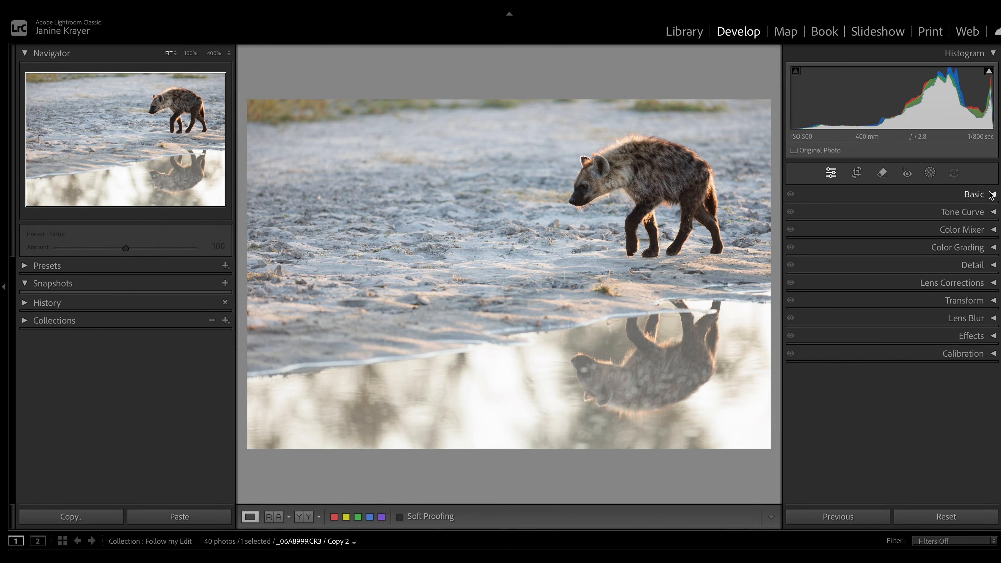
- Crop the photo slightly tighter at its original aspect ratio, trimming the grassy upper edge and repositioning the frame around the hyena and its reflection
left_click(856, 178)
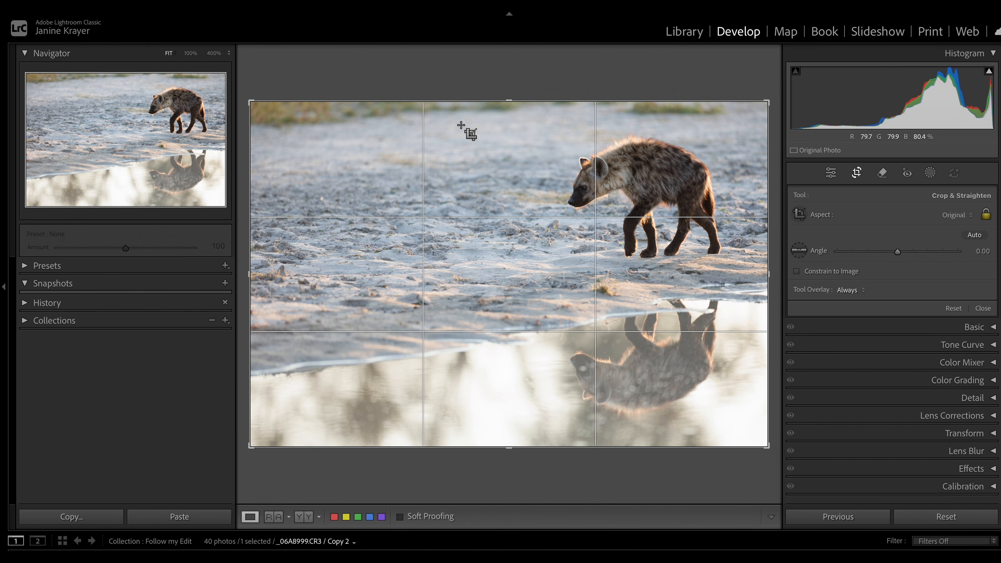
left_click_drag(509, 99, 509, 112)
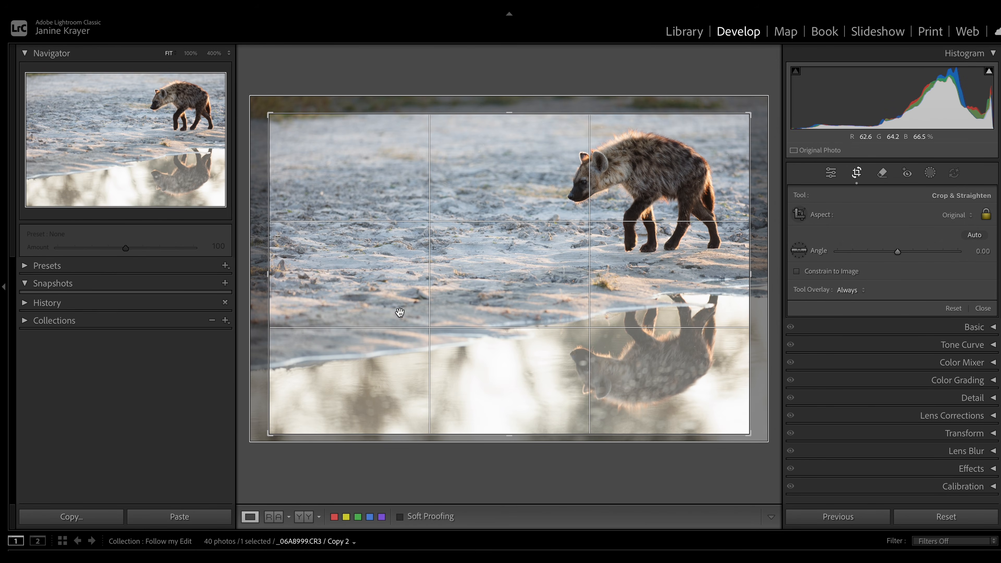
left_click_drag(609, 287, 604, 286)
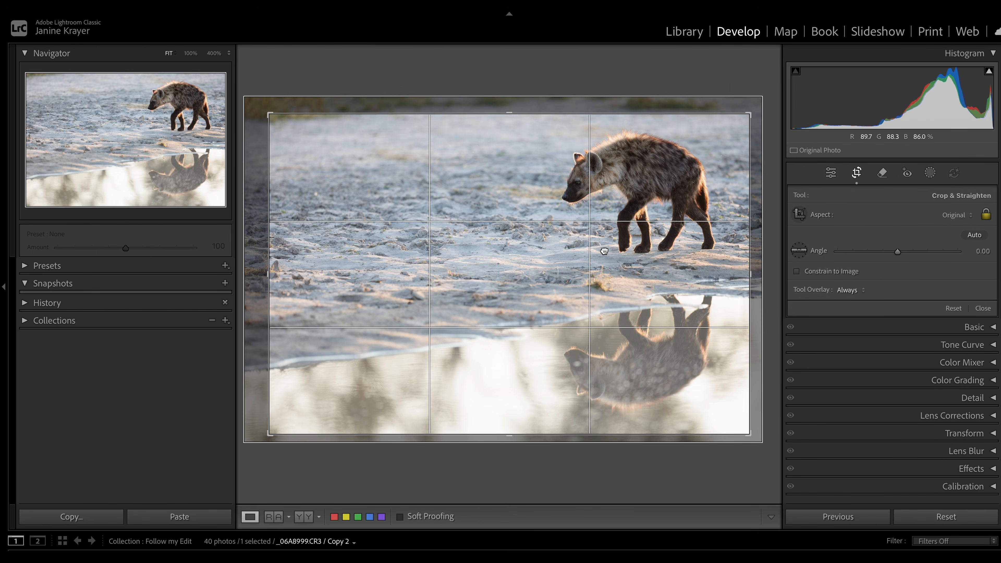
left_click_drag(605, 252, 605, 253)
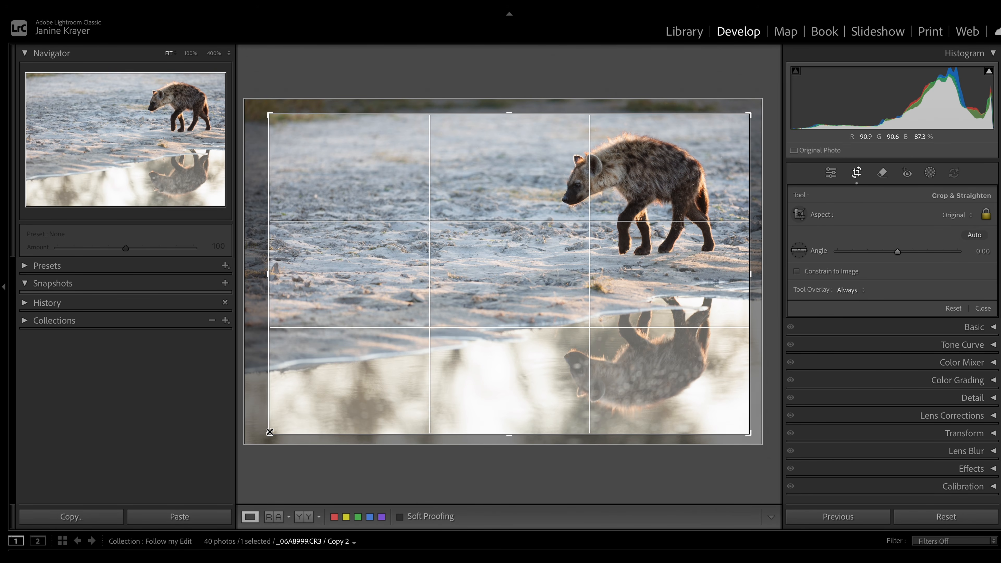
left_click_drag(270, 432, 275, 426)
left_click_drag(400, 367, 400, 362)
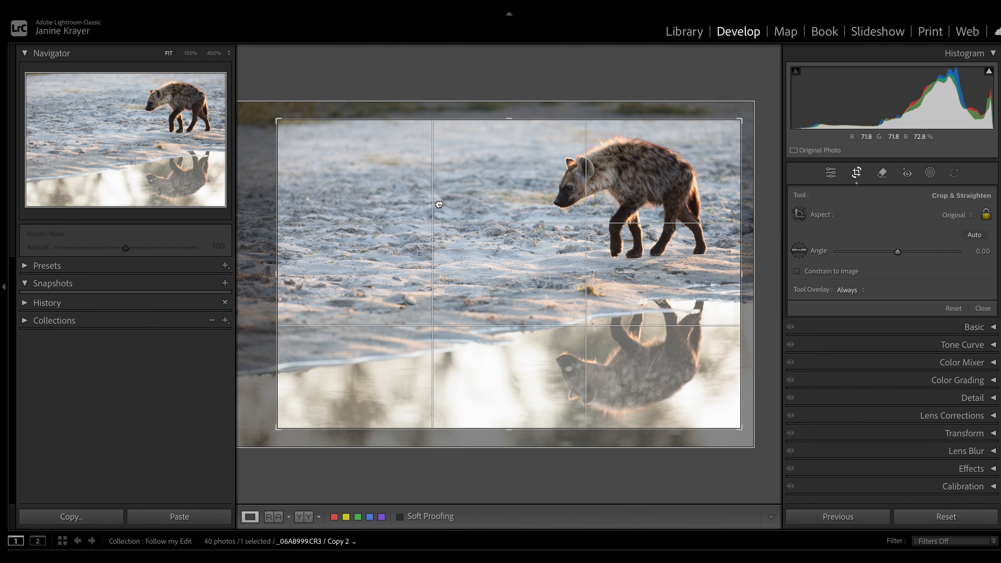
left_click_drag(441, 204, 435, 203)
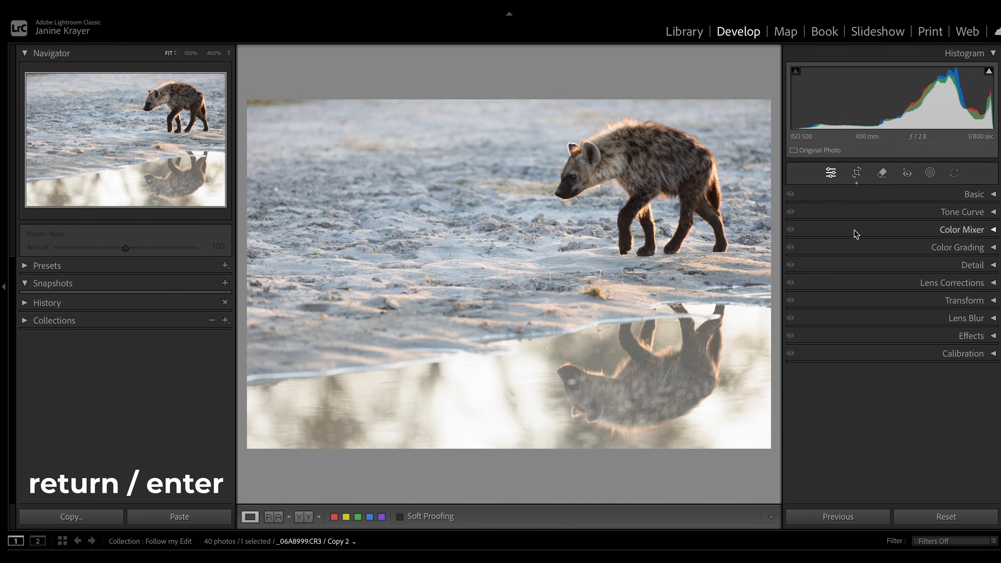
- Set Whites to +54 and Blacks to −71 in the basic tone adjustments, using the clipping preview as a guide
left_click(910, 195)
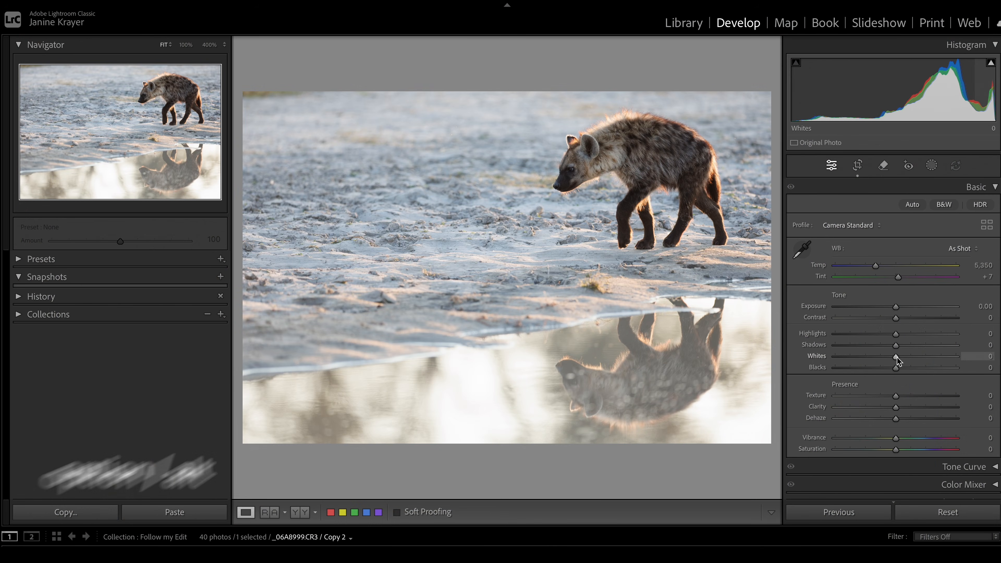
left_click_drag(898, 357, 964, 372)
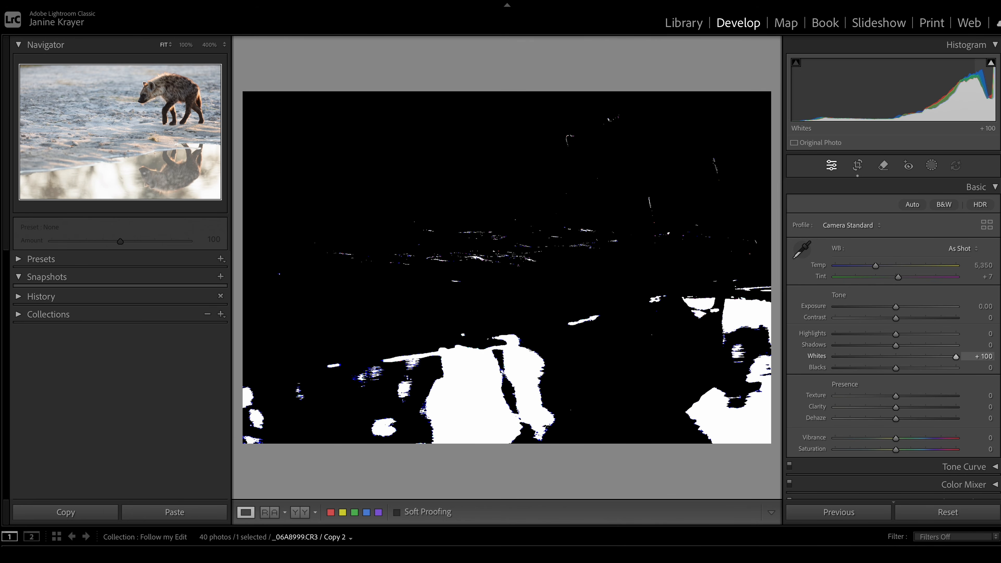
left_click_drag(963, 375, 929, 360)
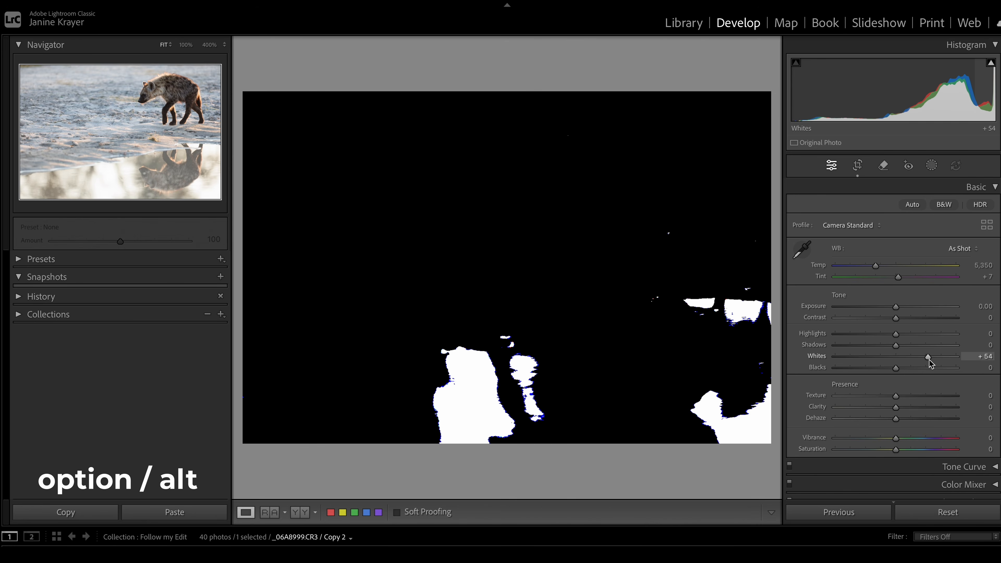
left_click_drag(929, 359, 930, 359)
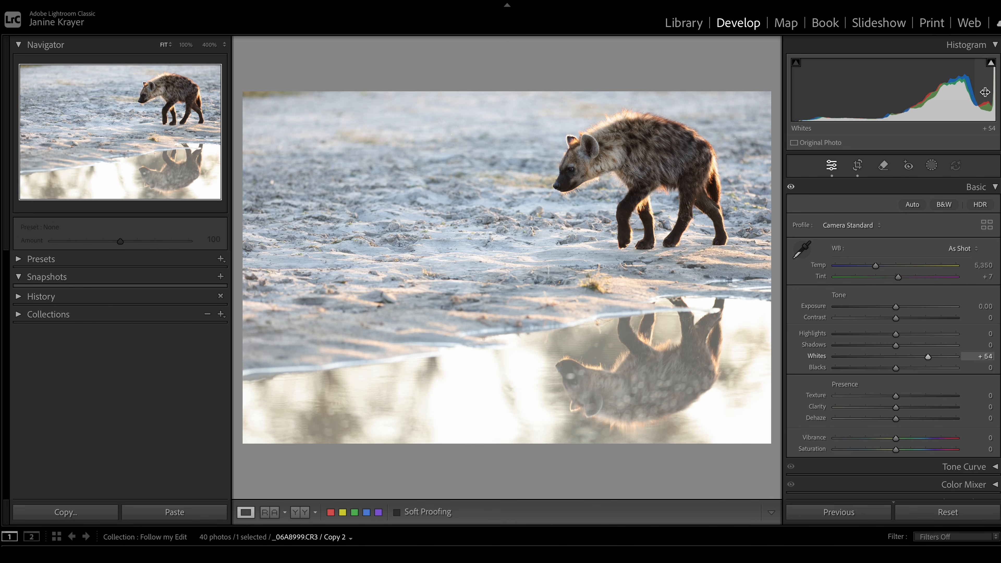
mouse_move(991, 67)
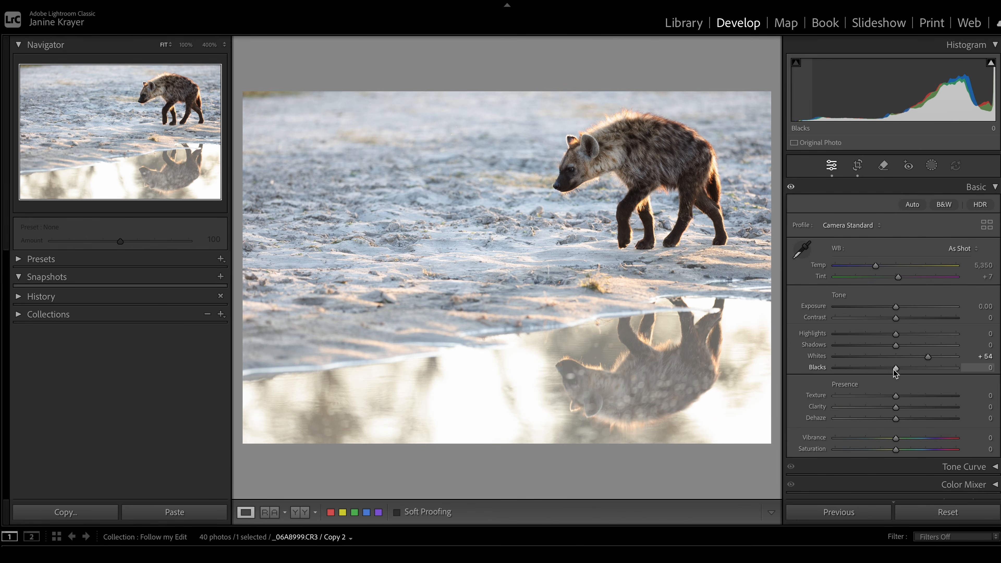
left_click_drag(894, 368, 850, 372)
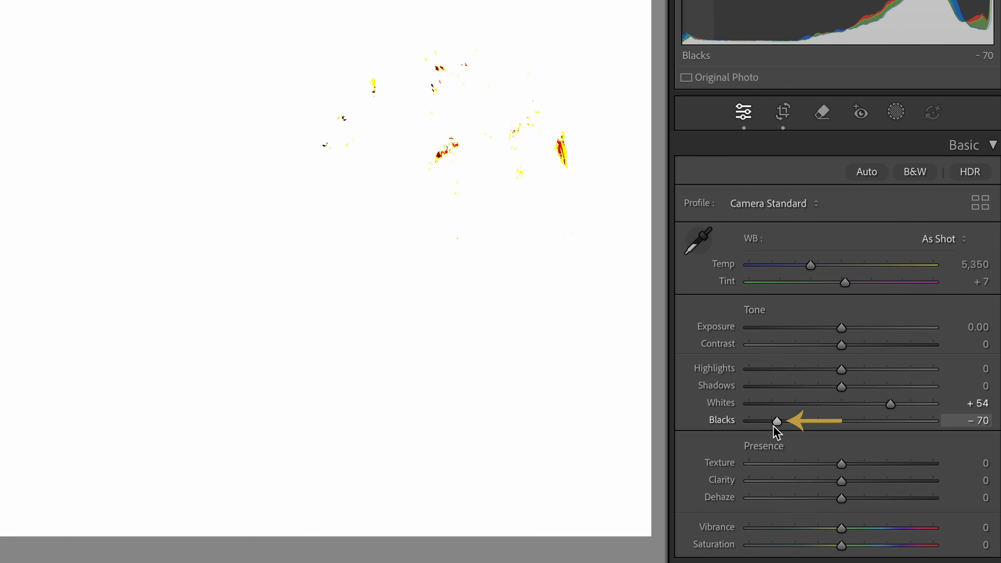
mouse_move(773, 428)
left_mouse_down()
mouse_move(750, 433)
mouse_move(774, 427)
left_mouse_up()
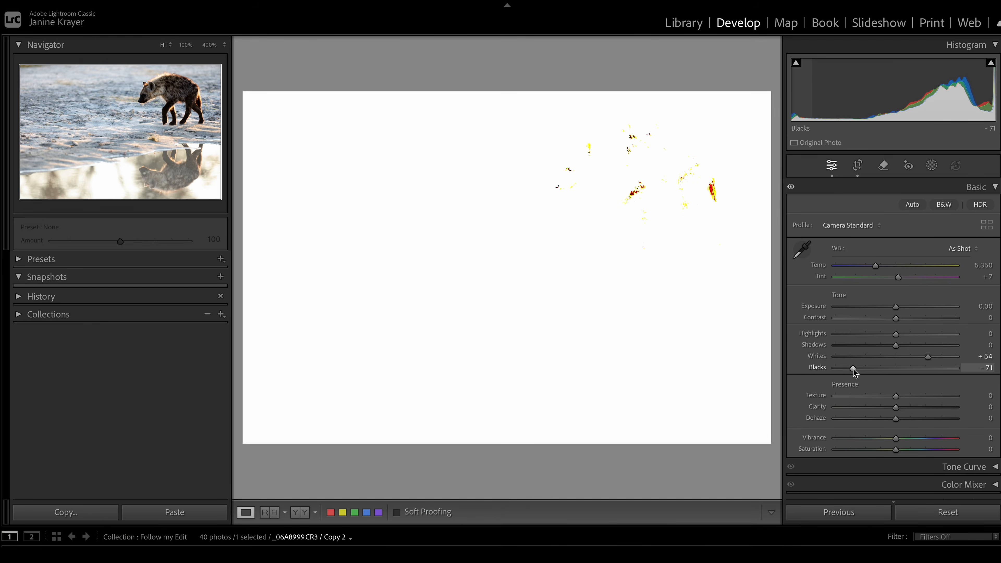
left_click_drag(854, 368, 853, 369)
- Zoom in on the hyena at 100%, raise Shadows to +83 and set Blacks to −60 to recover dark fur detail
left_click(656, 127)
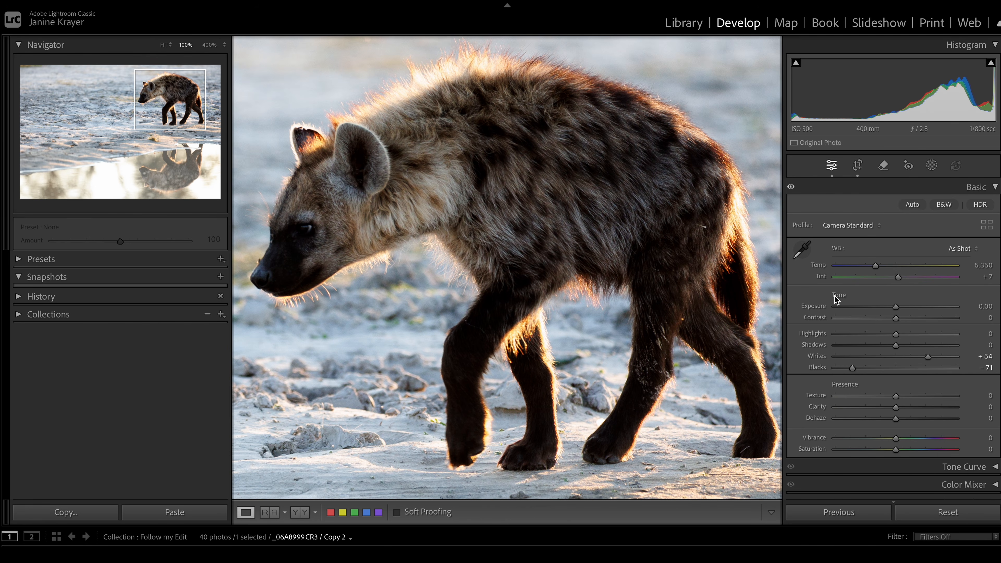
left_click_drag(896, 345, 933, 347)
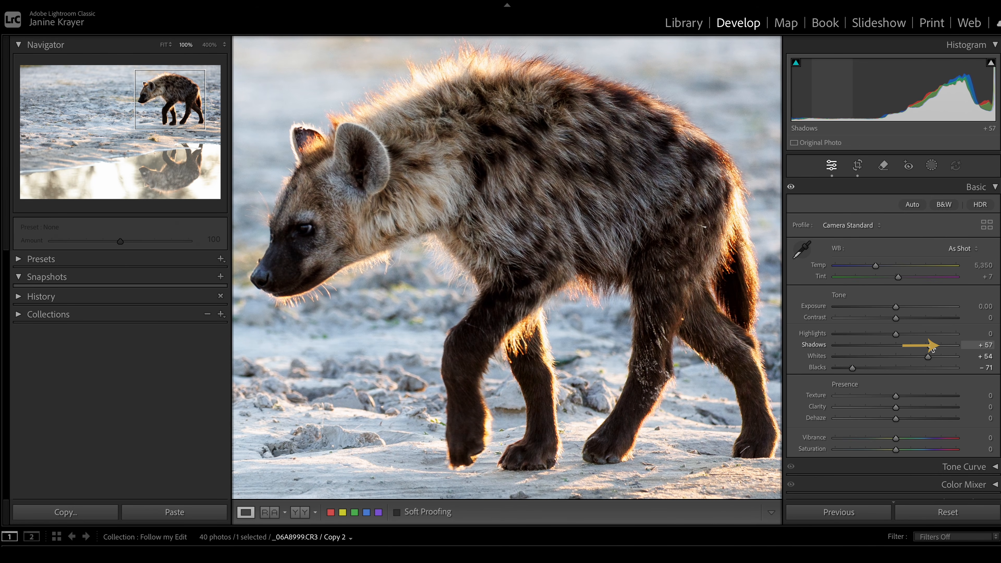
left_click_drag(934, 346, 902, 349)
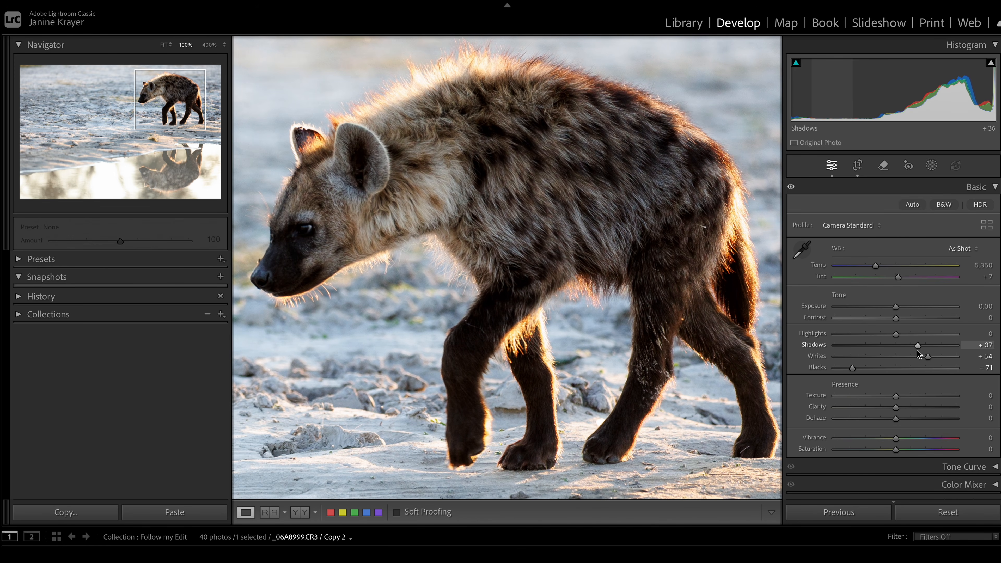
left_click_drag(919, 350, 938, 351)
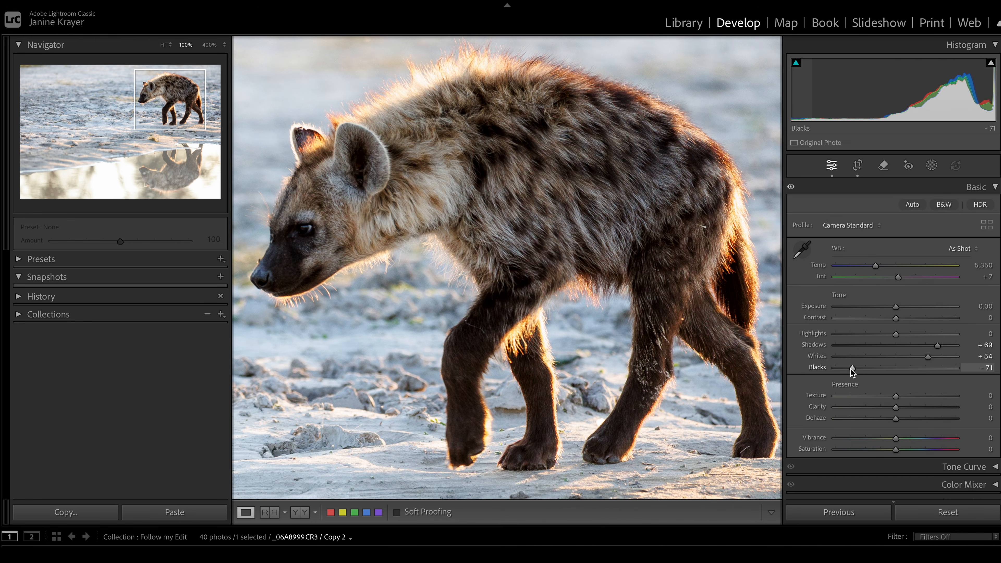
left_click_drag(851, 369, 857, 369)
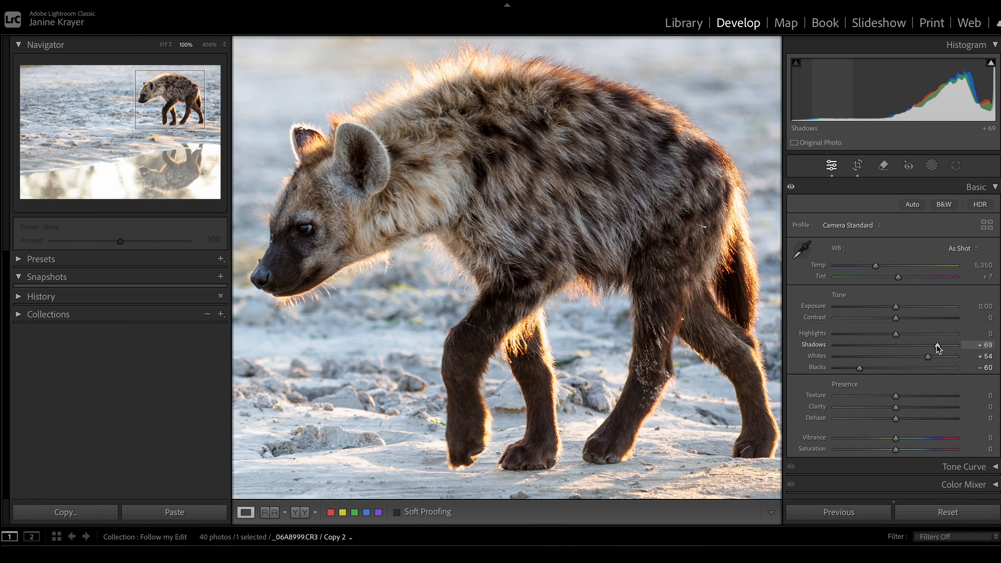
mouse_move(942, 346)
left_mouse_down()
mouse_move(931, 346)
mouse_move(944, 338)
left_mouse_up()
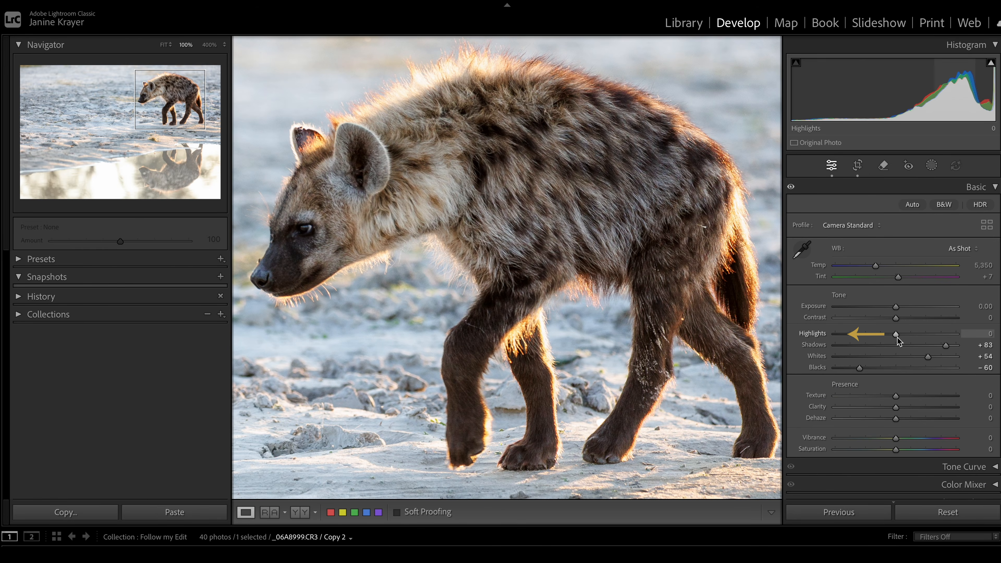
- Lower Highlights to −100 while inspecting the hyena's backlit fur, and check the whole photo with the highlight clipping overlay
left_click_drag(897, 337, 878, 358)
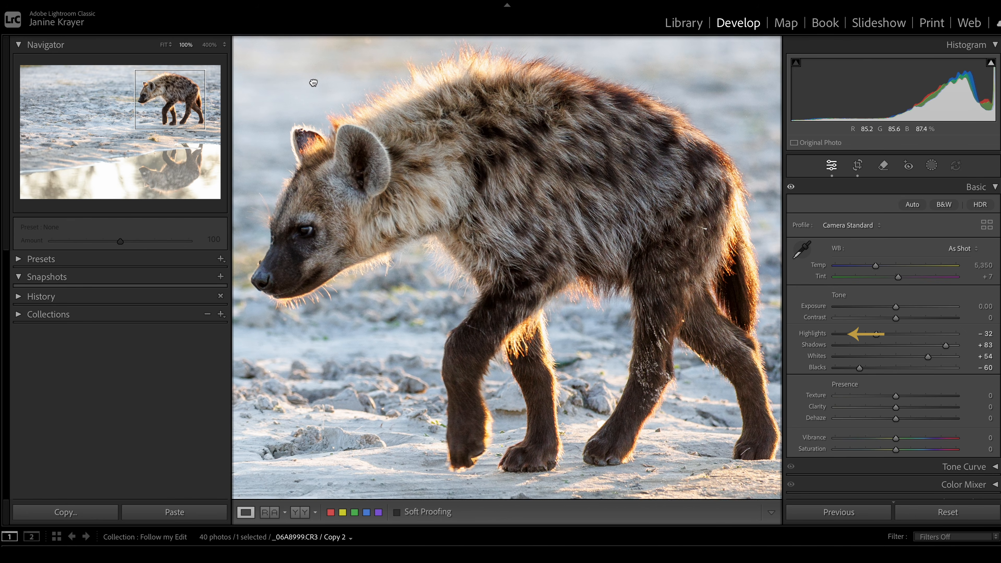
left_click_drag(313, 82, 335, 119)
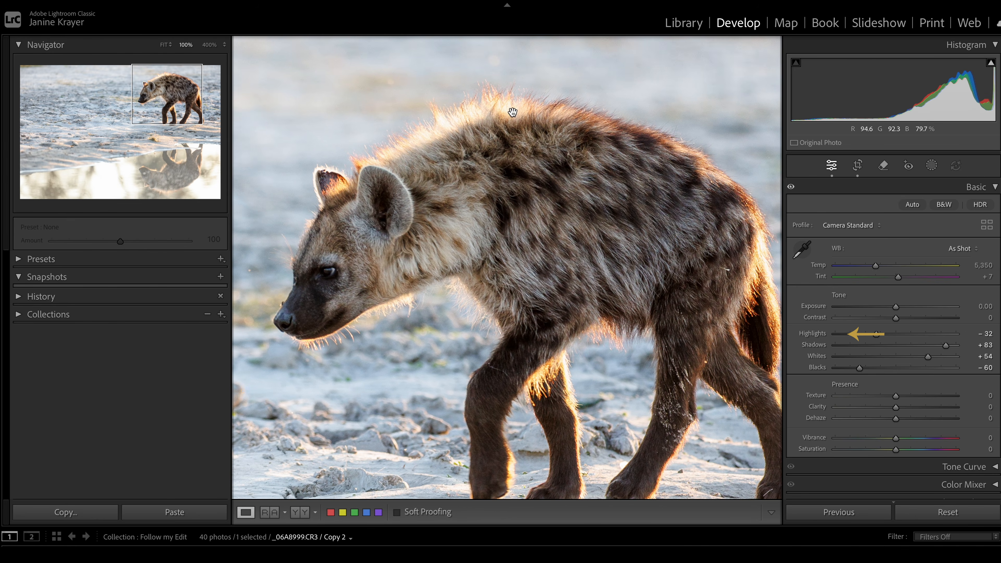
left_click_drag(876, 338, 827, 339)
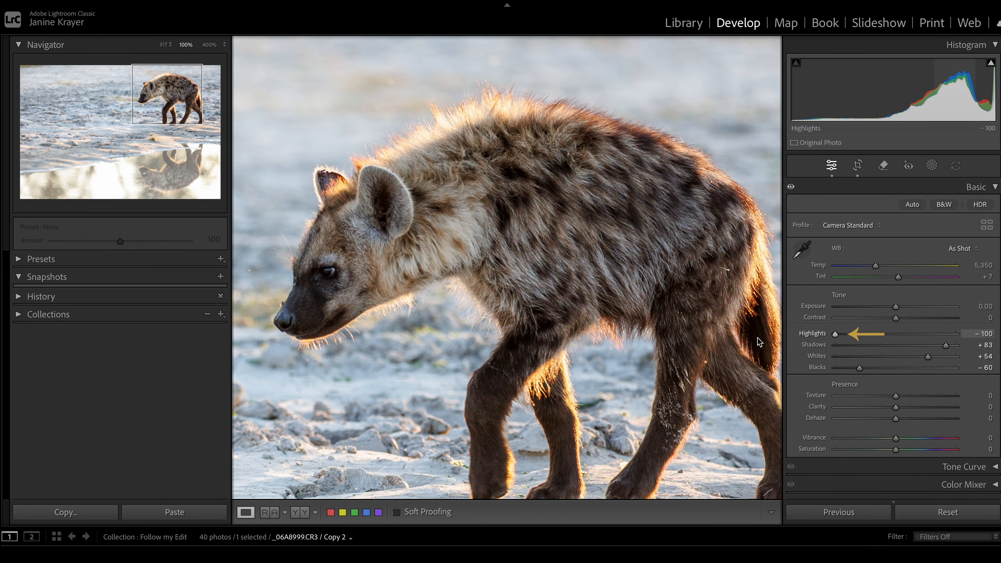
left_click(208, 46)
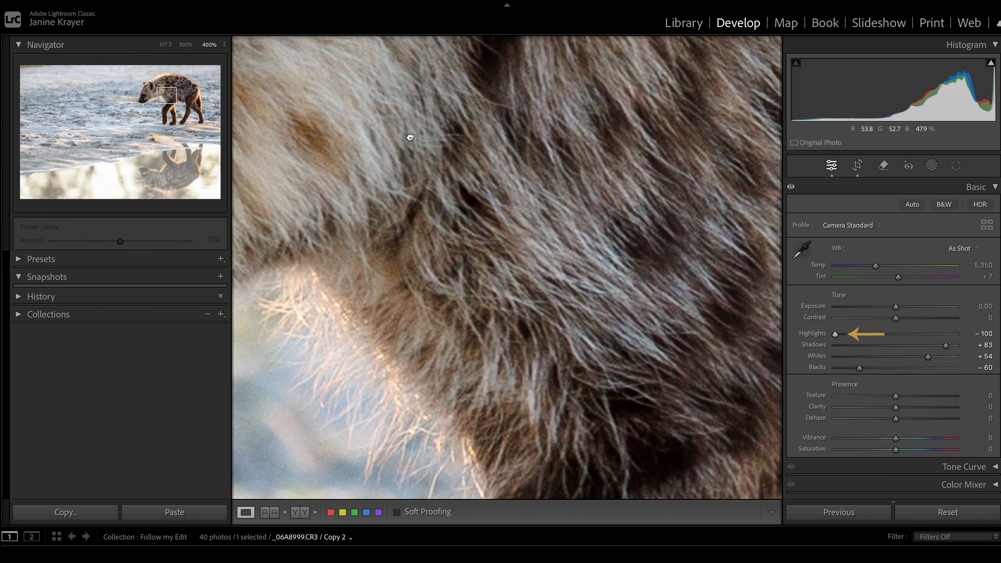
left_click_drag(409, 135, 585, 560)
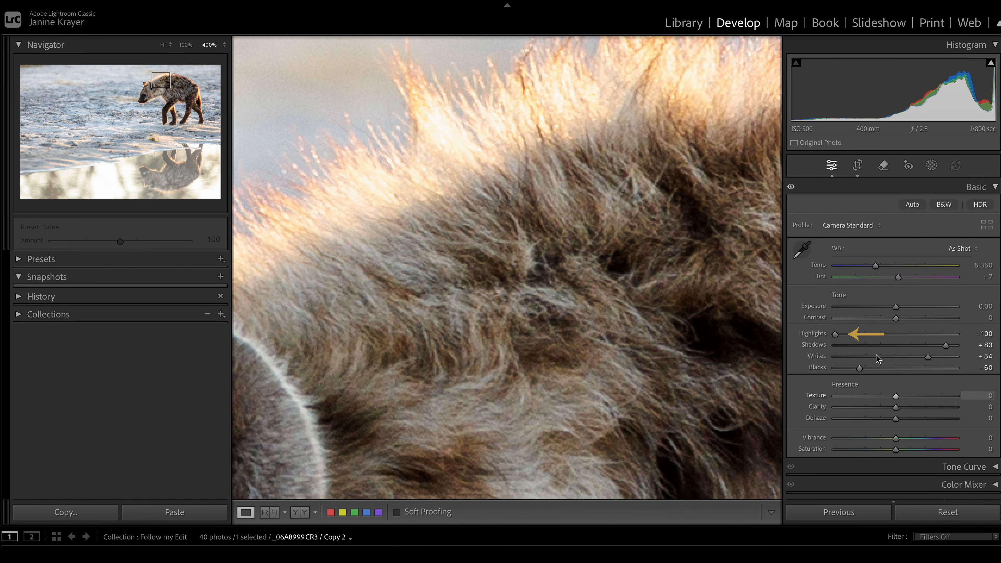
mouse_move(826, 336)
left_mouse_down()
mouse_move(896, 337)
mouse_move(814, 342)
mouse_move(838, 338)
mouse_move(822, 335)
left_mouse_up()
left_click(164, 45)
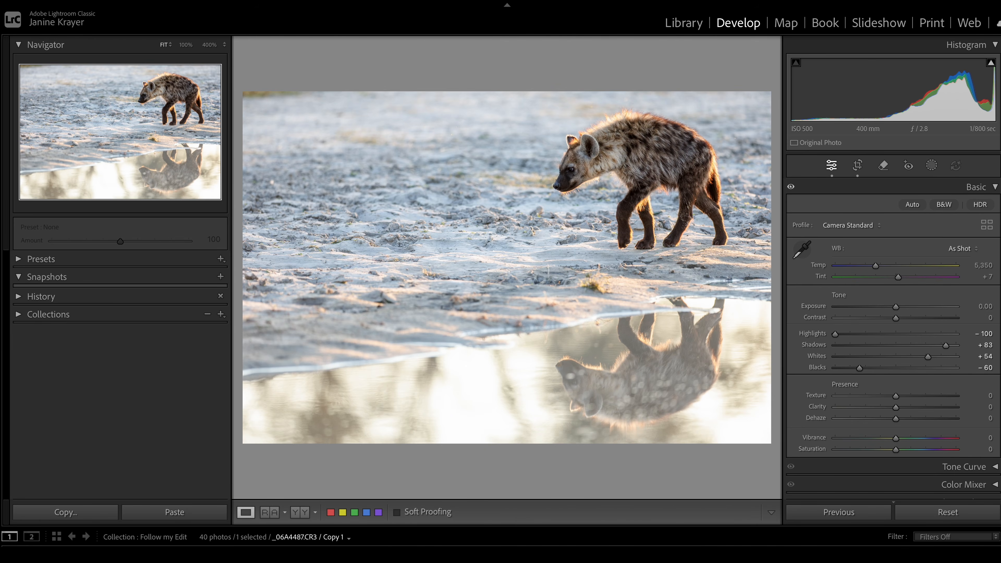
left_click(990, 63)
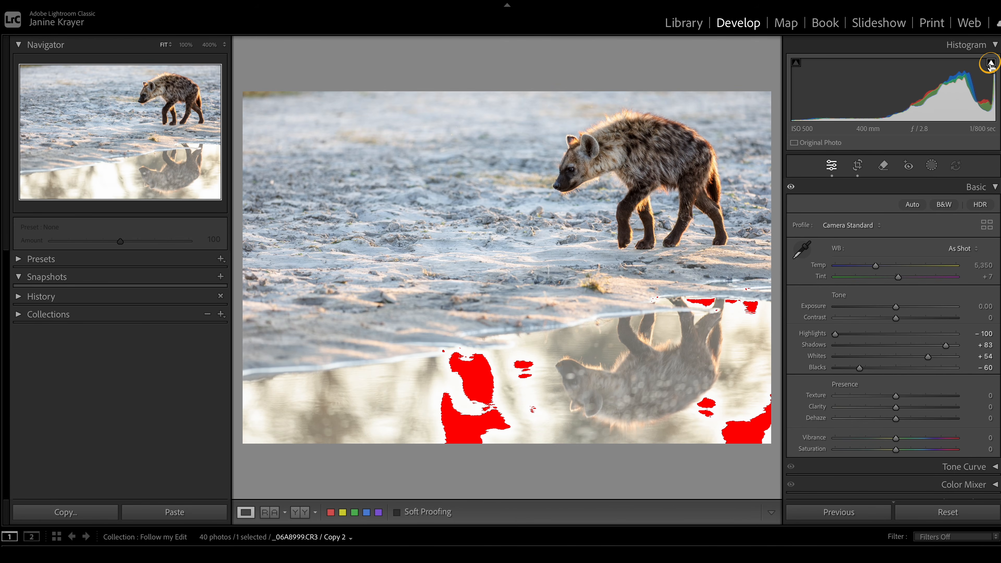
scroll(933, 428, "down", 2)
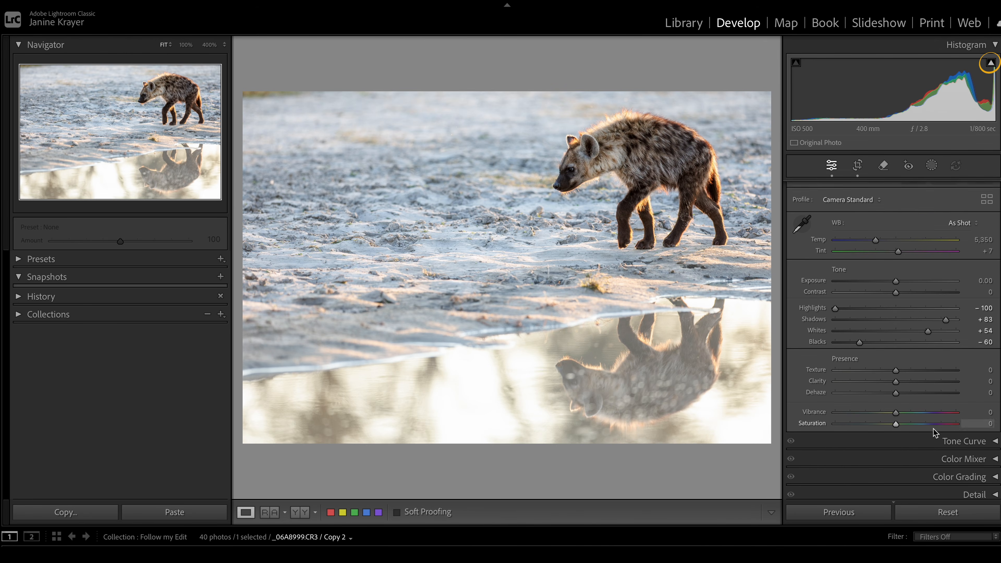
scroll(933, 428, "down", 1)
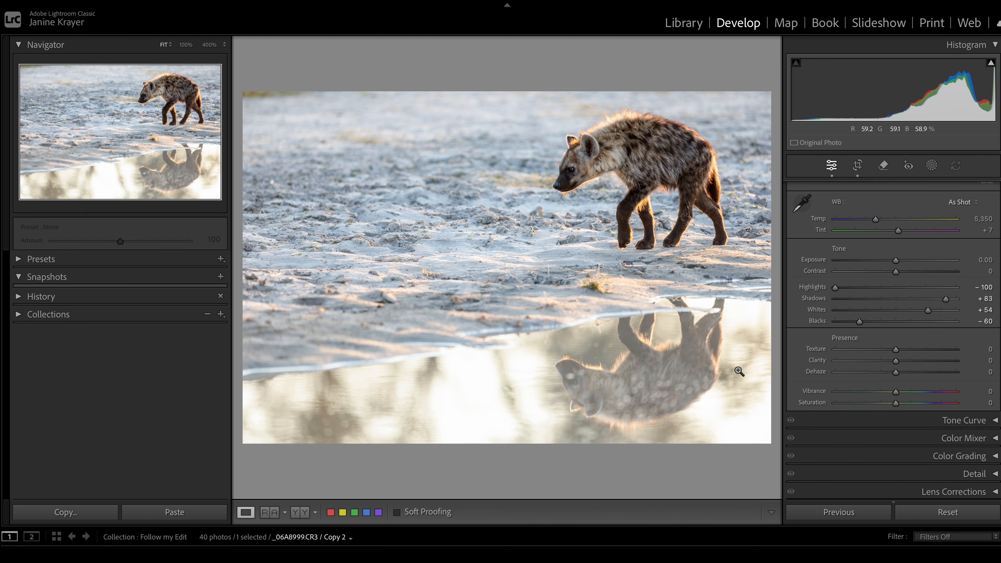
scroll(879, 361, "down", 3)
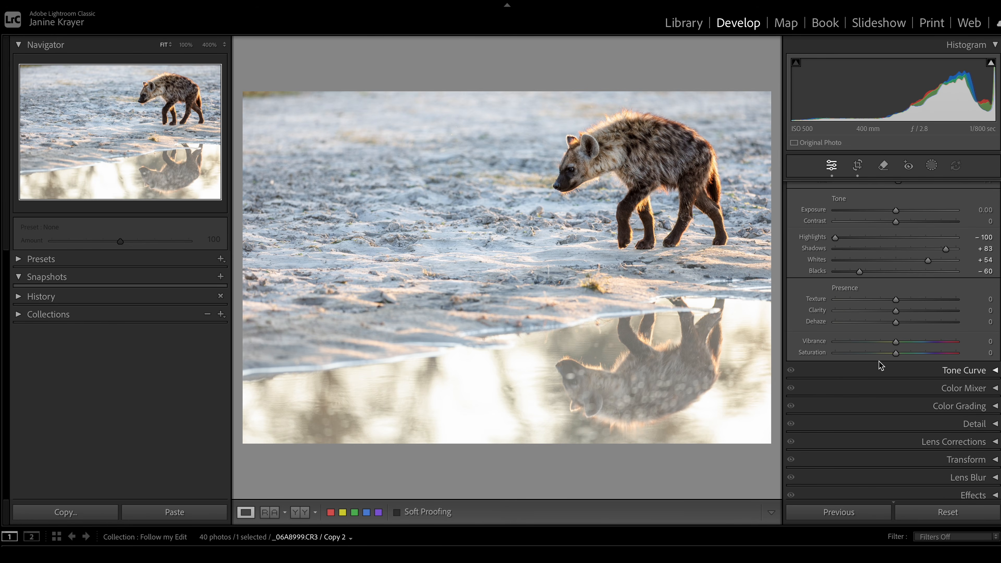
scroll(879, 361, "up", 6)
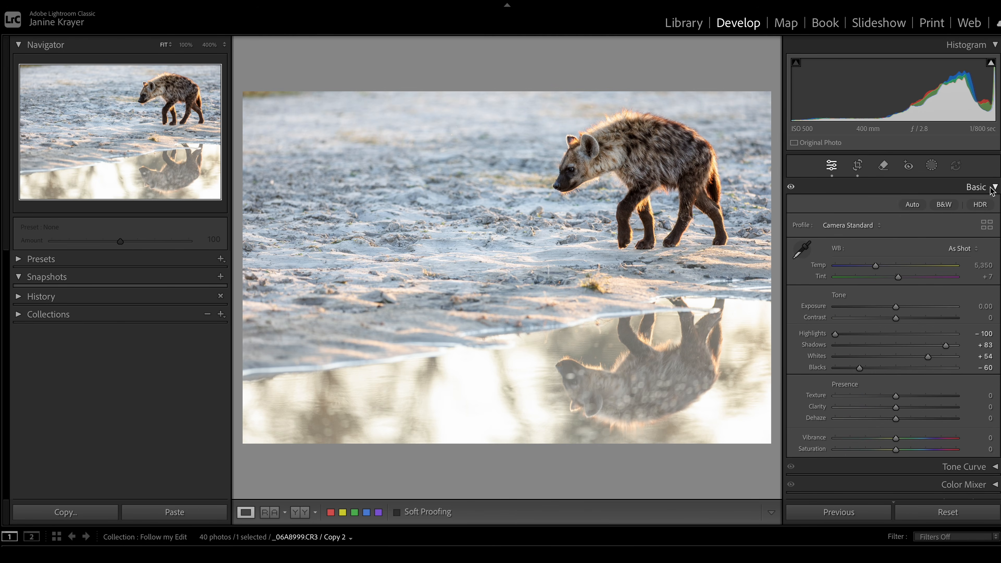
- Set the sharpening Amount to 0 in the Detail settings and inspect the fur on the hyena's back at 400%
left_click(993, 190)
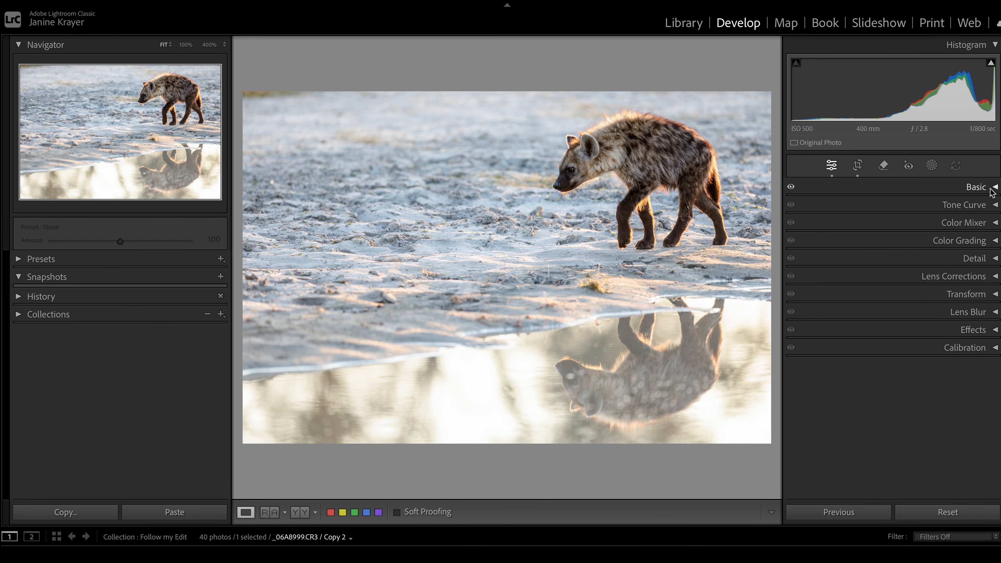
left_click(995, 223)
left_click(989, 259)
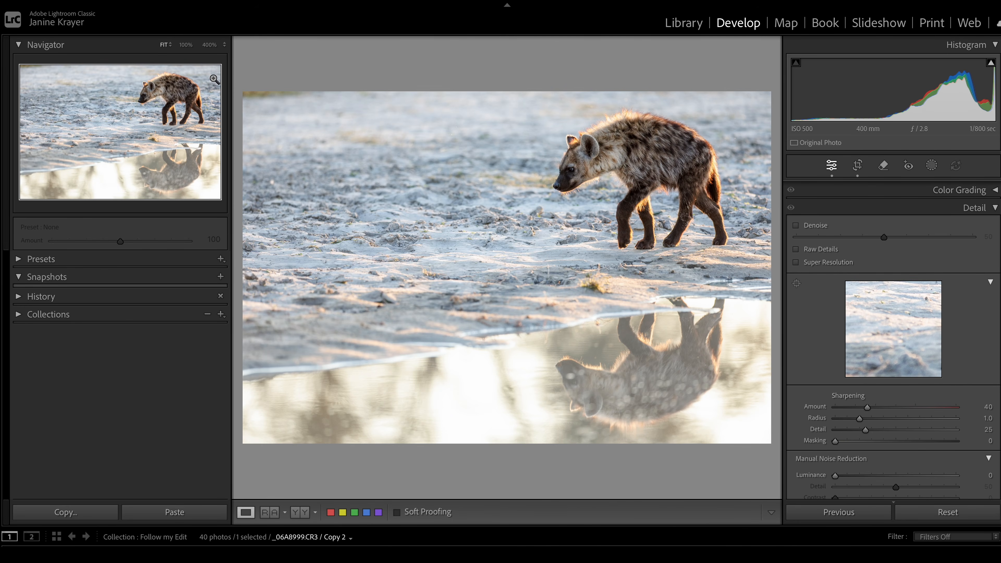
left_click(185, 45)
left_click_drag(545, 367, 606, 207)
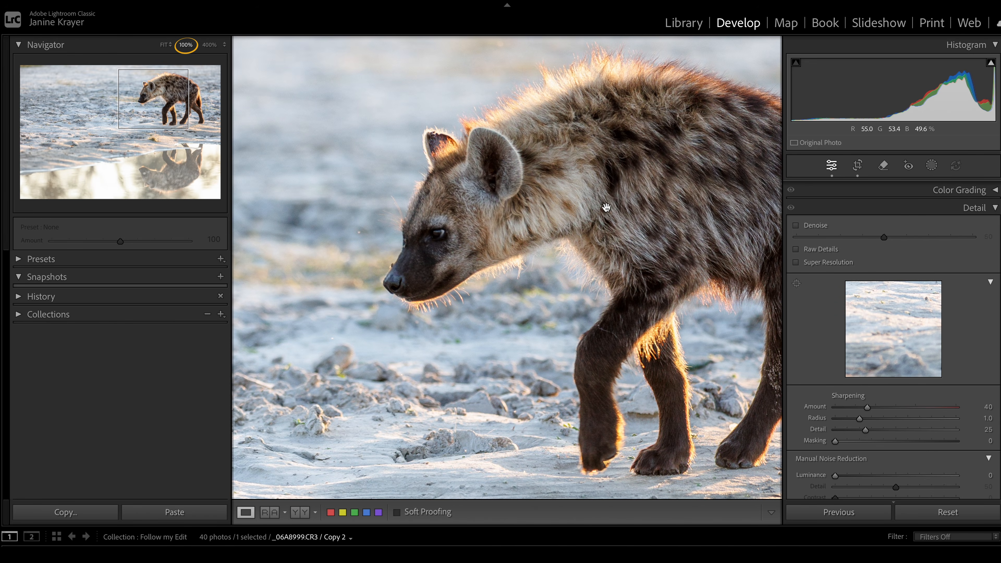
left_click_drag(868, 407, 751, 426)
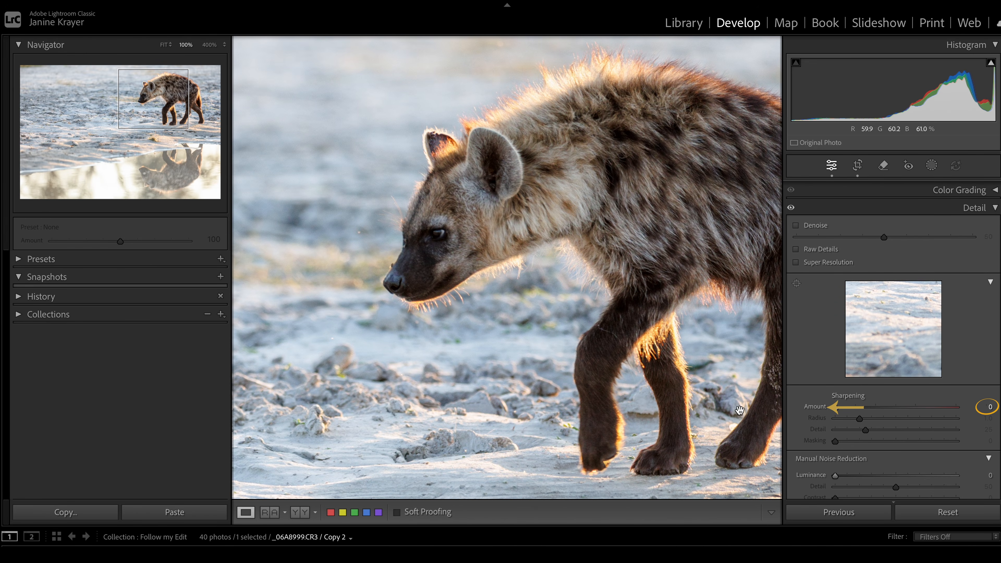
left_click(209, 45)
left_click_drag(570, 277, 397, 364)
left_click_drag(431, 273, 190, 543)
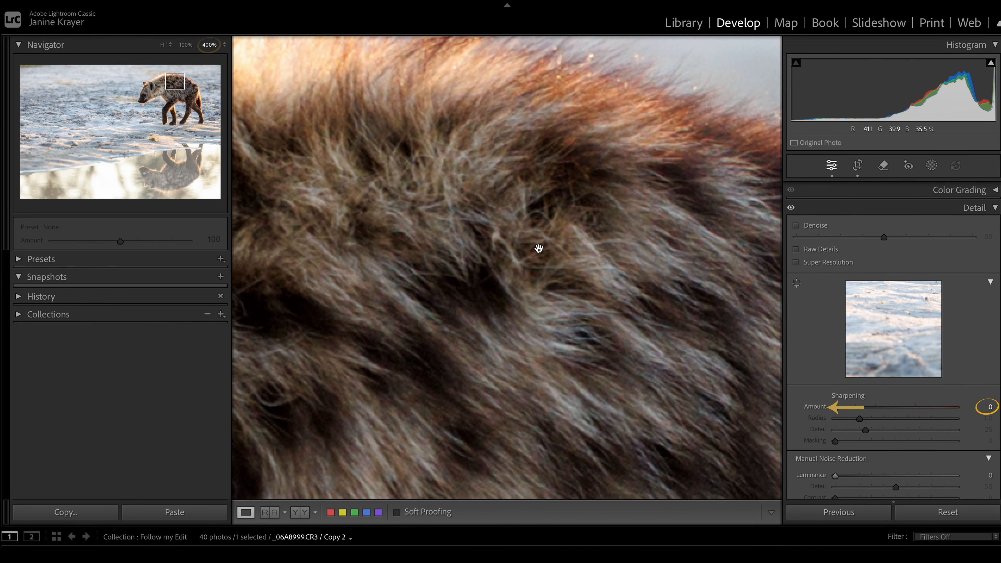
- Raise the sharpening Amount to 150 and inspect the fur along the hyena's back and face
left_click_drag(835, 409, 978, 409)
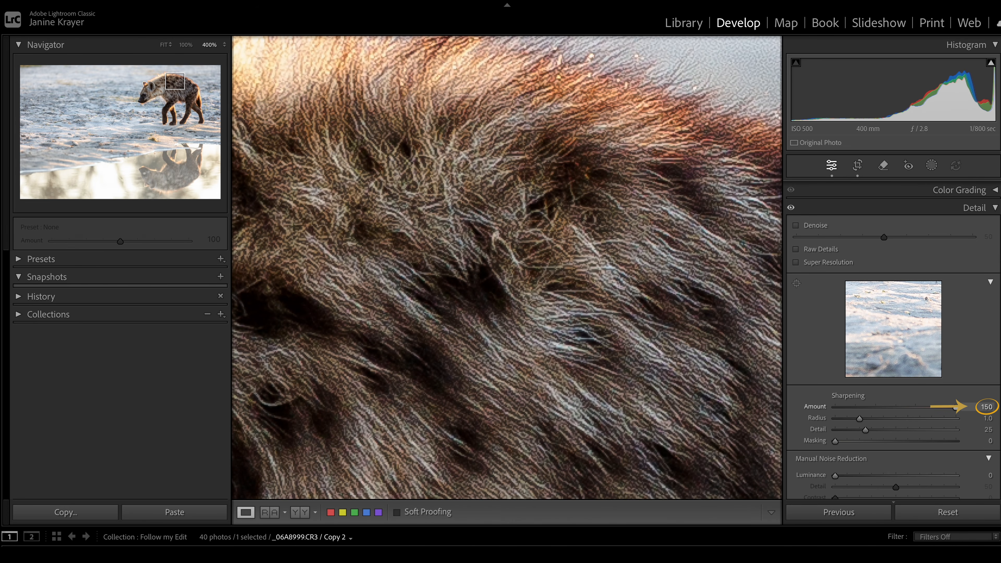
left_click_drag(605, 235, 633, 398)
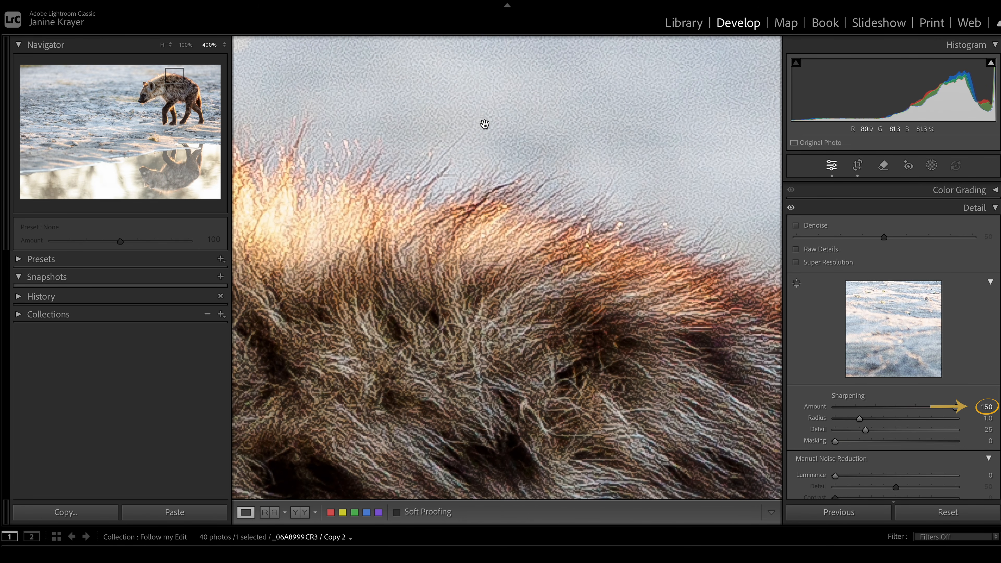
left_click_drag(485, 124, 781, 105)
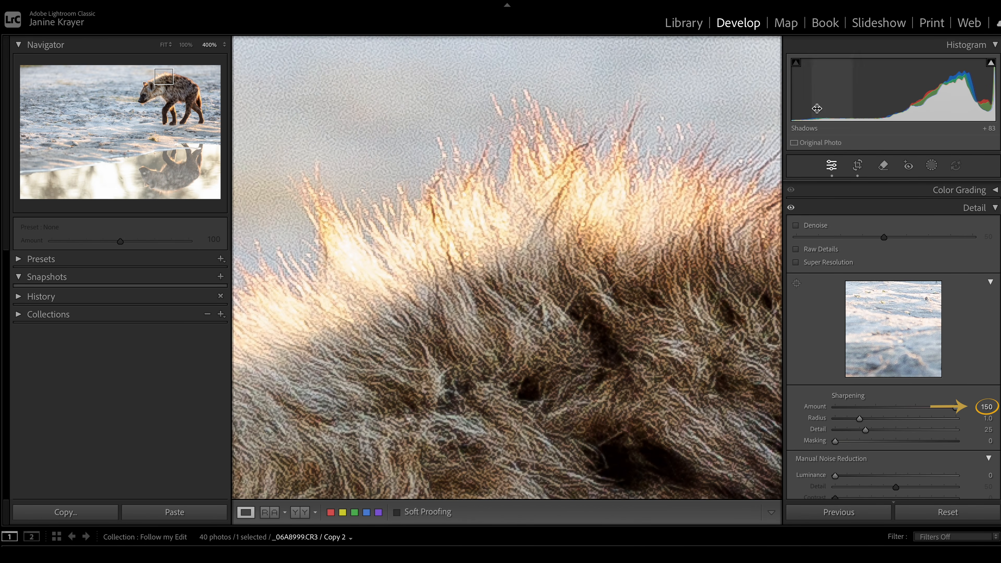
left_click_drag(432, 311, 509, 232)
left_click_drag(429, 333, 656, 169)
left_click_drag(480, 333, 629, 138)
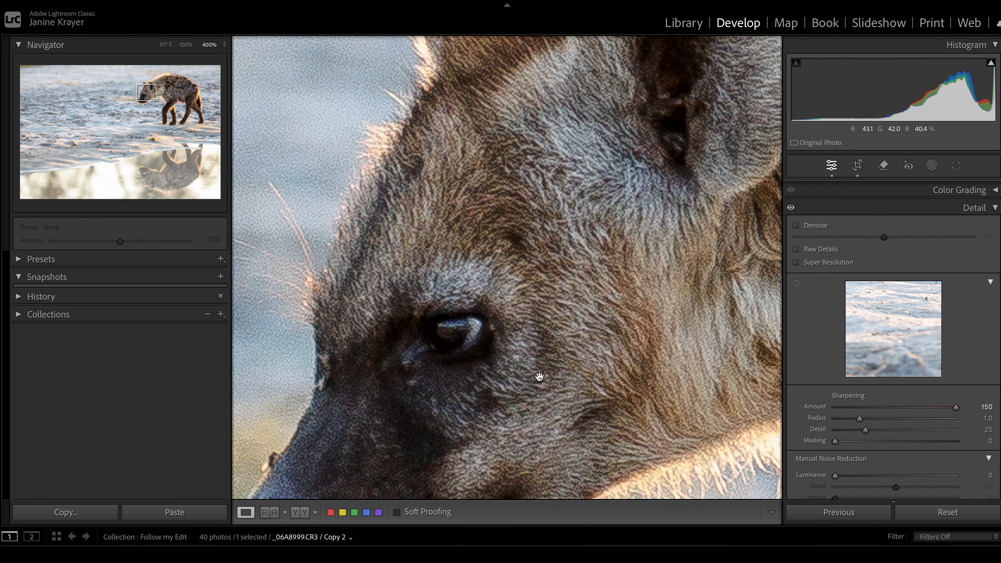
- Reset the sharpening Amount to 40 and inspect the hyena's neck, ear and eye at 400%
left_click_drag(956, 407, 1000, 408)
left_click(955, 414)
double_click(957, 408)
double_click(956, 419)
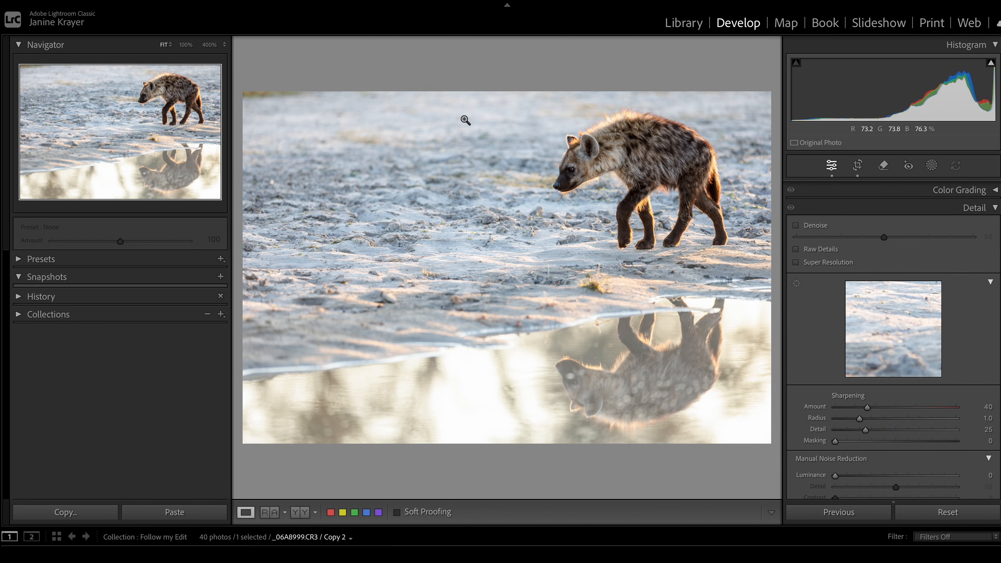
left_click(626, 147)
left_click(436, 240)
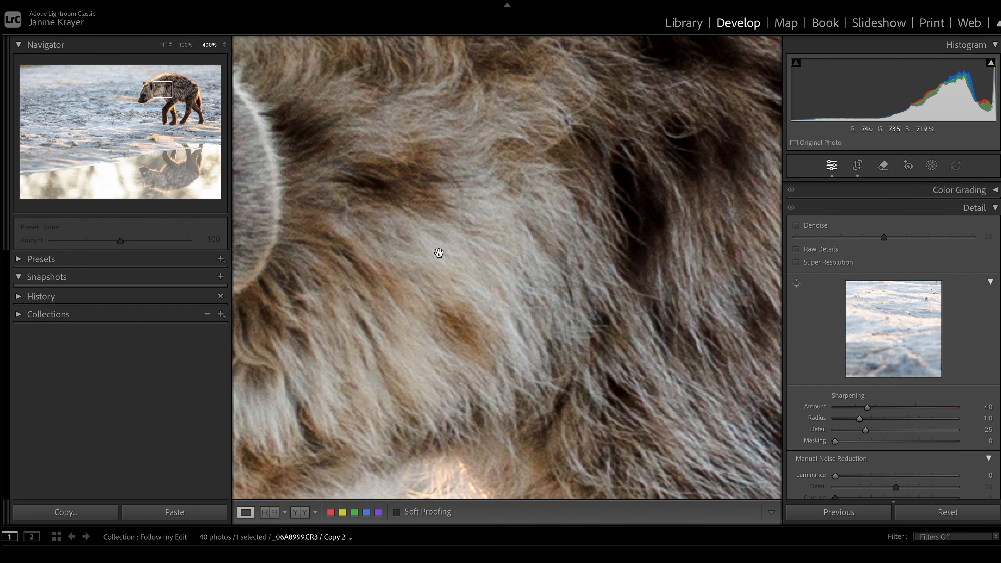
left_click_drag(439, 254, 695, 296)
left_click(487, 344)
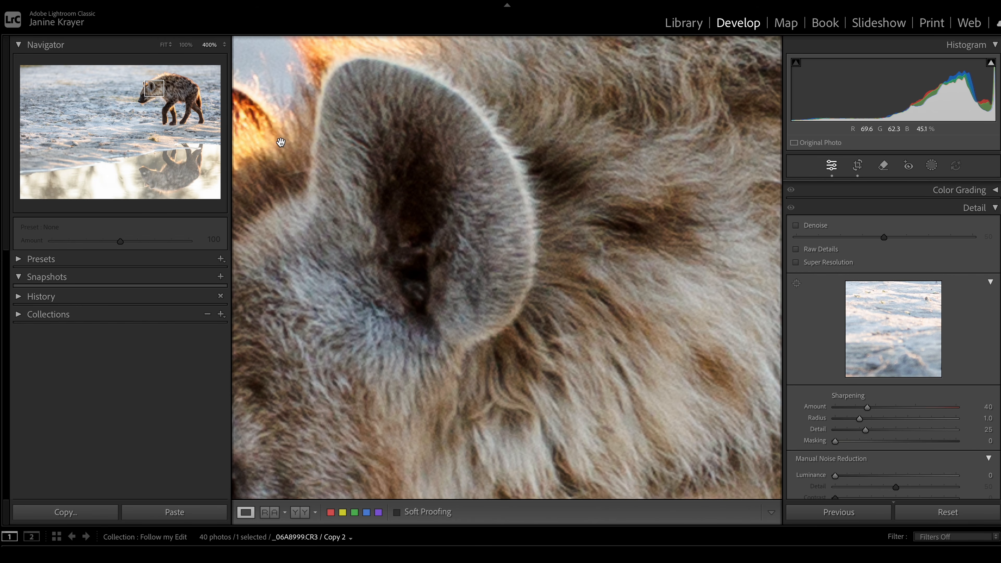
left_click_drag(315, 325, 501, 263)
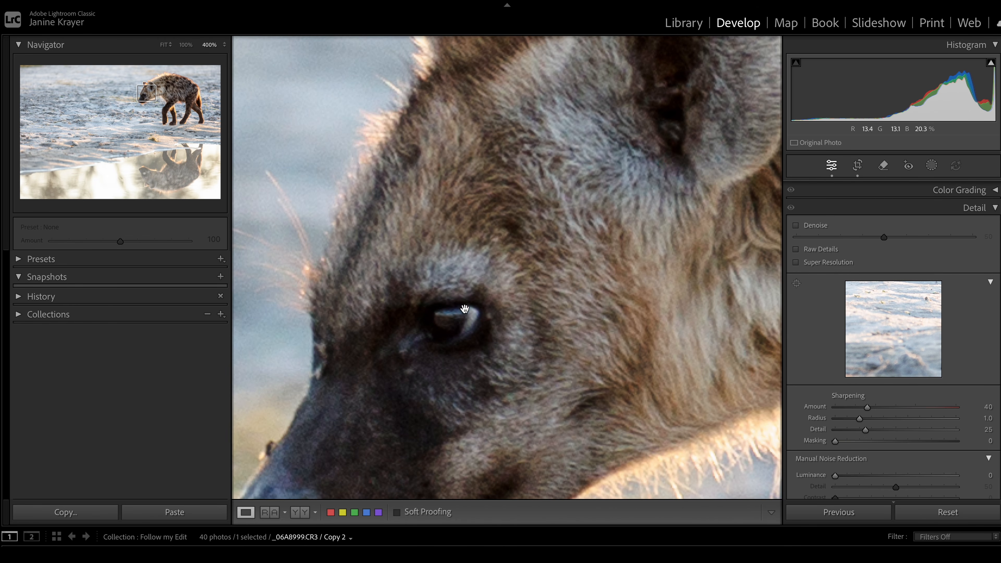
left_click(449, 342)
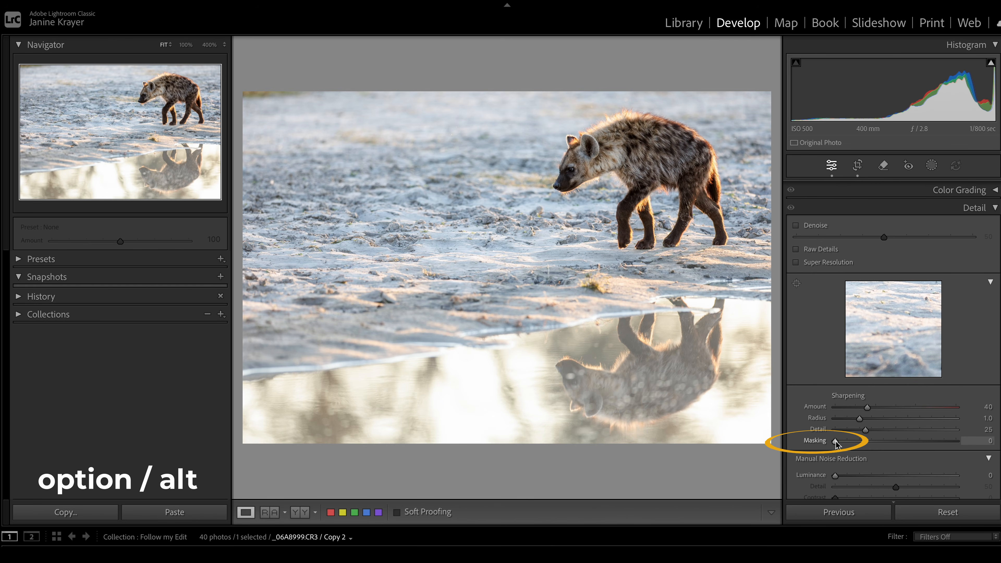
- Set the sharpening Masking to 91, using the black-and-white mask preview to limit sharpening to edges
left_click_drag(839, 442, 829, 482)
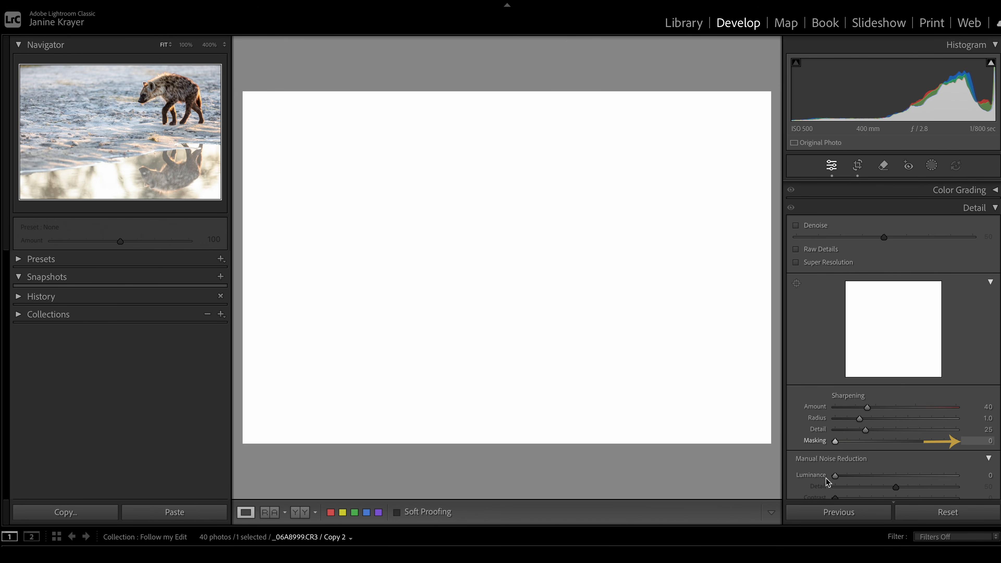
left_click_drag(834, 480, 854, 477)
left_click_drag(872, 473, 951, 459)
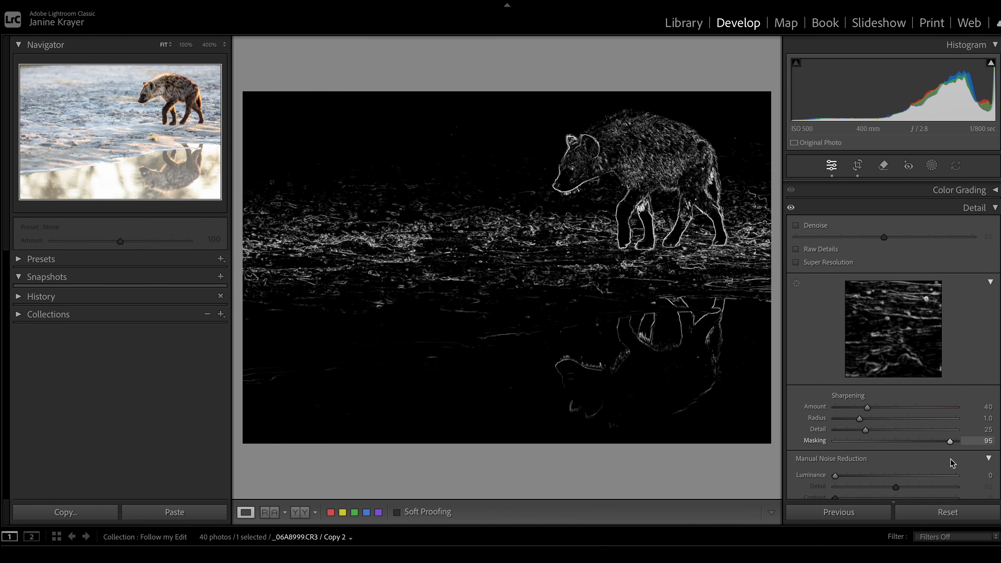
mouse_move(953, 463)
left_mouse_down()
mouse_move(938, 465)
mouse_move(980, 468)
mouse_move(949, 471)
left_mouse_up()
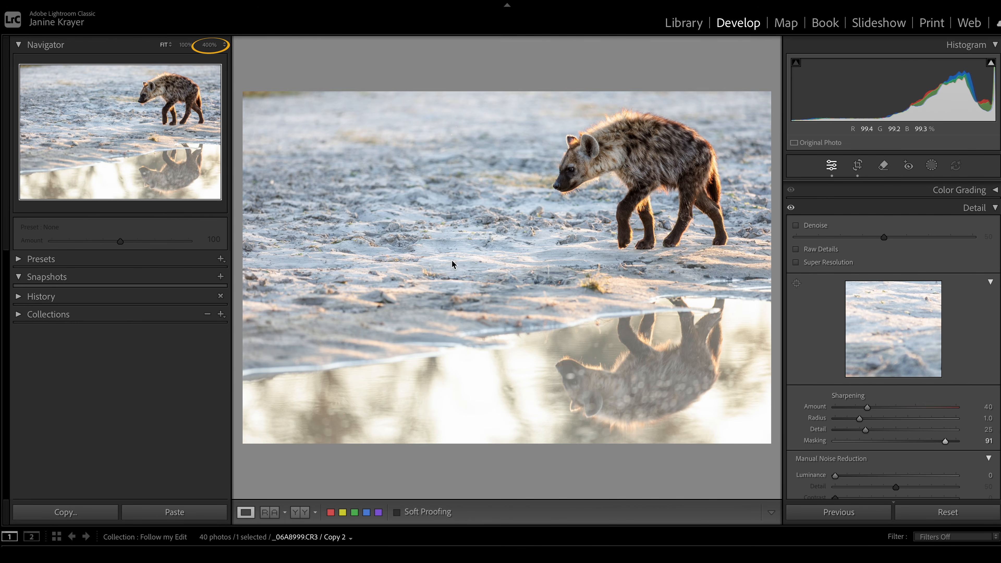
- Set the sharpening Amount to 86 while checking the hyena's head and ears at 400%
left_click(210, 45)
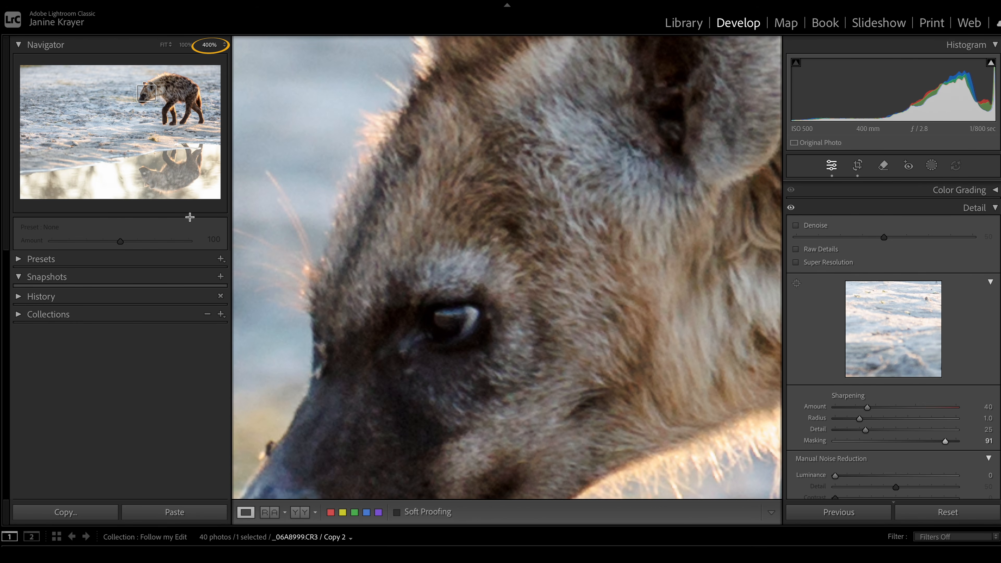
left_click_drag(680, 220, 648, 364)
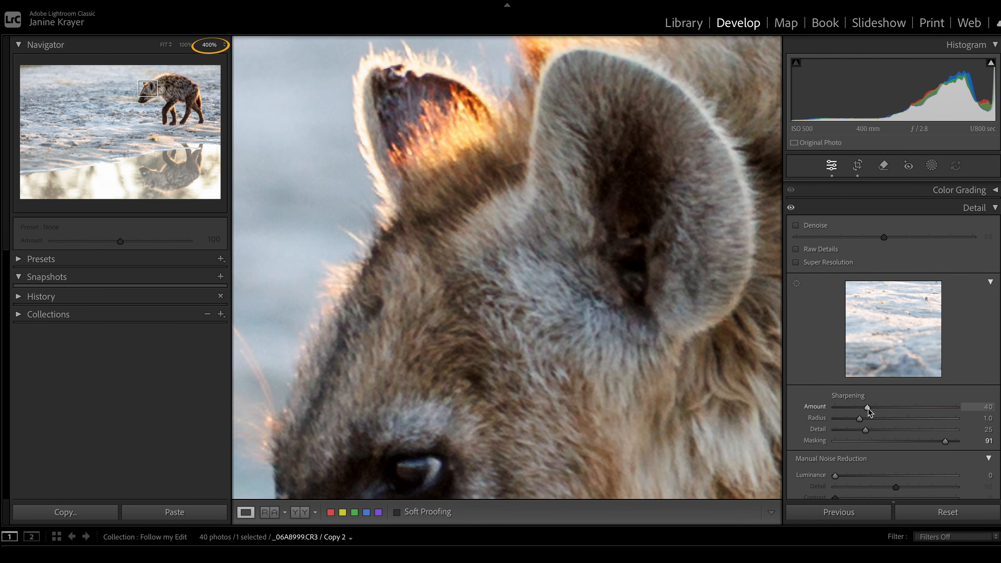
left_click_drag(869, 408, 949, 416)
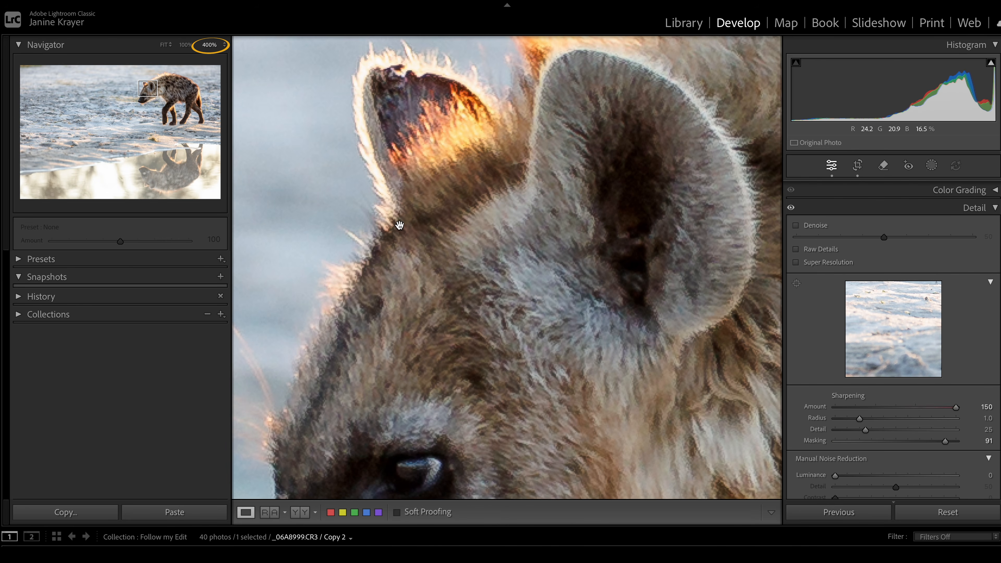
left_click_drag(956, 408, 905, 414)
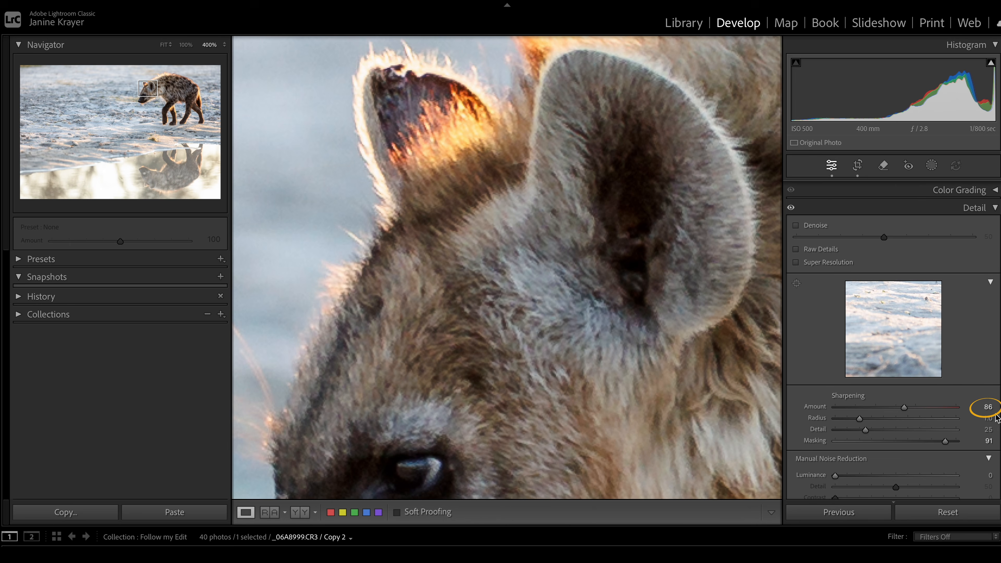
- Compare the hyena's face and background with Masking at 0, restore Masking to 91, and collapse the Detail settings
left_click_drag(464, 265, 636, 216)
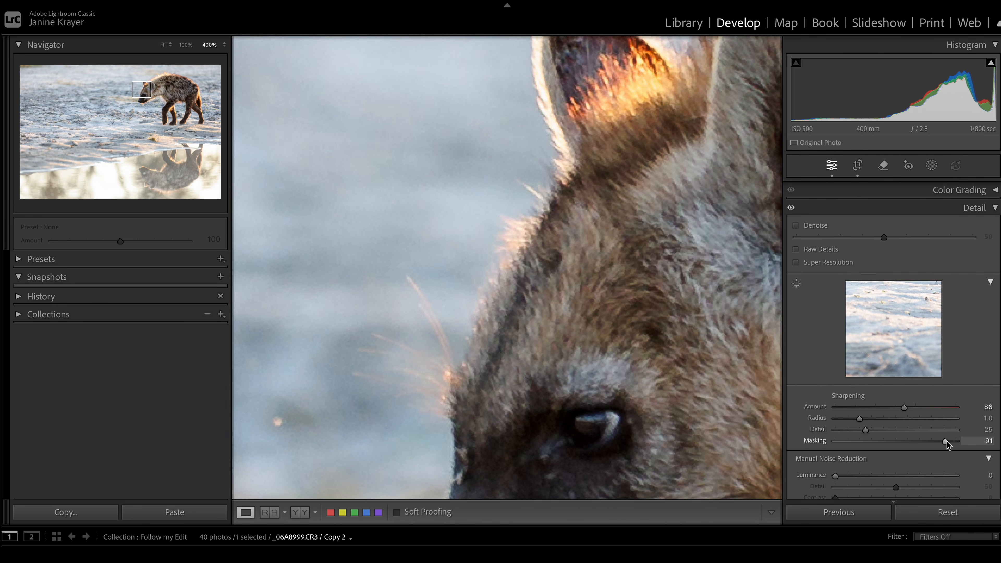
left_click_drag(946, 441, 867, 442)
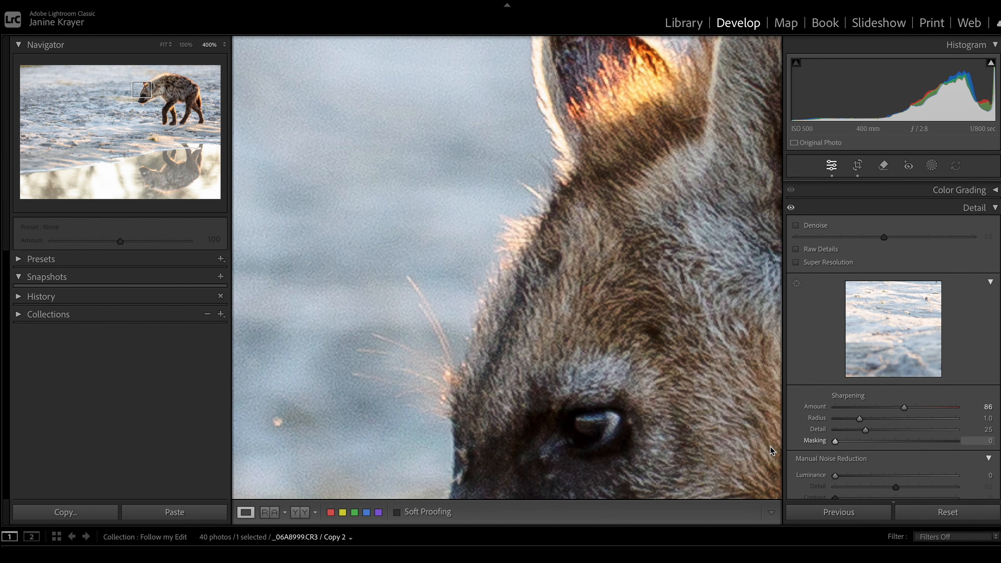
left_click_drag(835, 441, 842, 442)
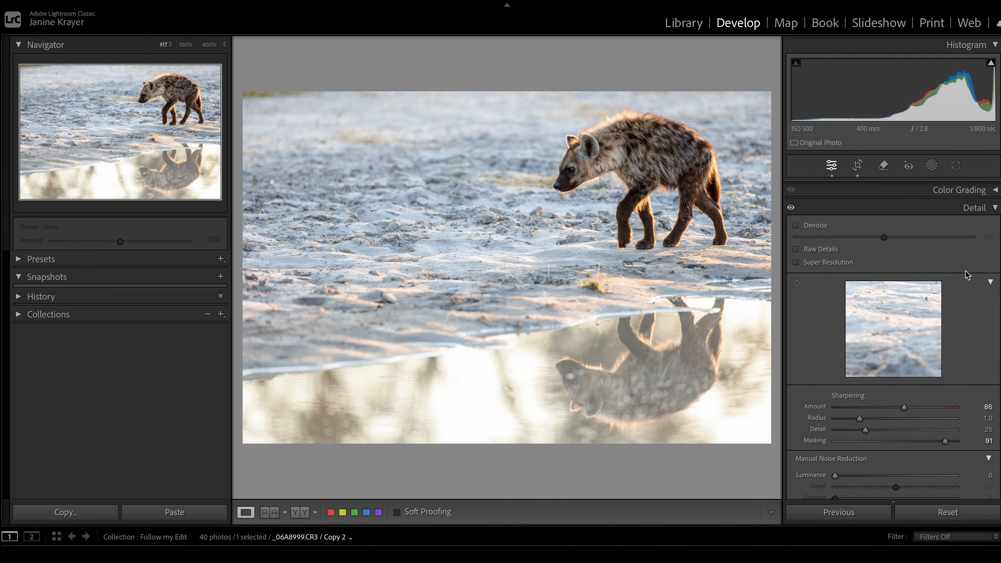
left_click(987, 209)
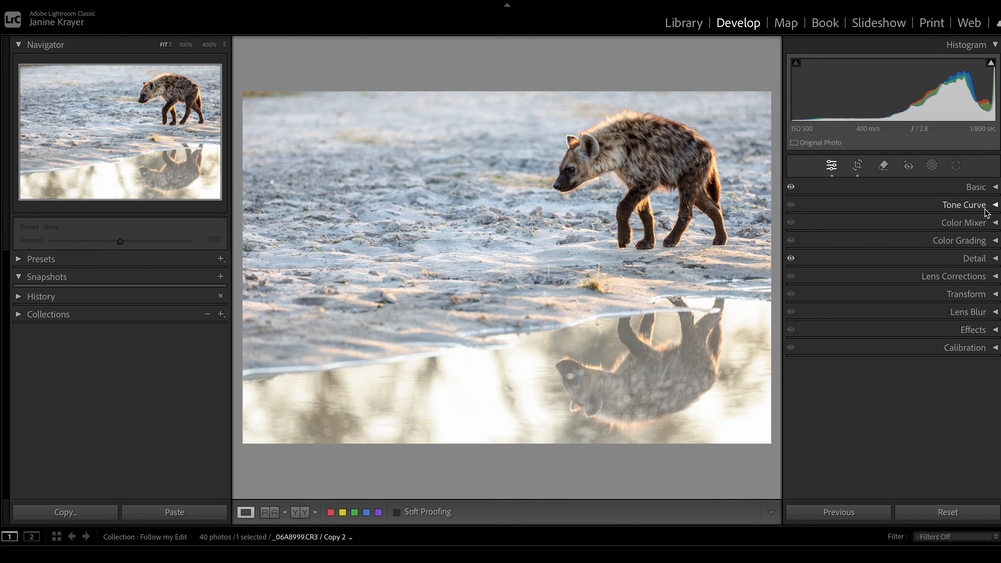
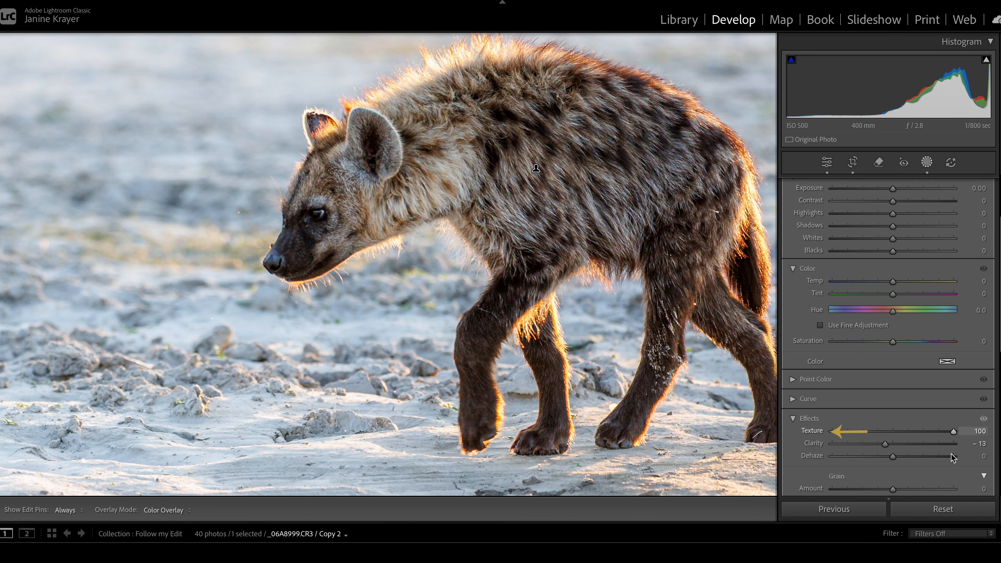
- Set Clarity to −13 and Shadows to 9 on the hyena's subject mask
left_click_drag(889, 447, 885, 447)
scroll(885, 448, "up", 5)
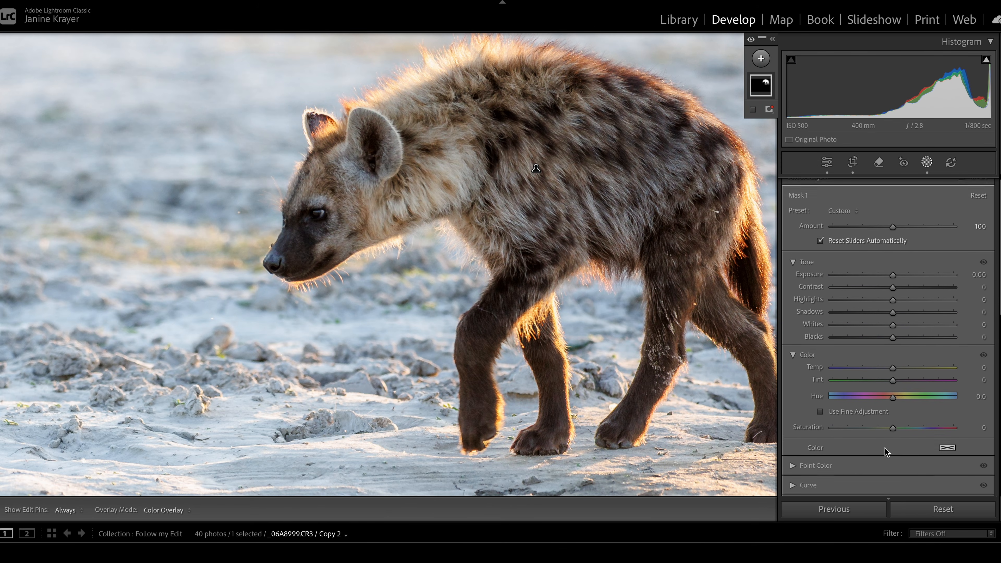
mouse_move(893, 315)
left_mouse_down()
mouse_move(906, 317)
mouse_move(881, 319)
mouse_move(902, 318)
mouse_move(891, 318)
left_mouse_up()
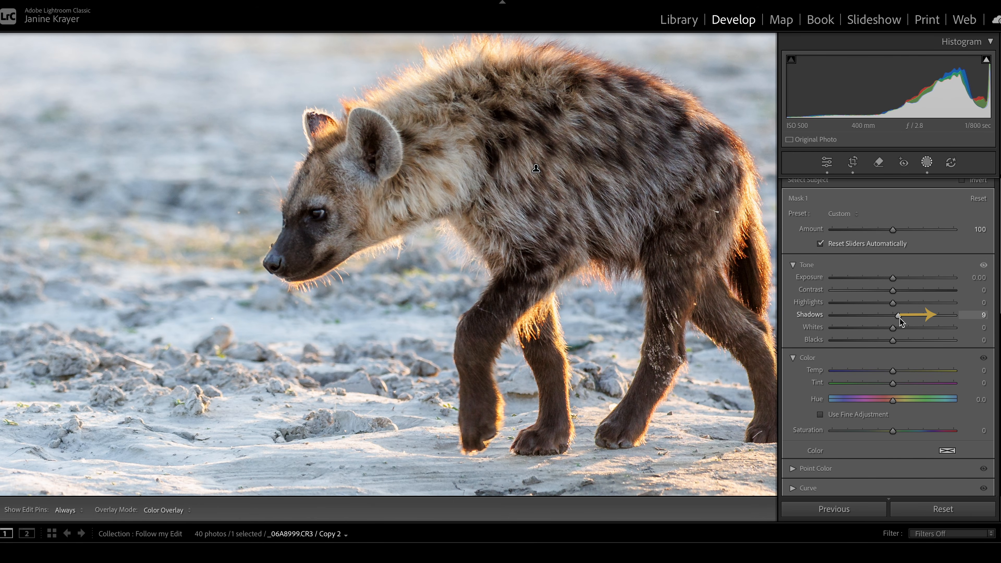
left_click_drag(900, 319, 901, 318)
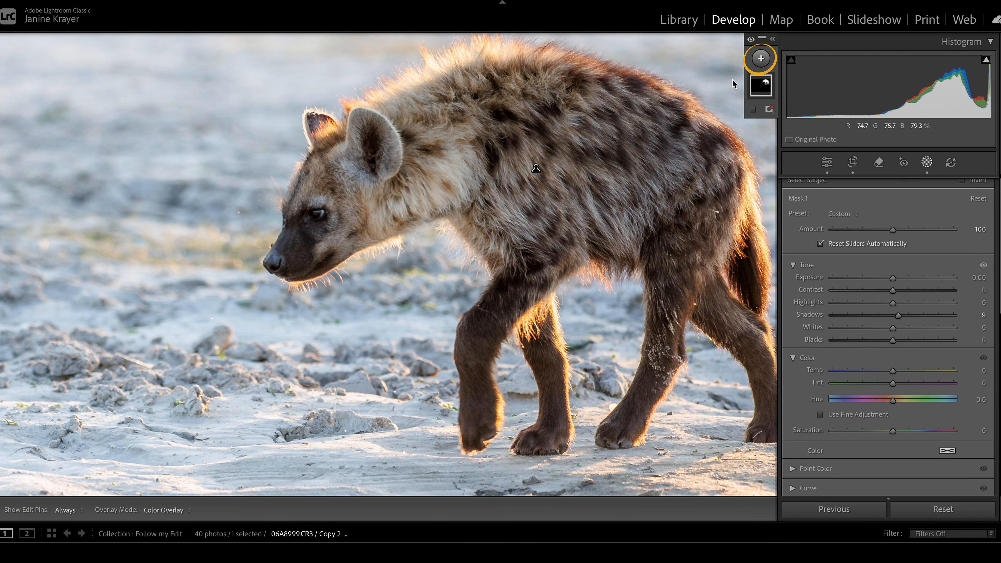
- Try painting the hyena's face with a new brush mask at Size 18.6 without Auto Mask, and undo the stroke
left_click(763, 60)
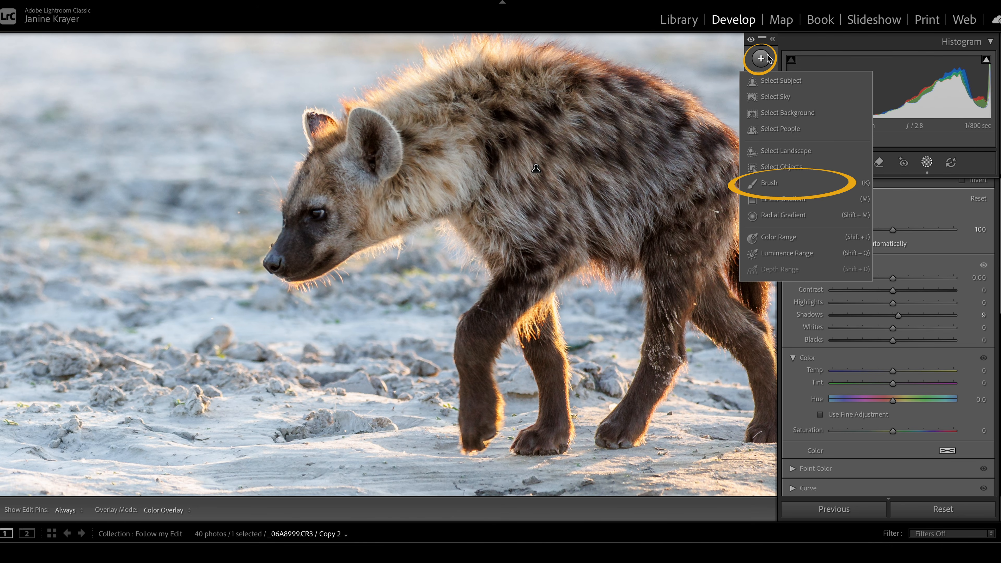
left_click(769, 183)
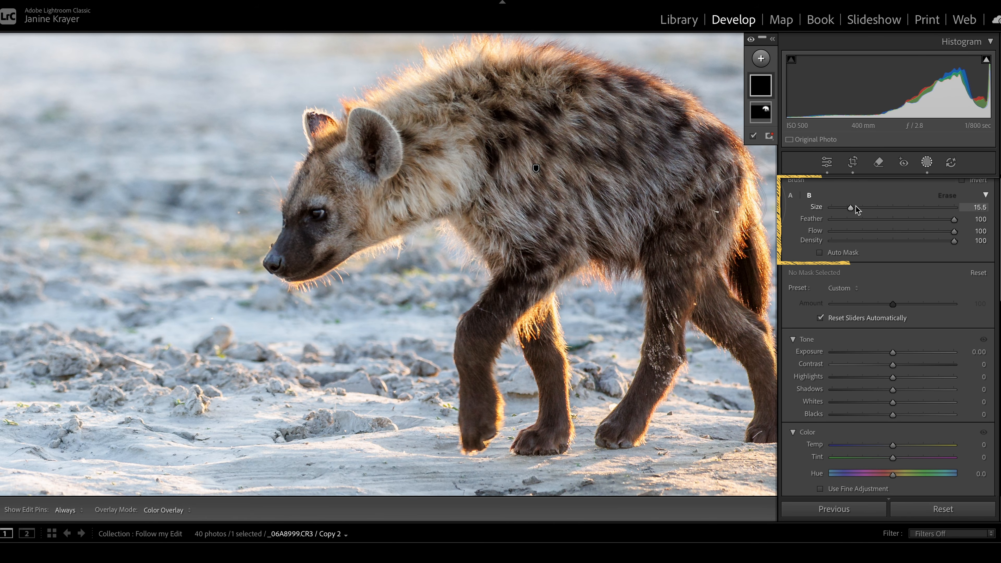
left_click_drag(852, 207, 855, 208)
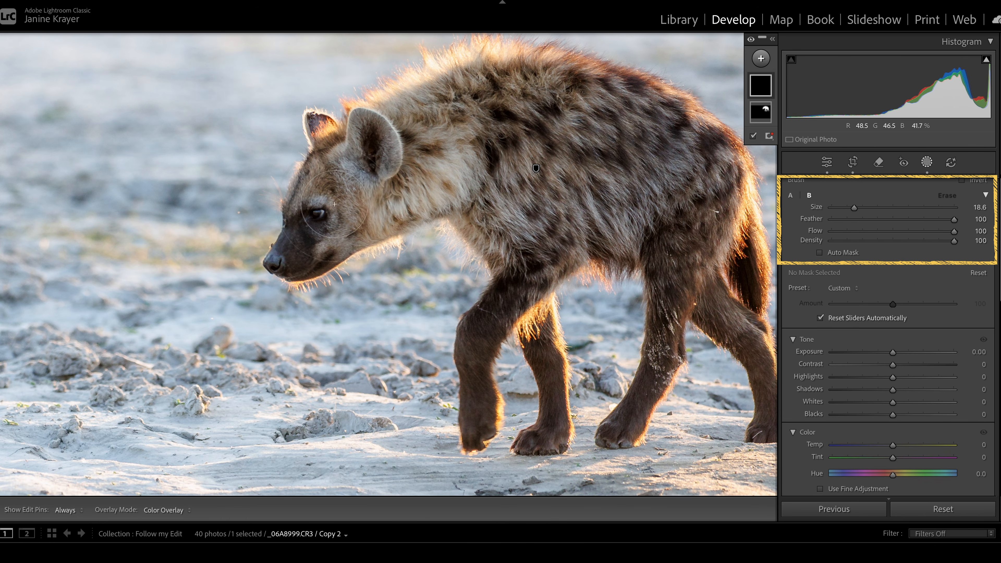
left_click_drag(288, 257, 328, 197)
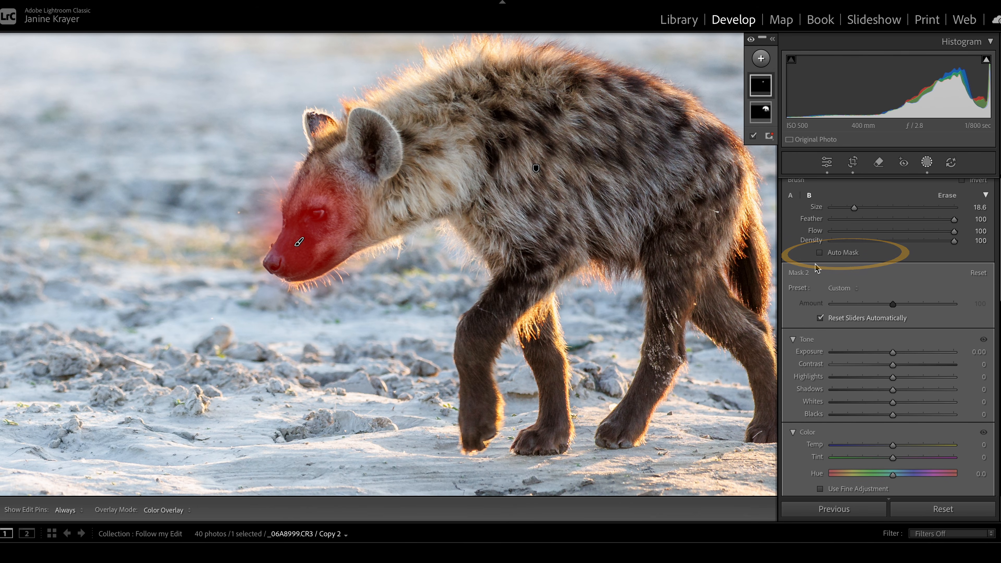
key("ctrl+z")
- Create a new brush mask with Auto Mask enabled and paint over the hyena's face
left_click(761, 58)
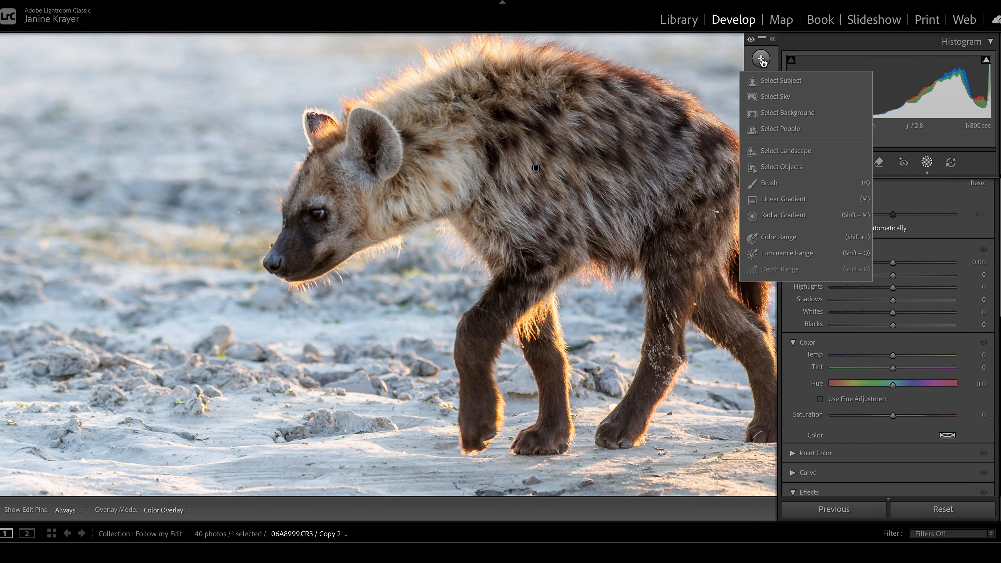
left_click(776, 186)
left_click(820, 253)
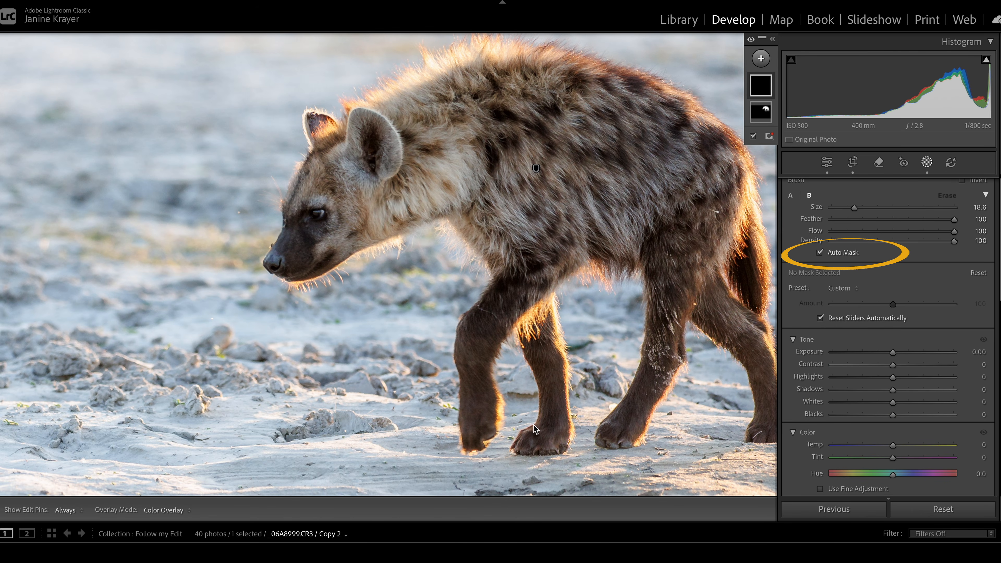
left_click_drag(290, 260, 352, 180)
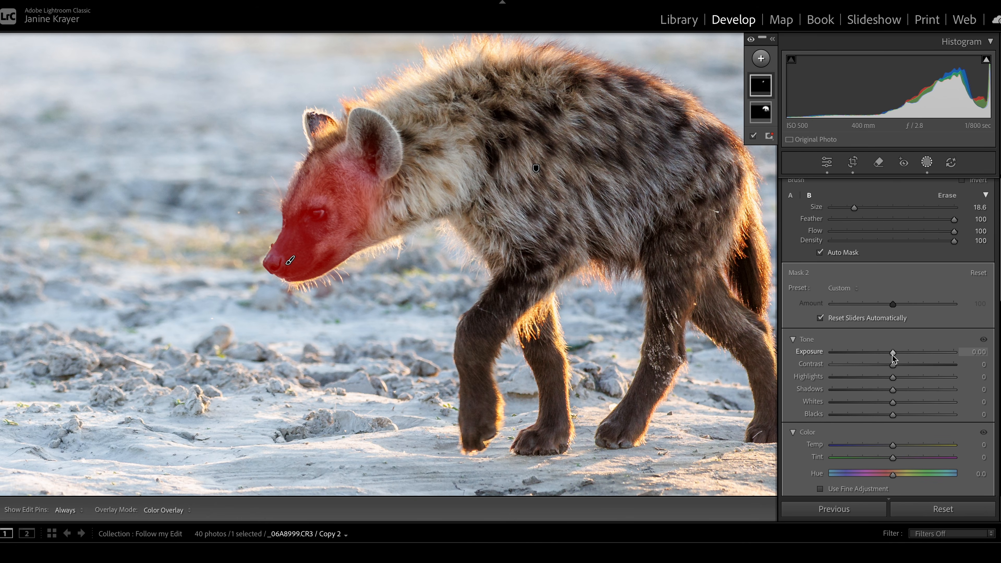
- Set the face mask's Exposure to 0.16, Temp to 10, Whites to 17 and Blacks to −13
left_click_drag(893, 355, 896, 356)
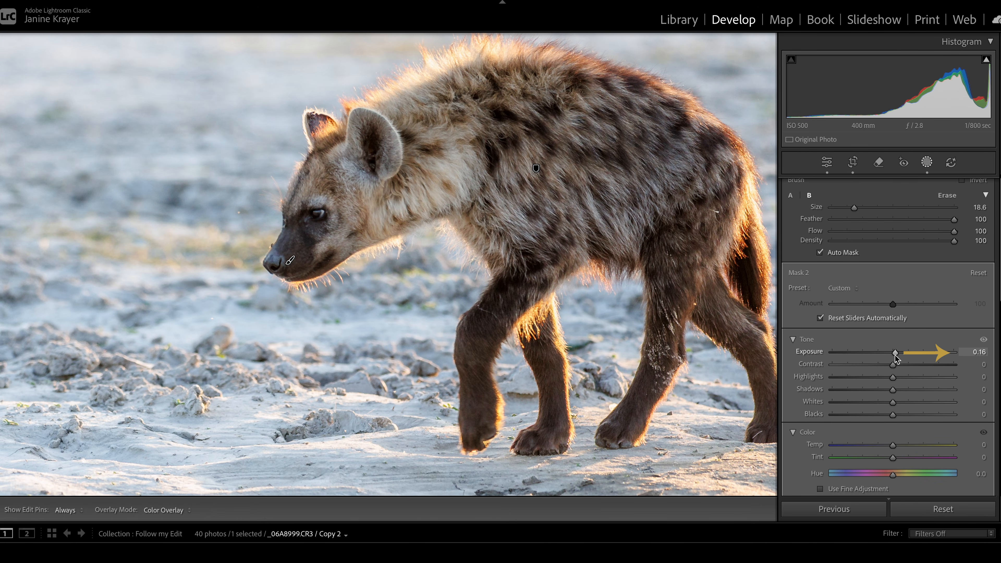
scroll(894, 355, "down", 3)
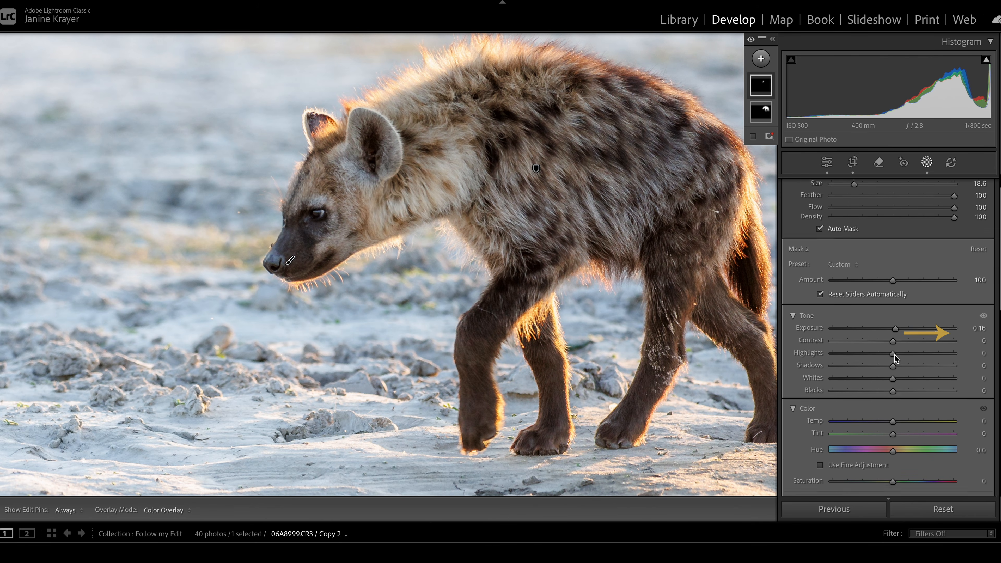
left_click_drag(893, 388, 900, 390)
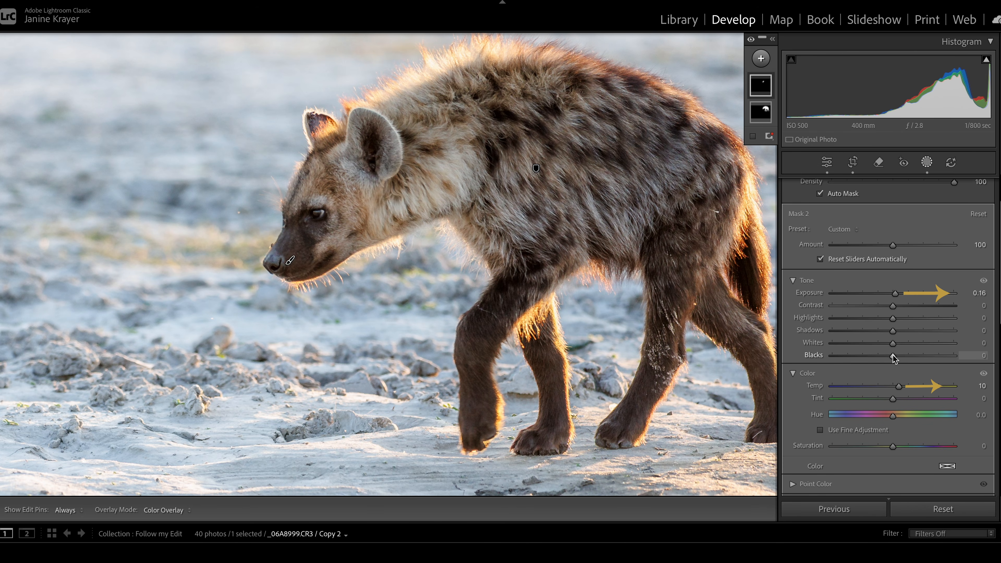
mouse_move(893, 355)
left_mouse_down()
mouse_move(885, 355)
mouse_move(903, 342)
left_mouse_up()
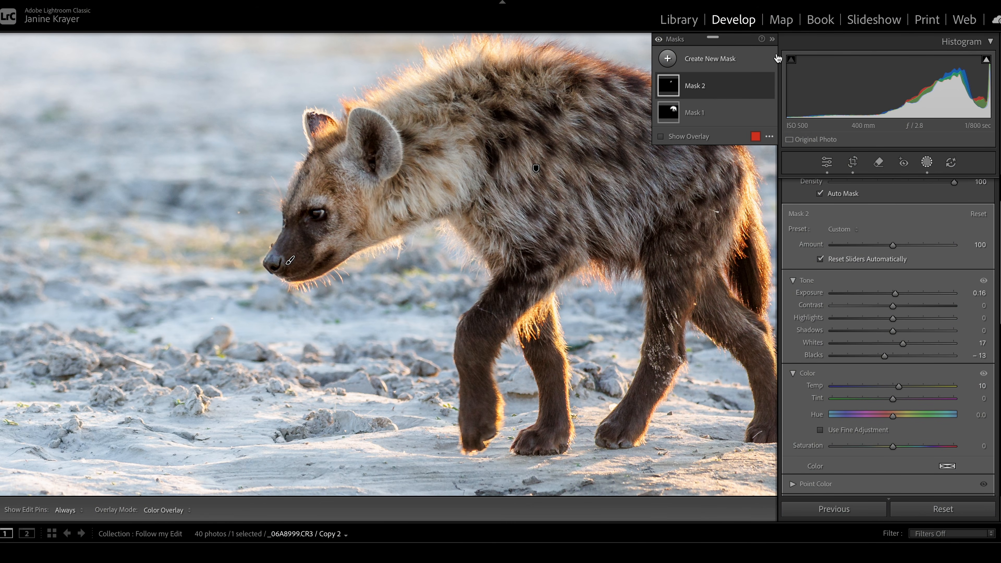
- Toggle the face mask's visibility repeatedly to compare the hyena's face with and without the adjustment
left_click(767, 85)
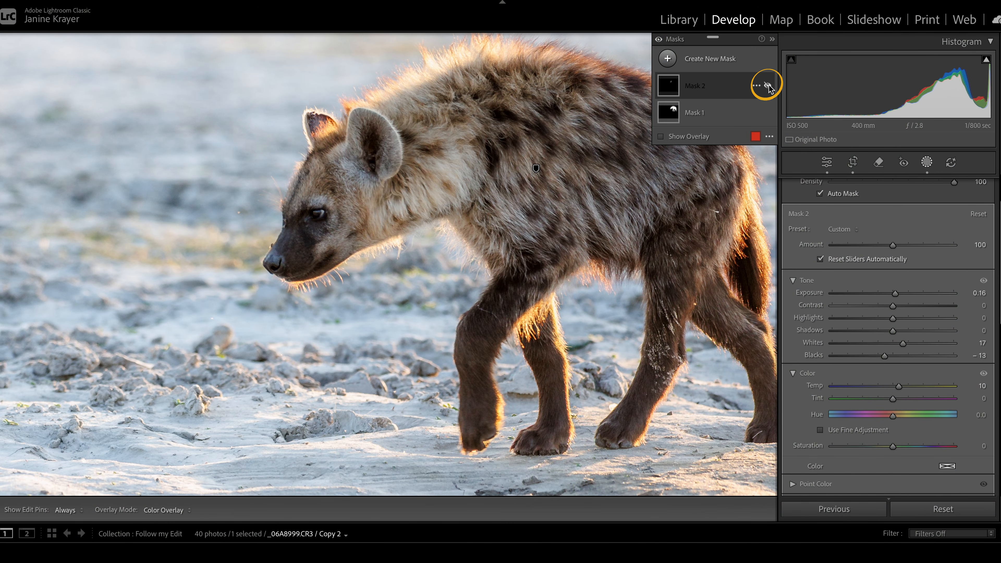
left_click(768, 85)
left_click(767, 85)
left_click(768, 85)
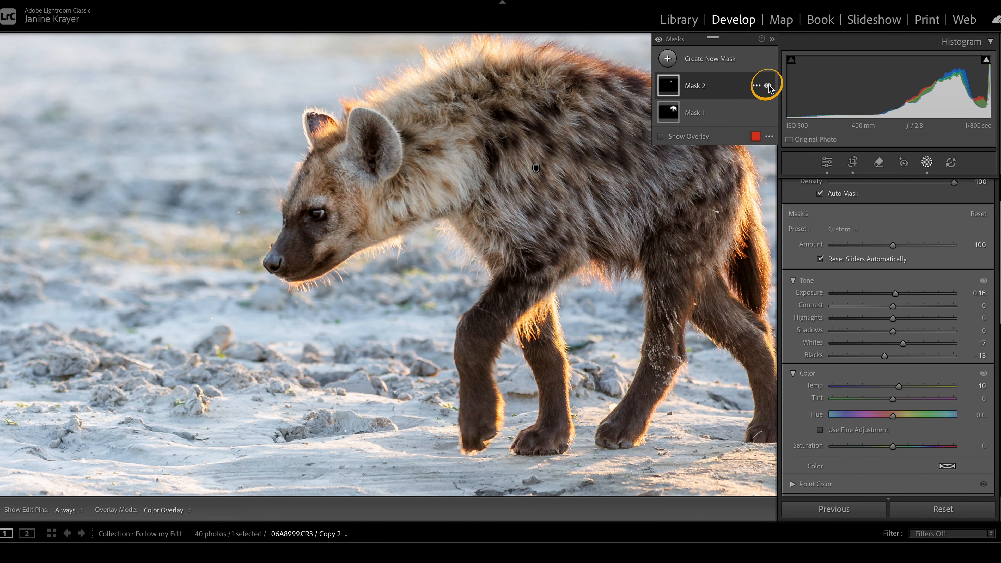
left_click(767, 85)
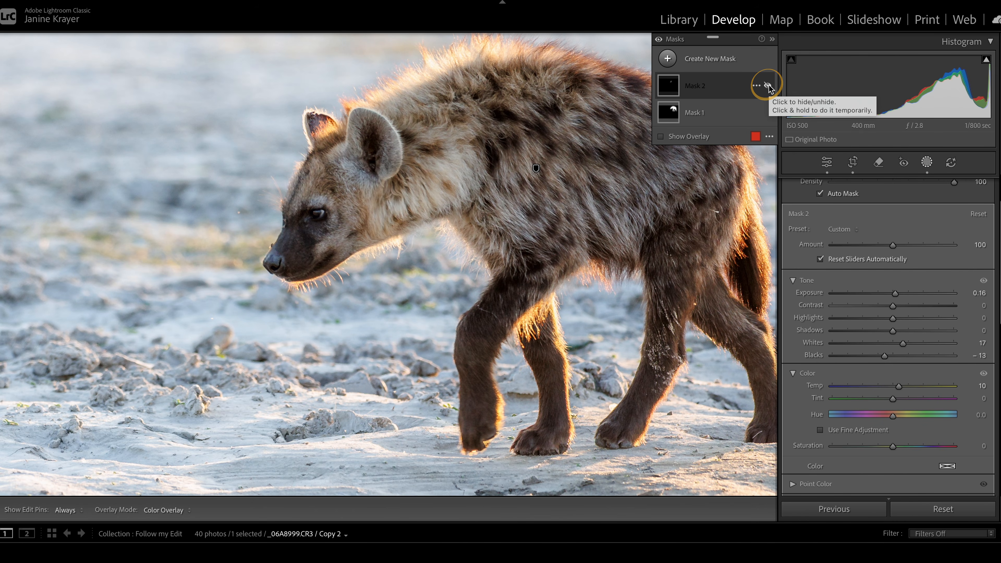
left_click(768, 85)
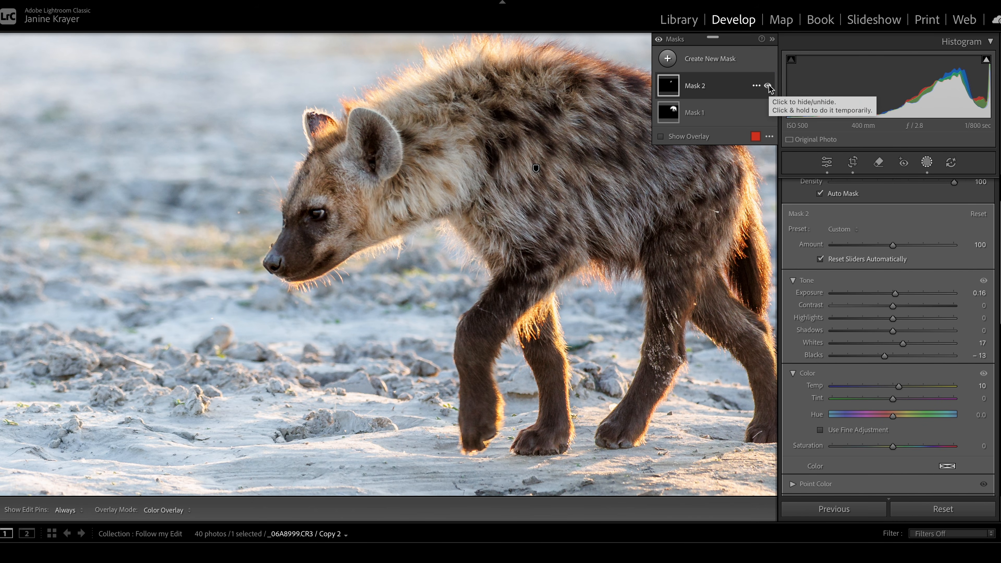
- Create a new brush mask at Size 21.6 with Auto Mask and paint over the hyena's dark hindquarters and upper front leg
left_click(667, 58)
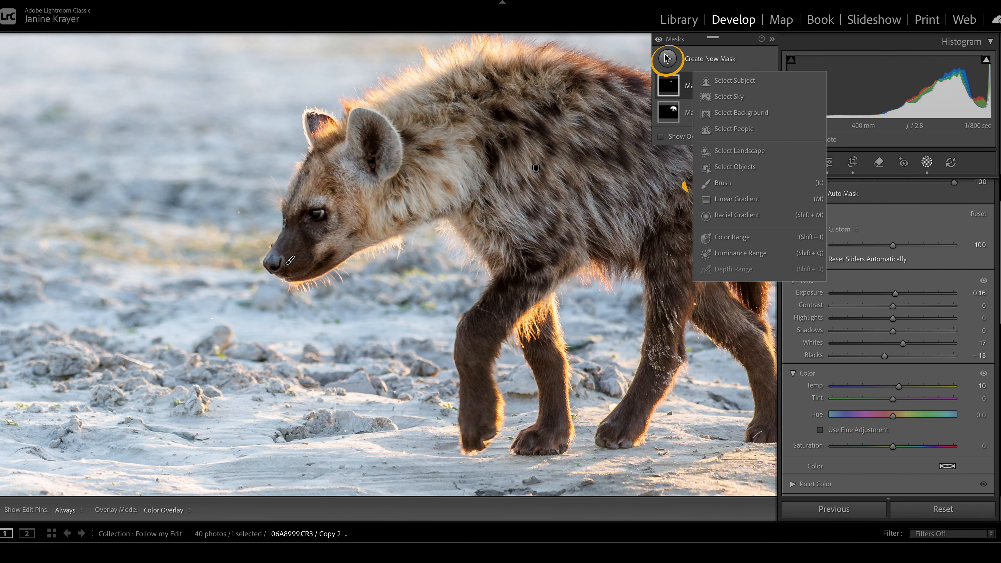
left_click(721, 183)
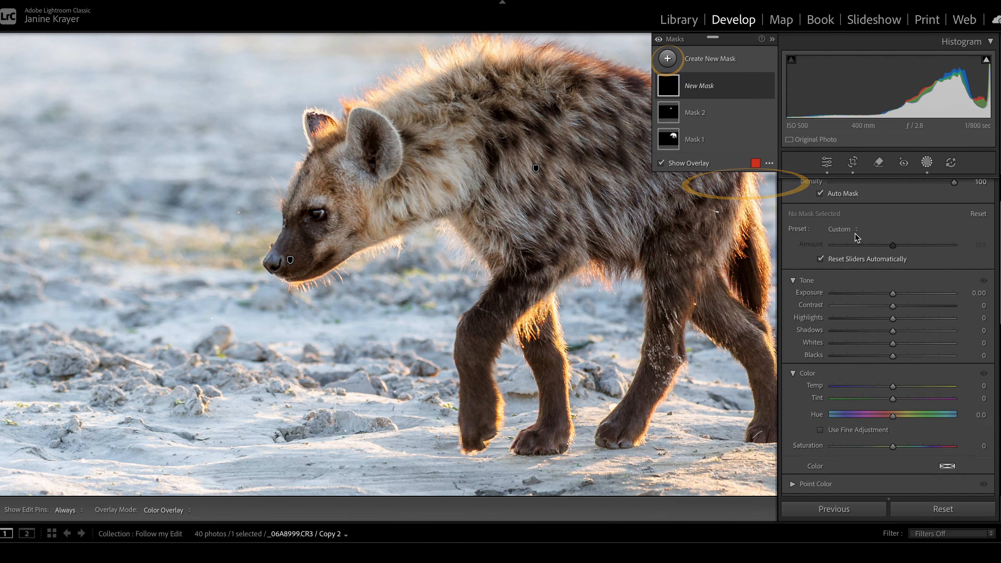
left_click_drag(854, 211, 858, 211)
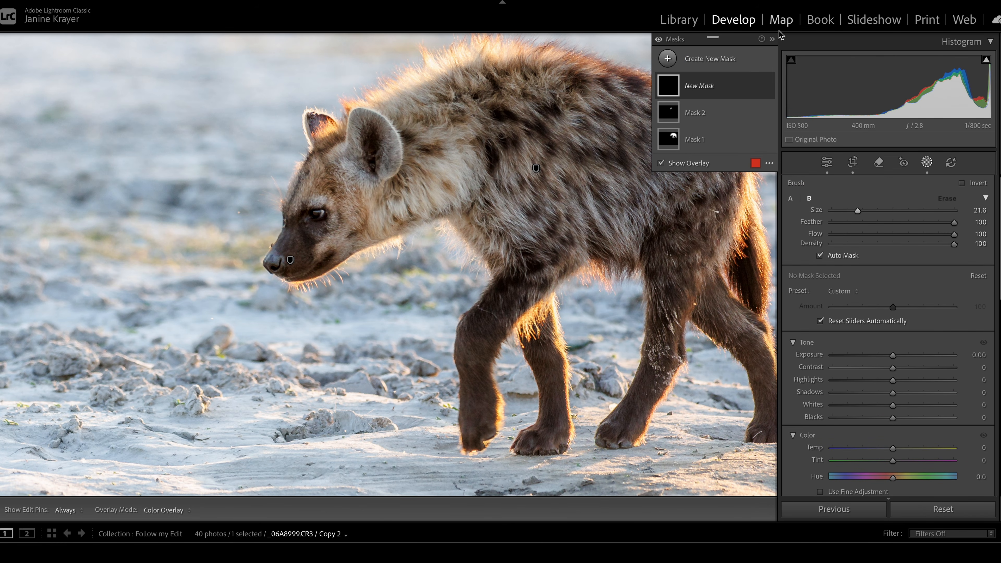
left_click(773, 40)
mouse_move(688, 304)
left_mouse_down()
mouse_move(678, 260)
mouse_move(709, 189)
left_mouse_up()
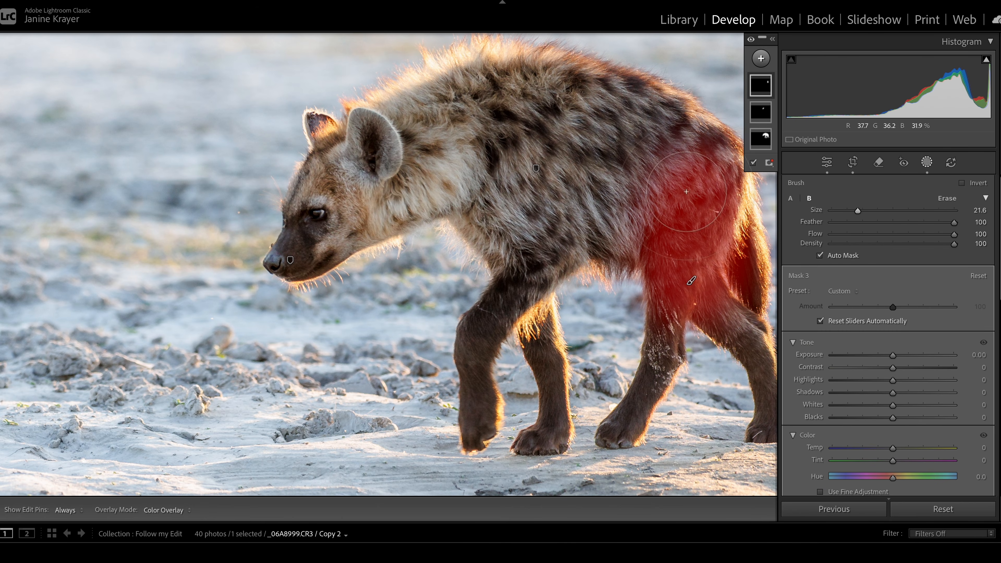
left_click_drag(519, 284, 526, 282)
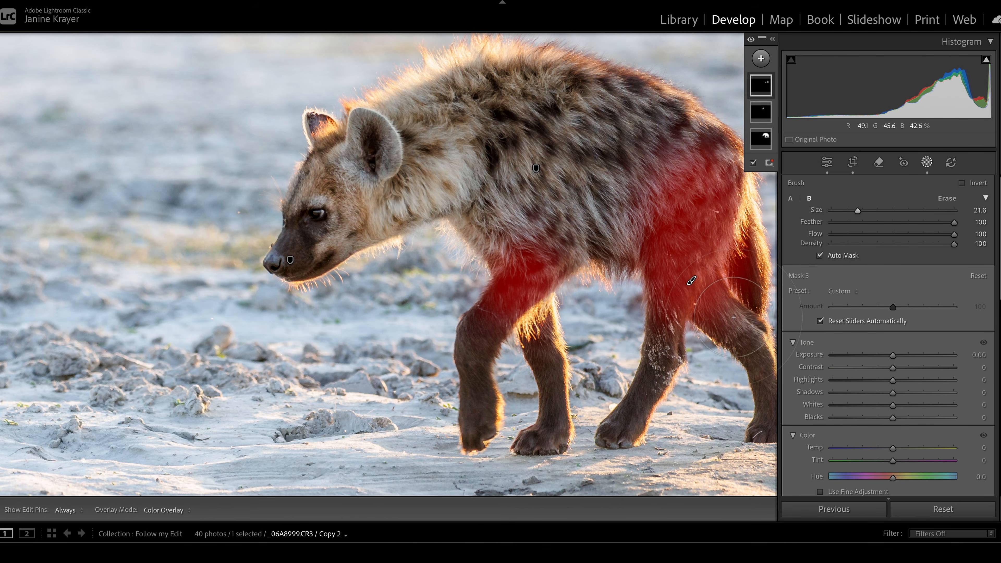
mouse_move(632, 117)
left_mouse_down()
mouse_move(670, 150)
mouse_move(655, 118)
mouse_move(694, 131)
left_mouse_up()
- Set the Exposure of the brush mask on the hindquarters and leg to 0.27 and deselect the mask
left_click_drag(894, 357, 898, 358)
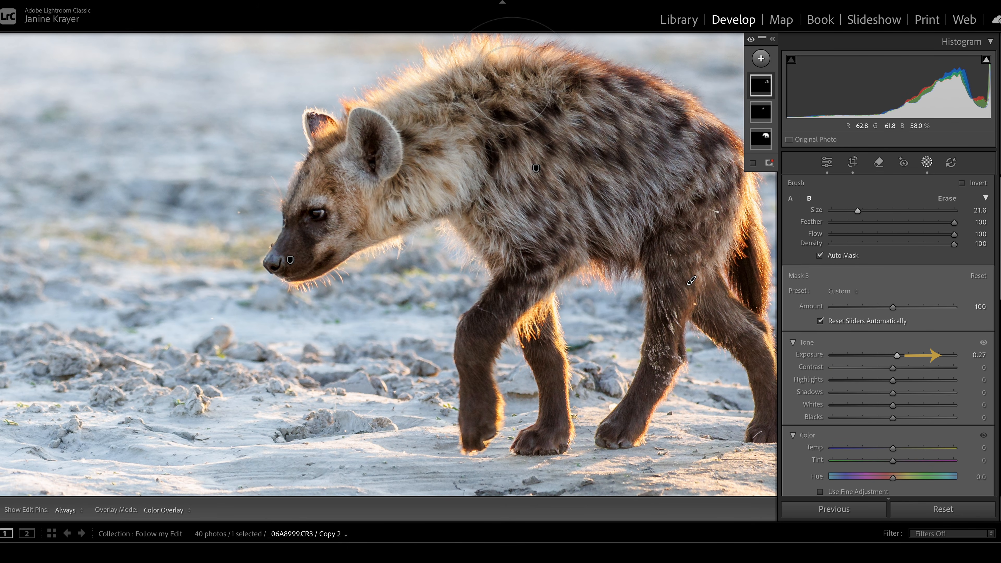
key("Escape")
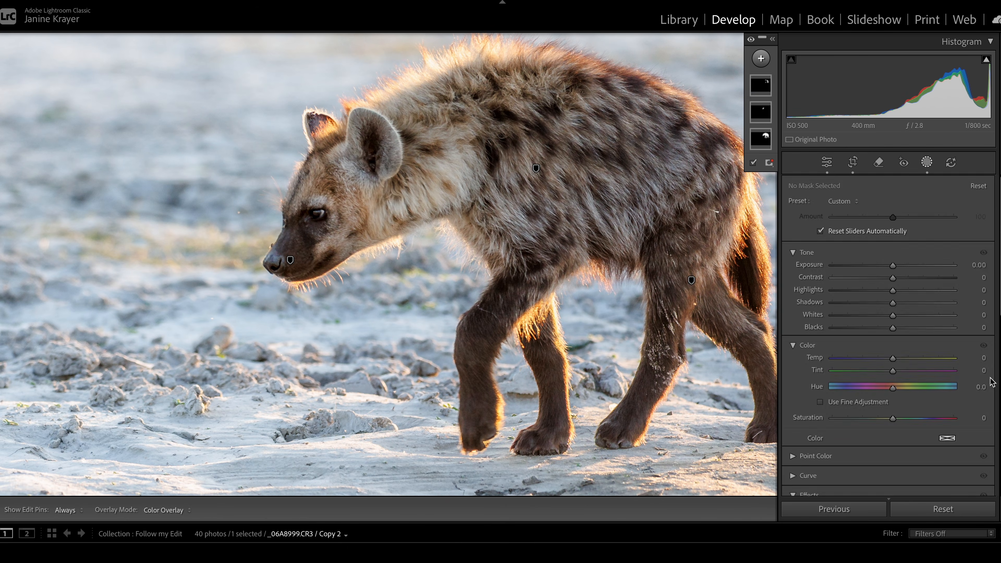
left_click(674, 265)
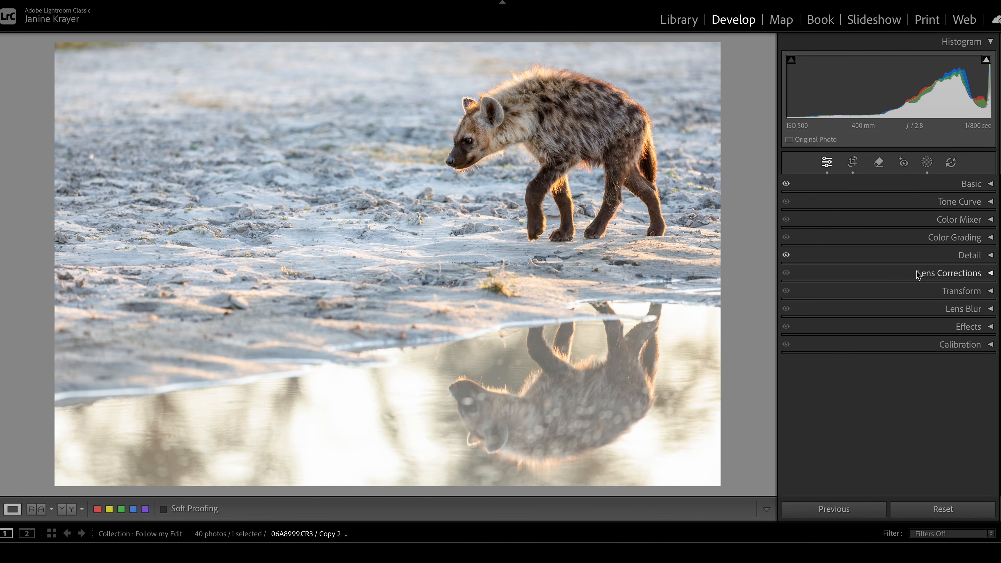
- Try a linear gradient mask over the water, delete it, and try a luminance range mask limited to 79/90–100/100
left_click(927, 162)
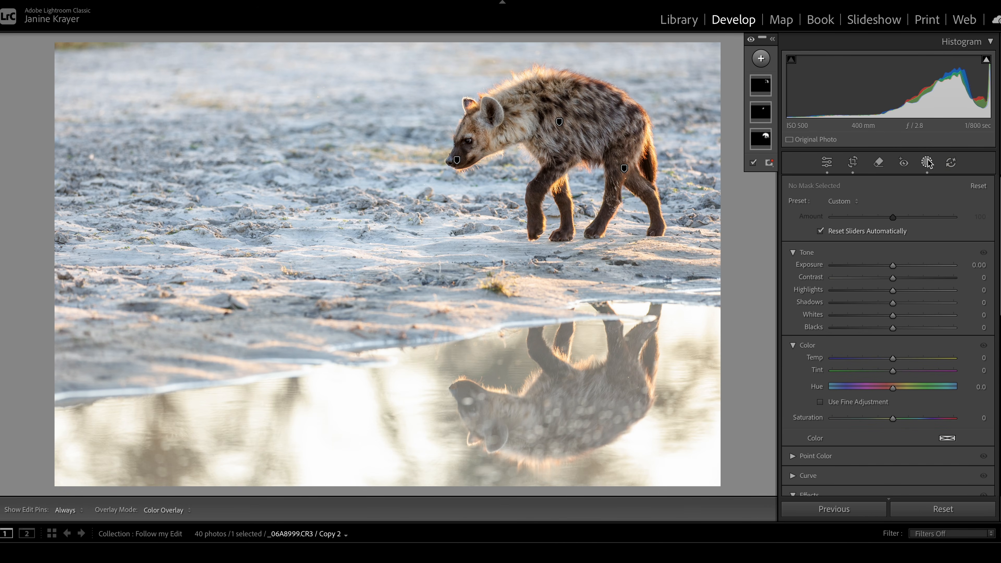
left_click(761, 60)
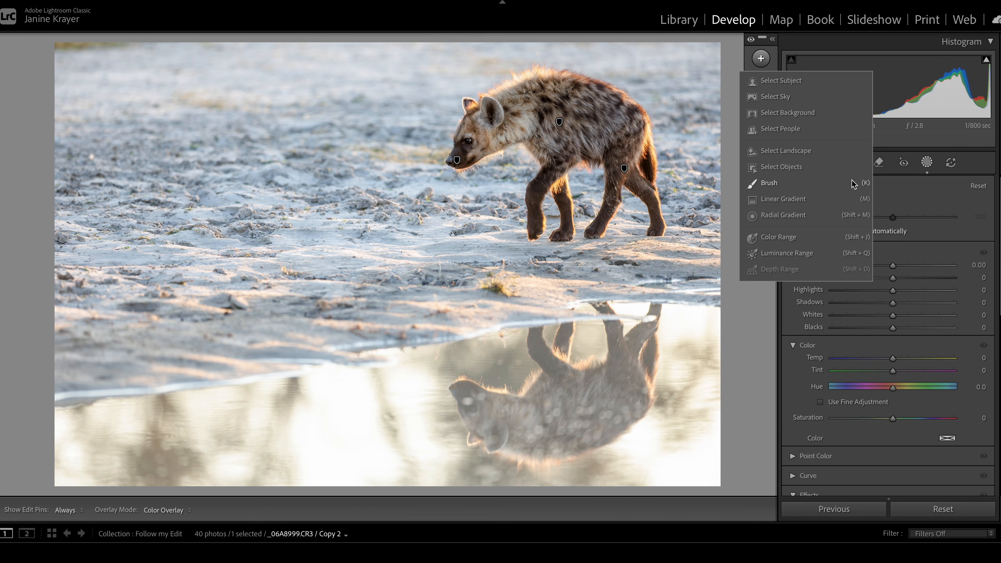
left_click(815, 204)
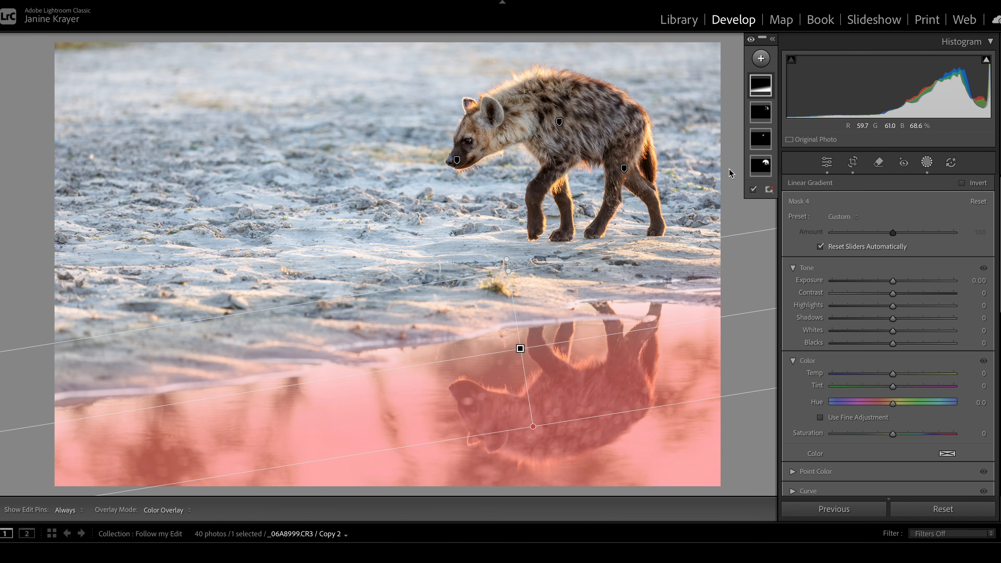
key("Delete")
left_click(764, 63)
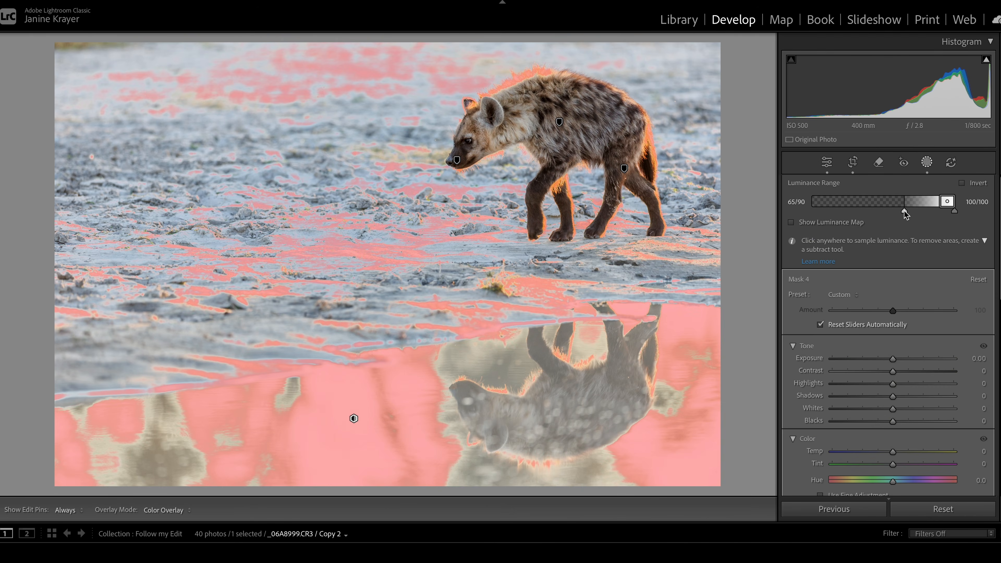
left_click_drag(905, 210, 925, 210)
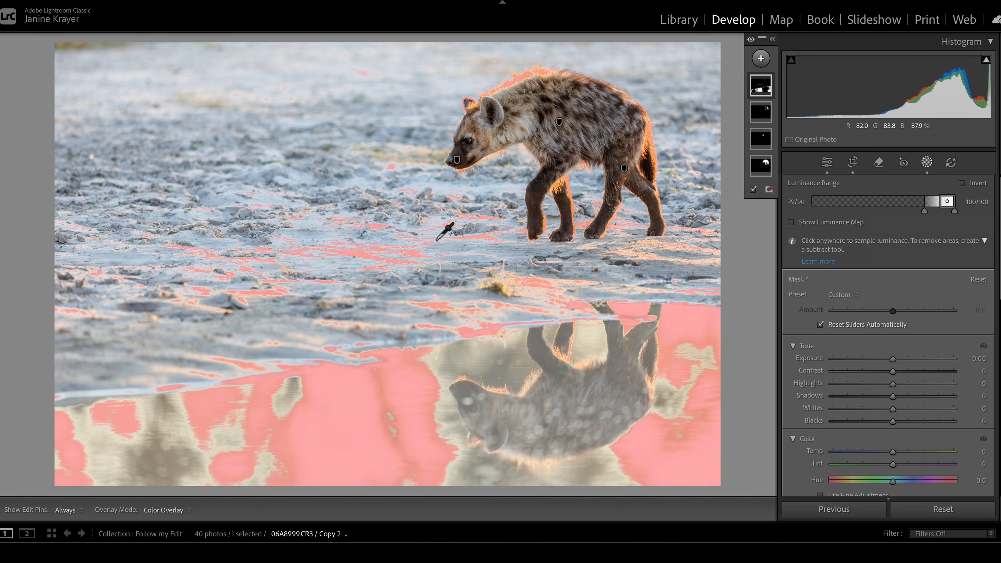
- Create a slanted linear gradient mask over the water reflection, with Exposure at −0.23 and Whites at −12
left_click(761, 59)
left_click(790, 206)
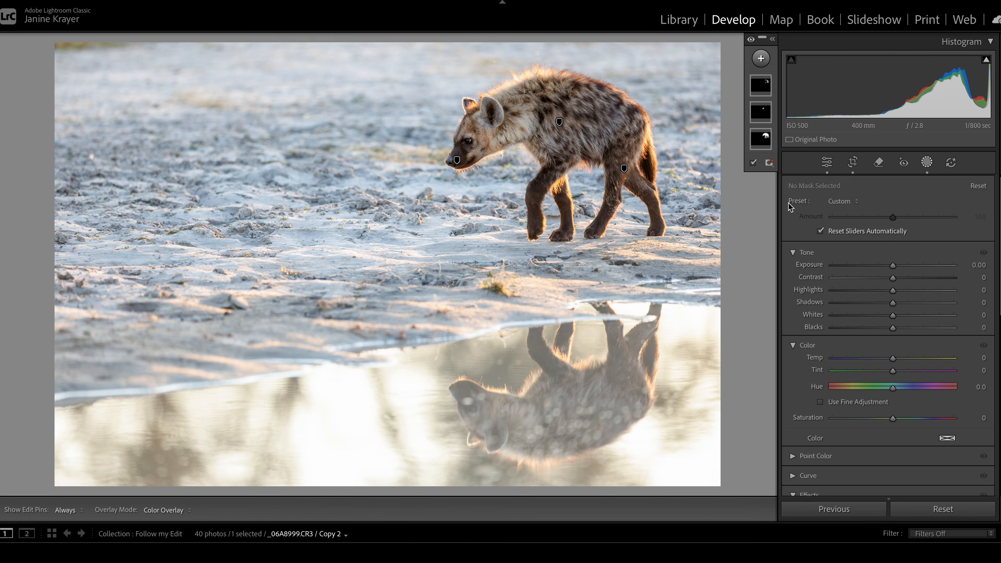
left_click_drag(606, 461, 572, 240)
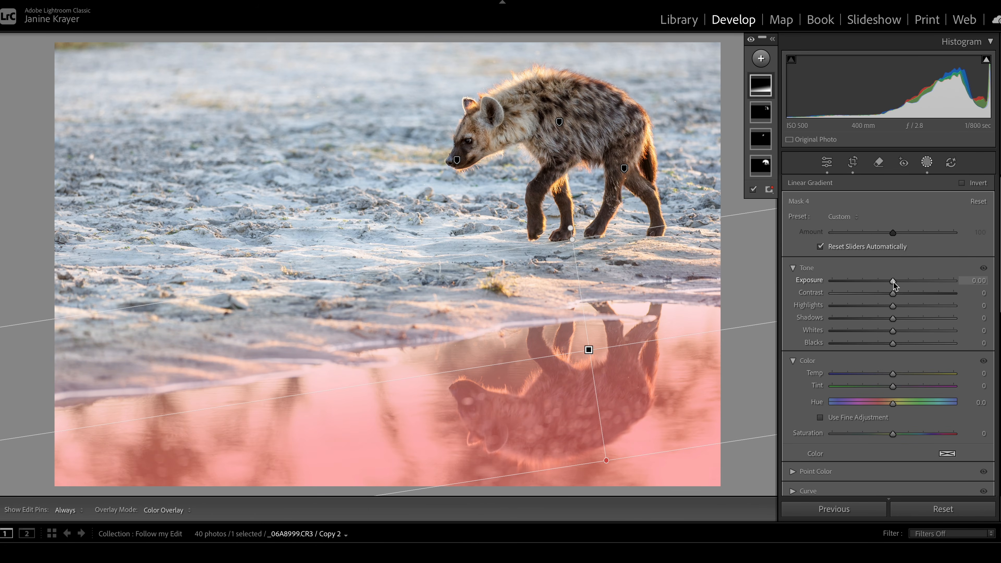
left_click_drag(893, 281, 890, 281)
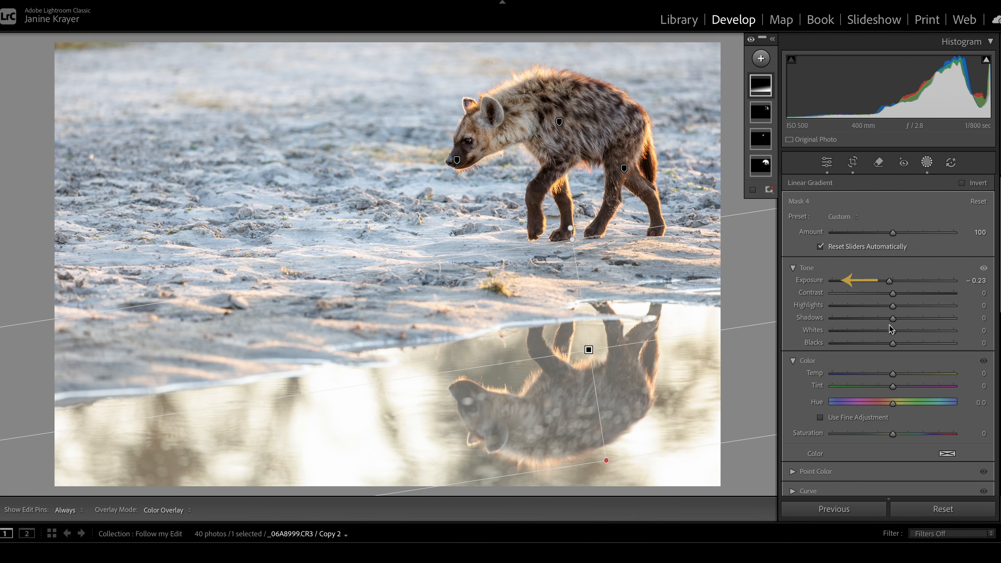
left_click_drag(889, 331, 886, 331)
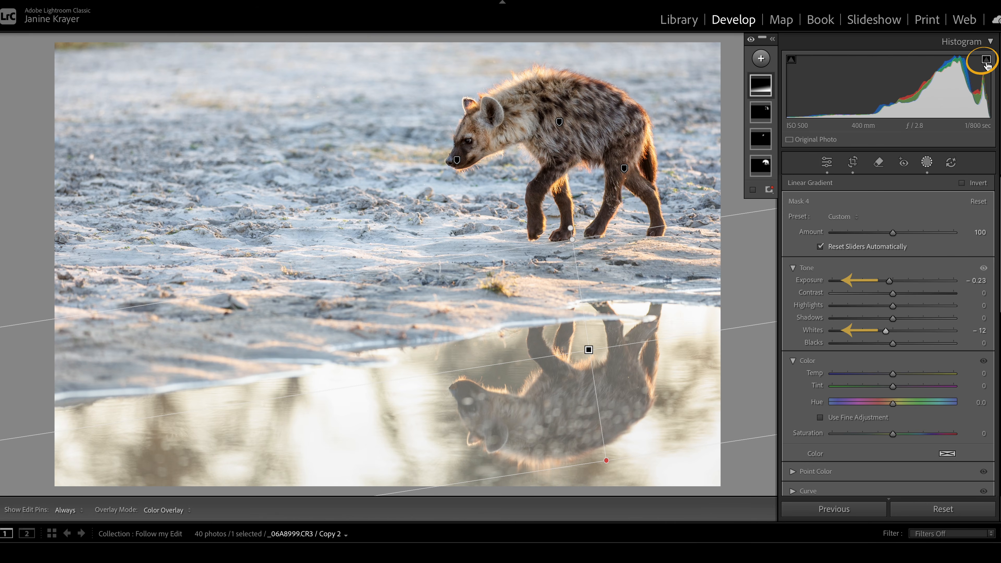
- Create a wide radial gradient mask across the ground at the hyena's feet, invert it, and set its Feather to 59
left_click(761, 58)
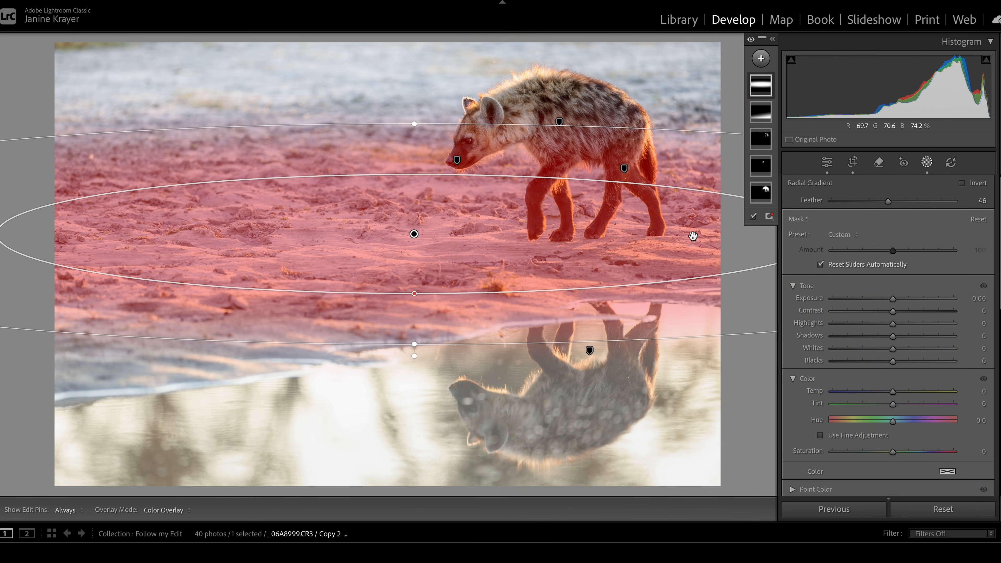
left_click_drag(554, 267, 607, 158)
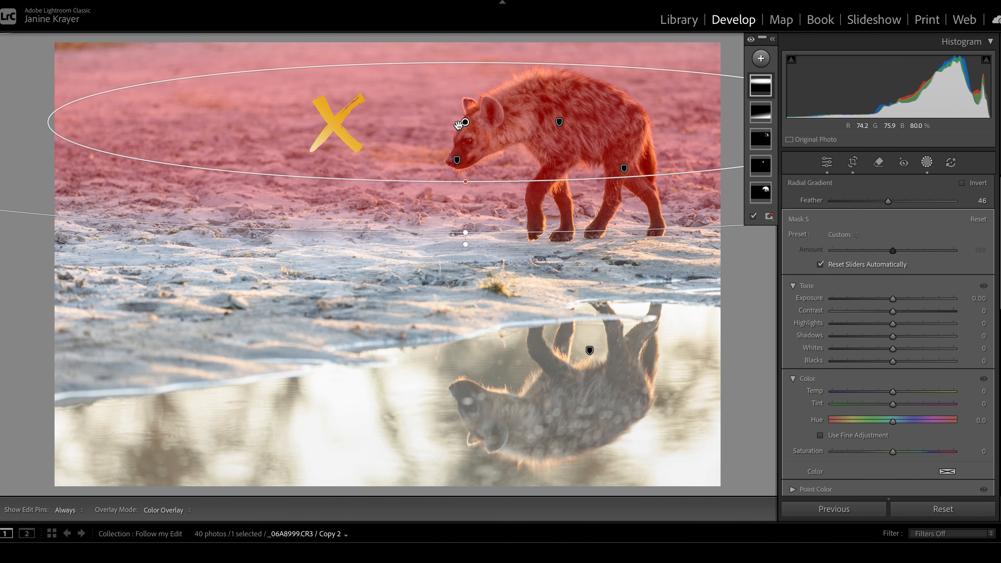
left_click_drag(402, 112, 374, 223)
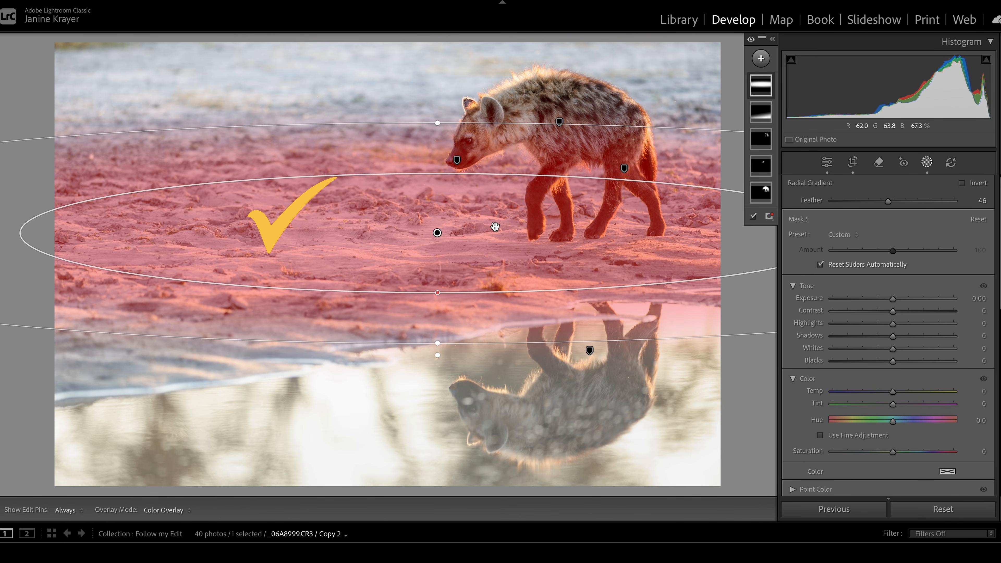
left_click(963, 183)
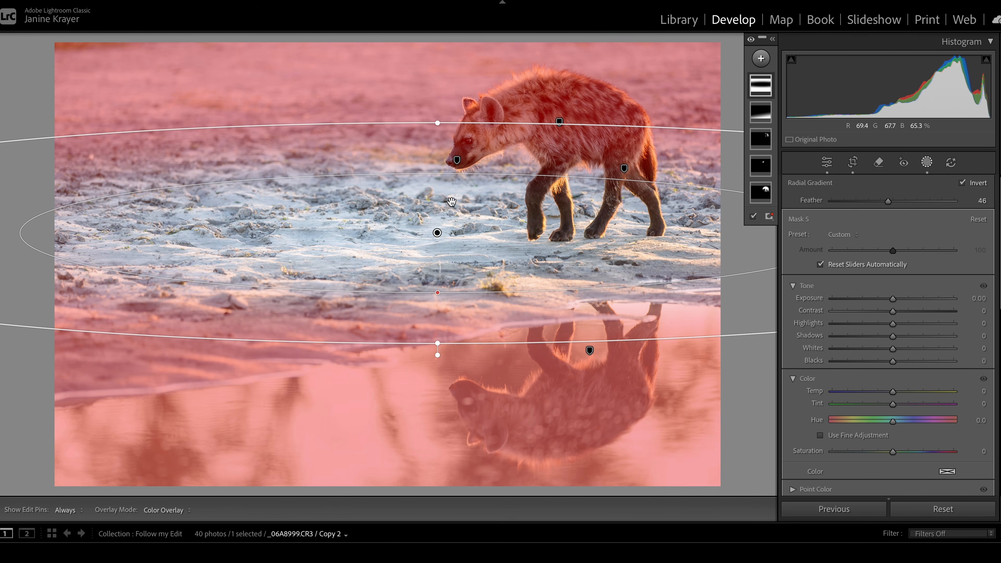
left_click_drag(438, 290, 437, 278)
left_click_drag(436, 343, 435, 372)
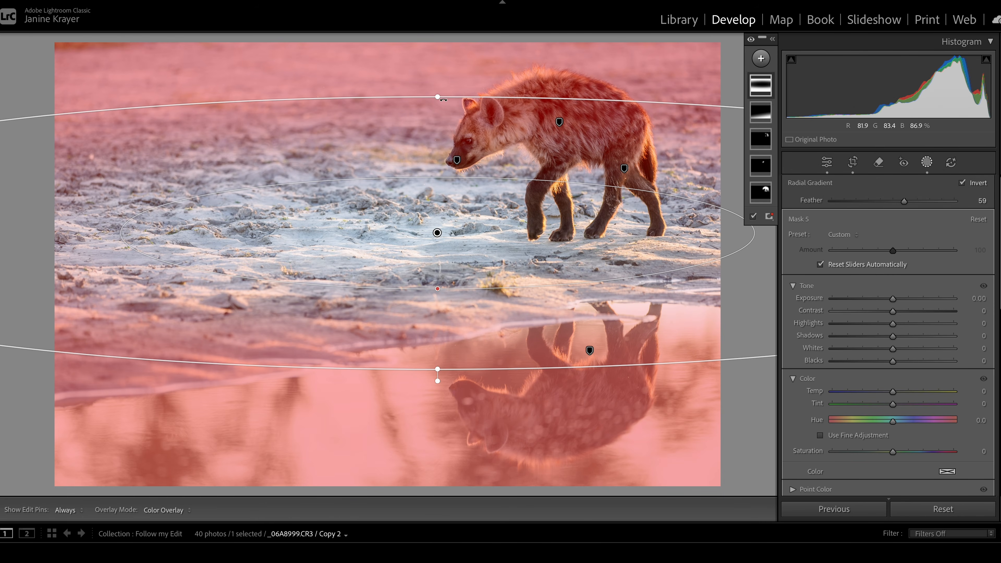
- Subtract the hyena from the inverted radial gradient mask using Select Subject
mouse_move(764, 86)
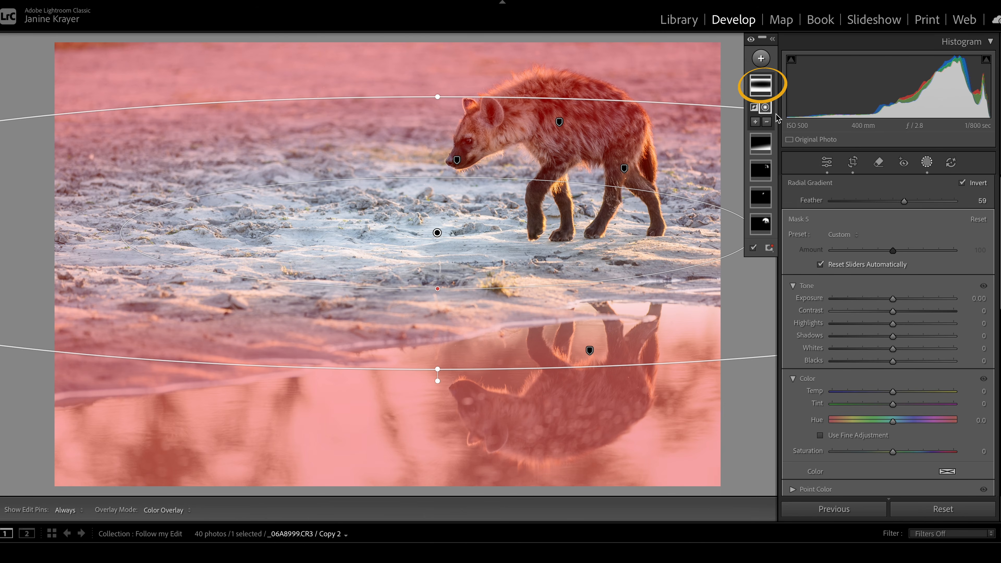
left_click(768, 122)
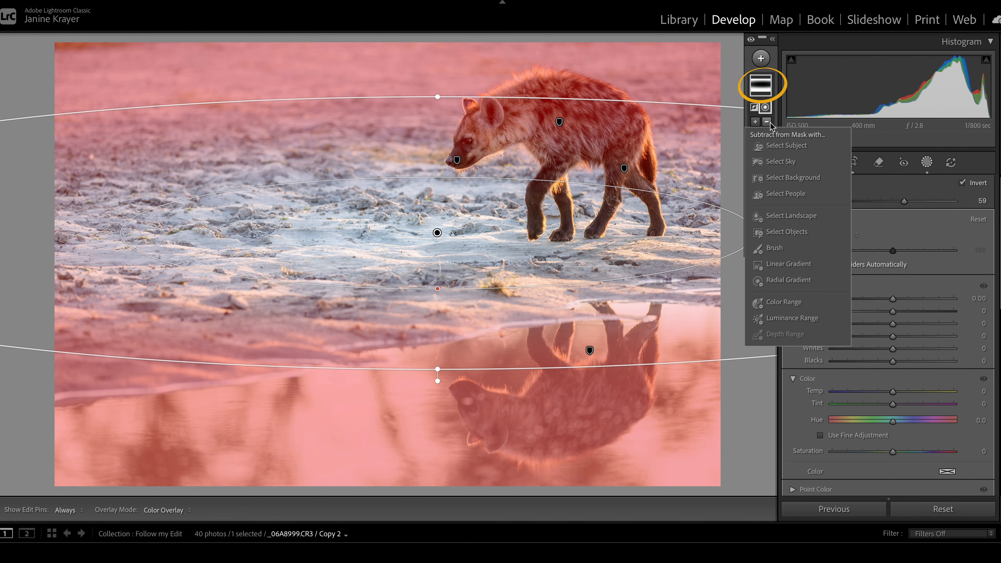
left_click(776, 146)
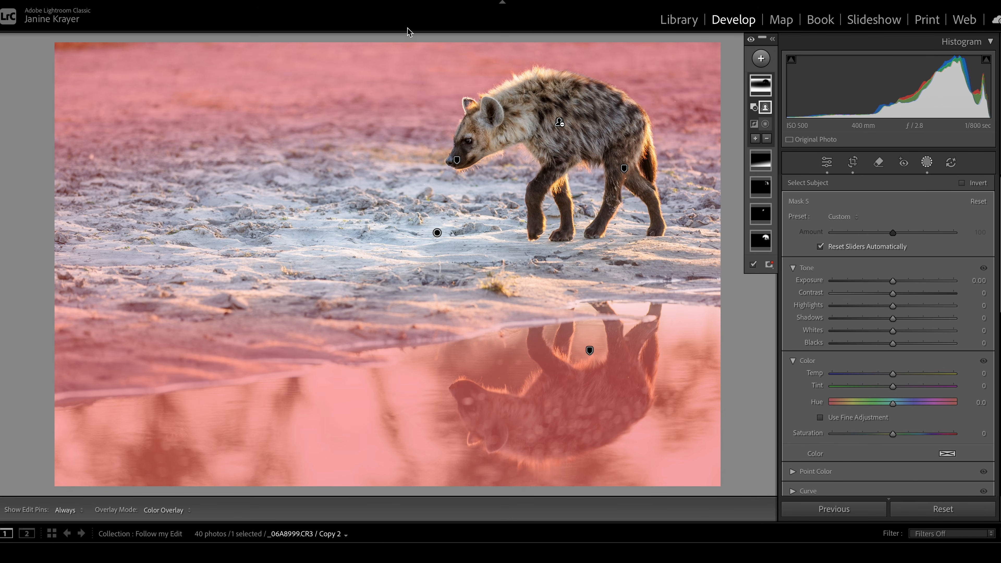
- Set Texture to −16, Clarity to −21 and Temp to 11 on the surroundings mask, and leave masking
scroll(931, 453, "down", 5)
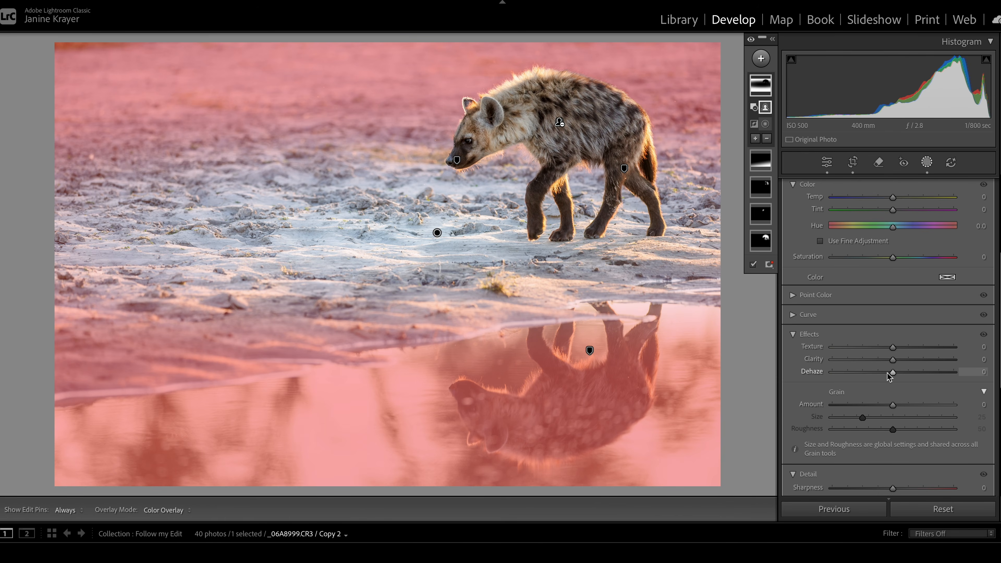
mouse_move(892, 359)
left_mouse_down()
mouse_move(875, 364)
mouse_move(886, 348)
mouse_move(880, 358)
left_mouse_up()
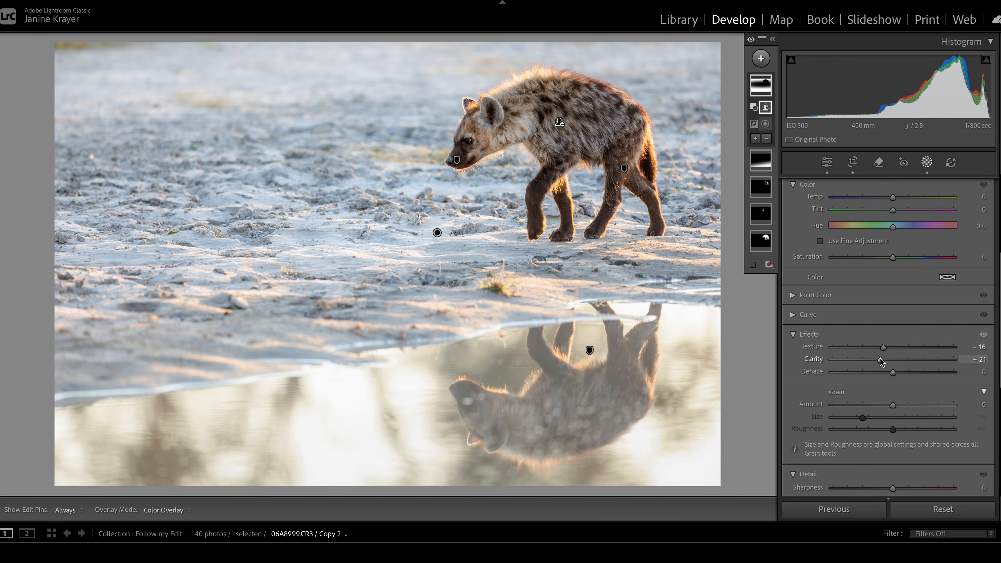
scroll(883, 355, "up", 3)
scroll(883, 358, "up", 2)
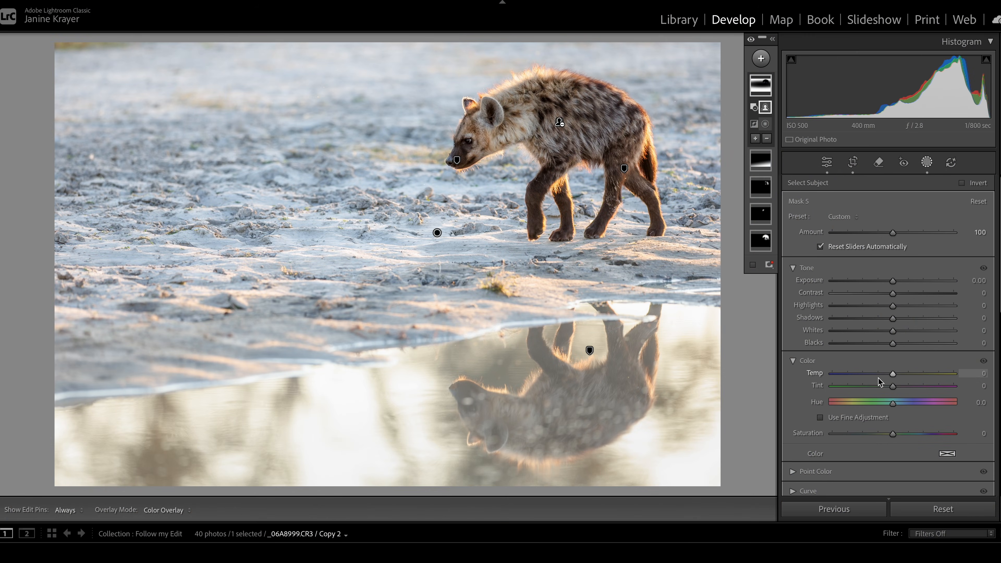
left_click_drag(894, 374, 902, 374)
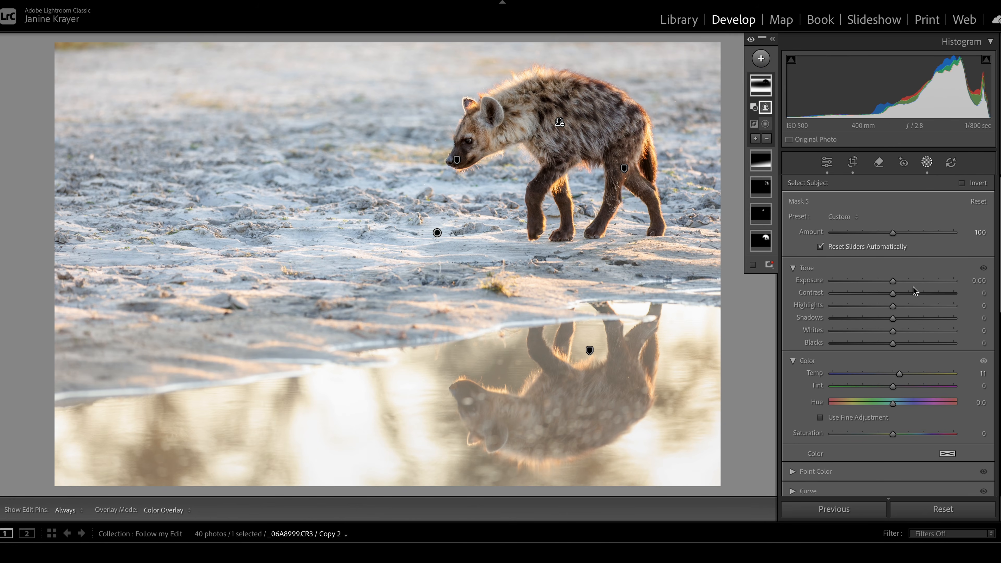
key("shift+w")
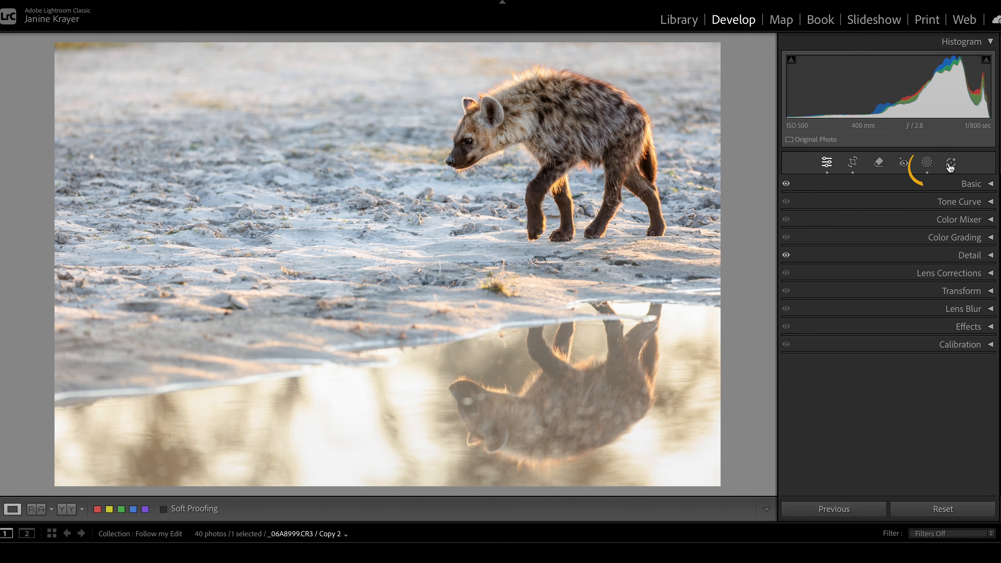
- Create a Luminance Range mask limited to the brightest tones, with the range set to 86/93 through 100/100
left_click(929, 162)
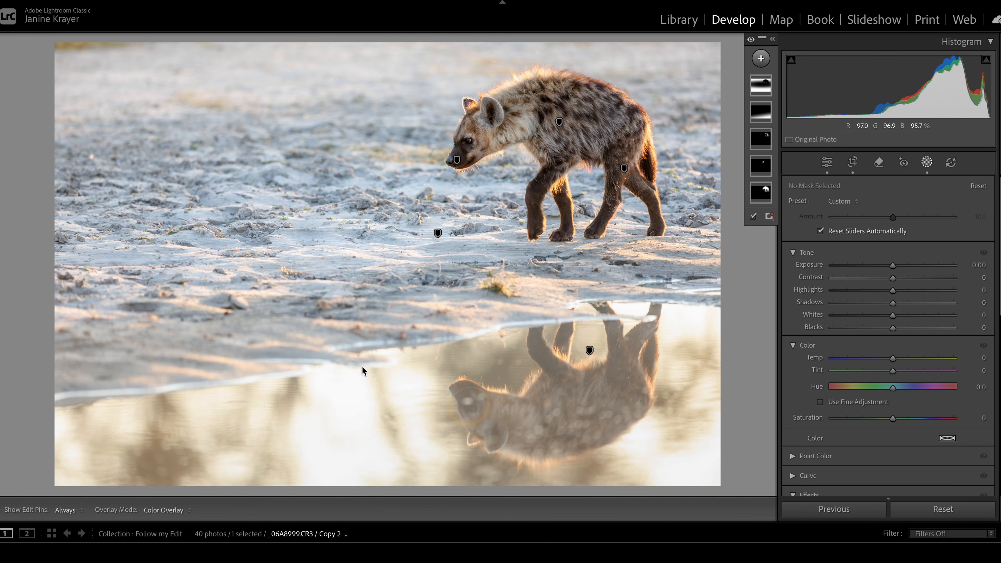
left_click(761, 59)
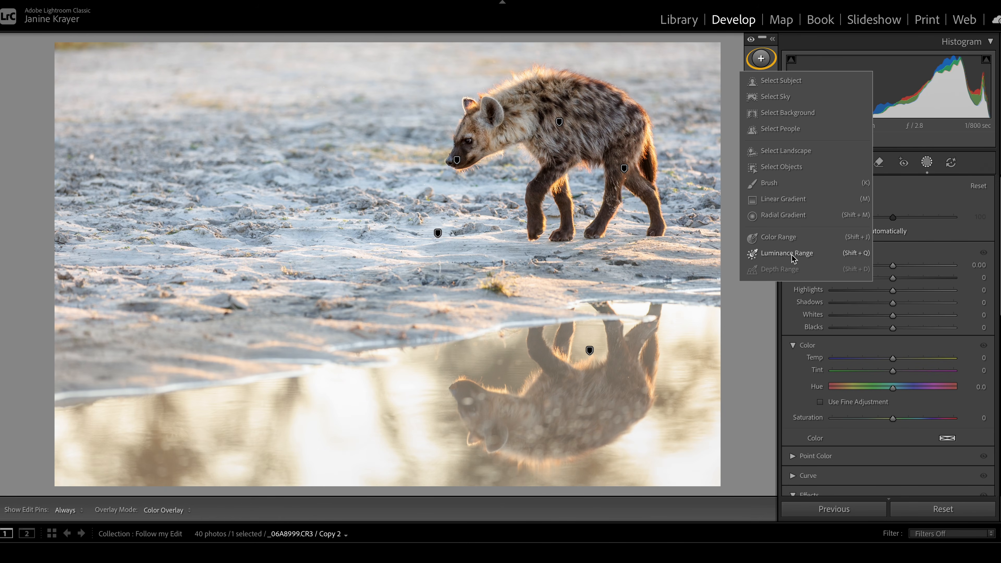
left_click(792, 255)
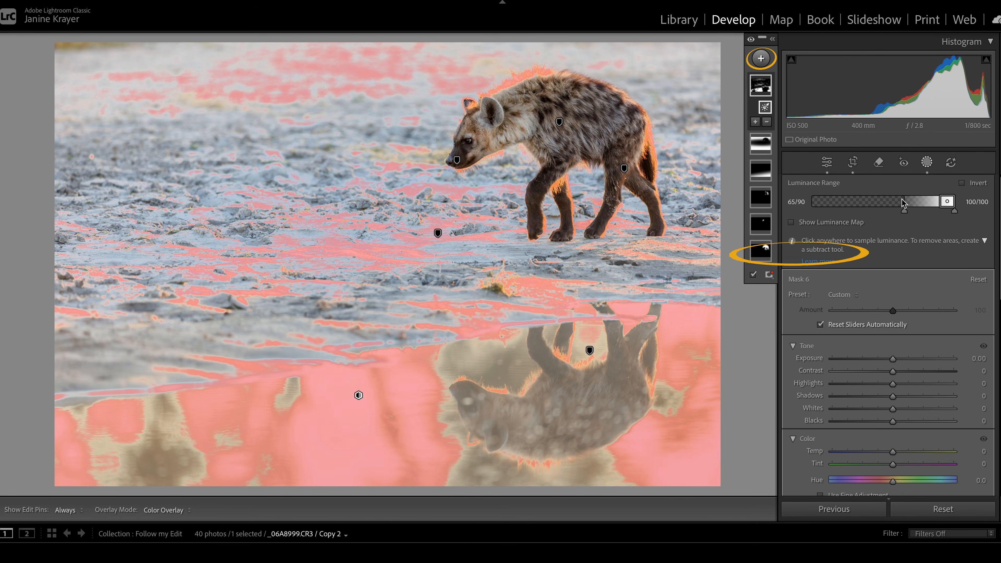
left_click_drag(906, 211, 943, 200)
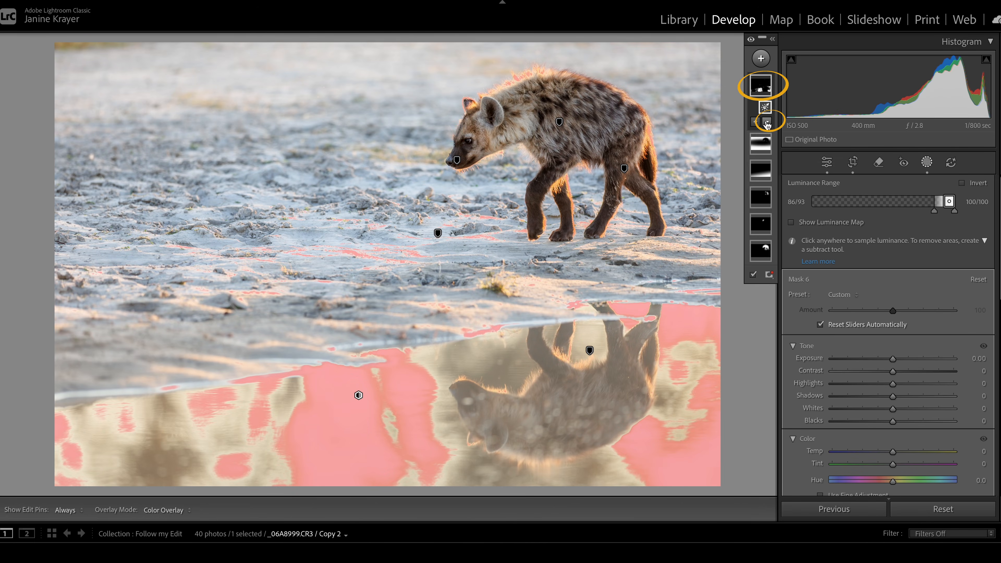
- Subtract the hyena and the ground above the water from the luminance mask, using a size 21.6 brush with Auto Mask off
left_click(767, 122)
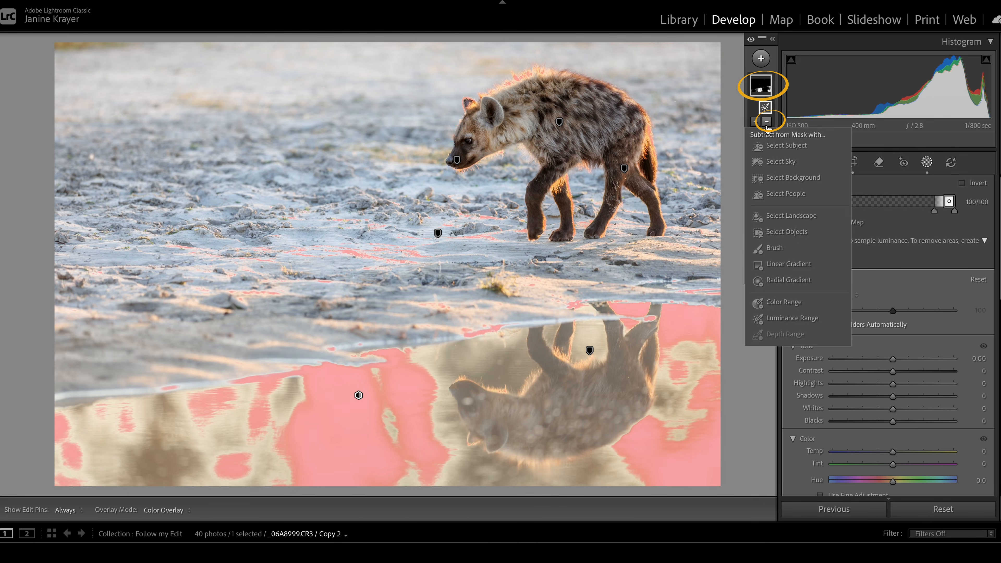
left_click(791, 247)
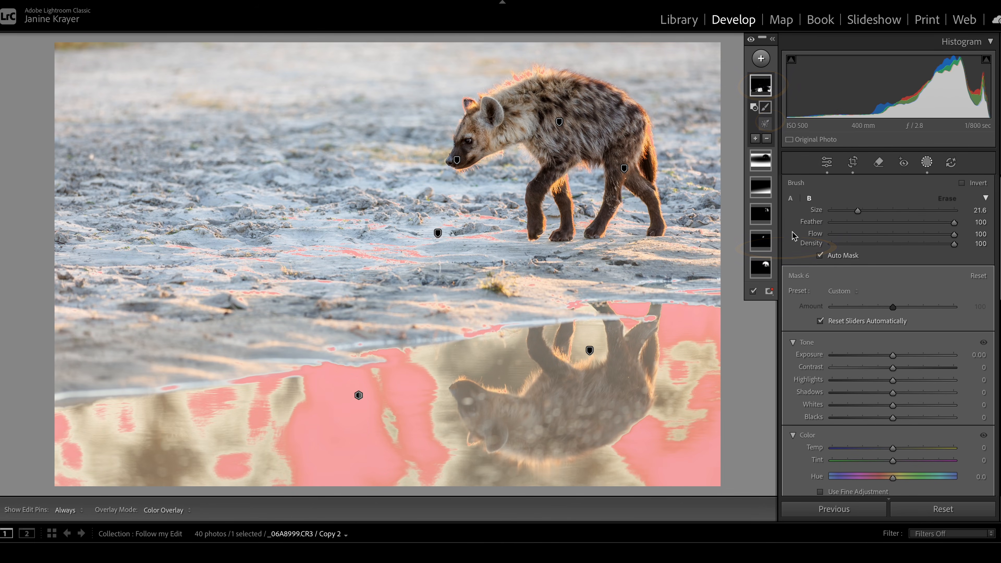
left_click(821, 260)
key("h")
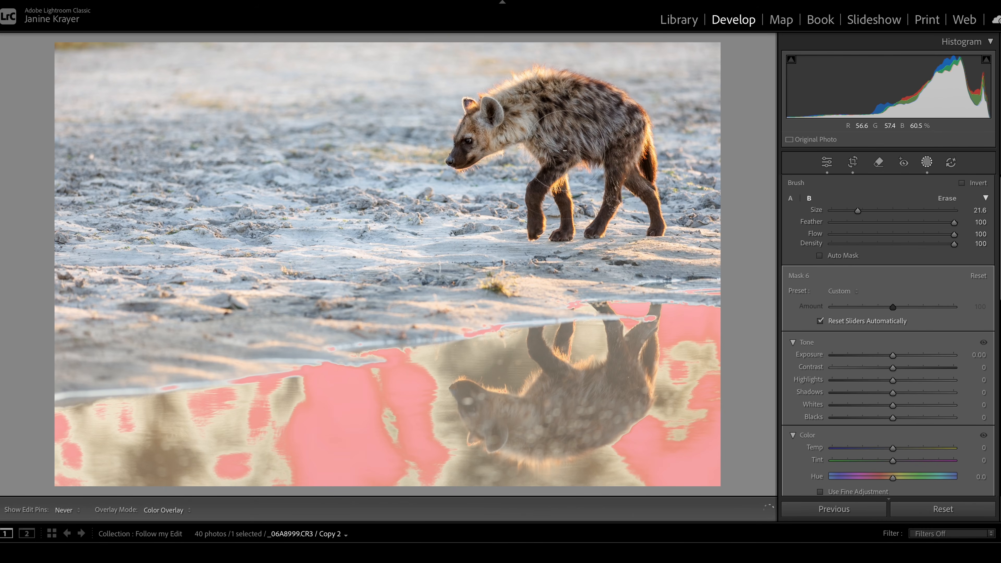
key("h")
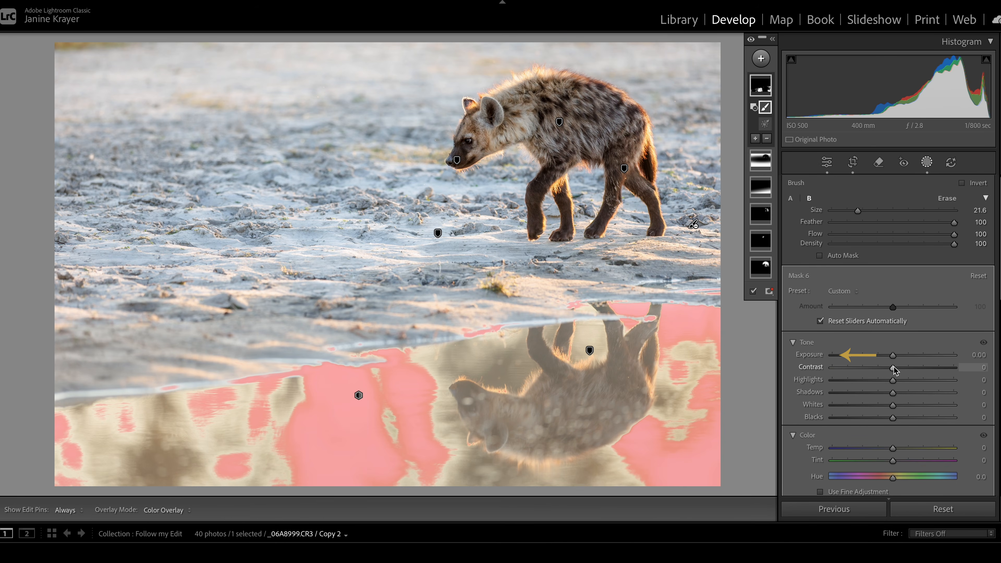
- Set Exposure to −0.58 on the bright water mask and leave masking
left_click_drag(895, 357, 885, 356)
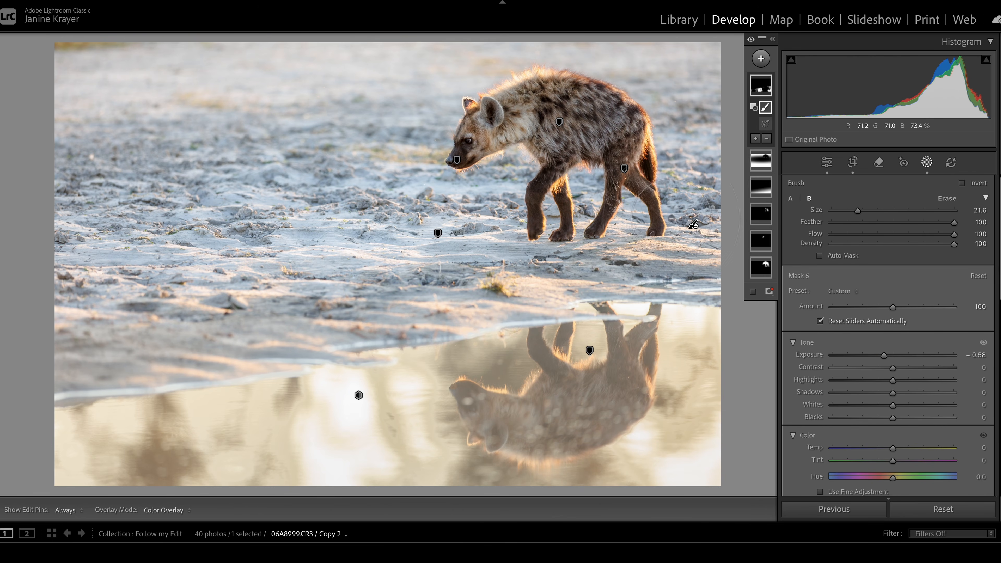
key("Escape")
key("Escape")
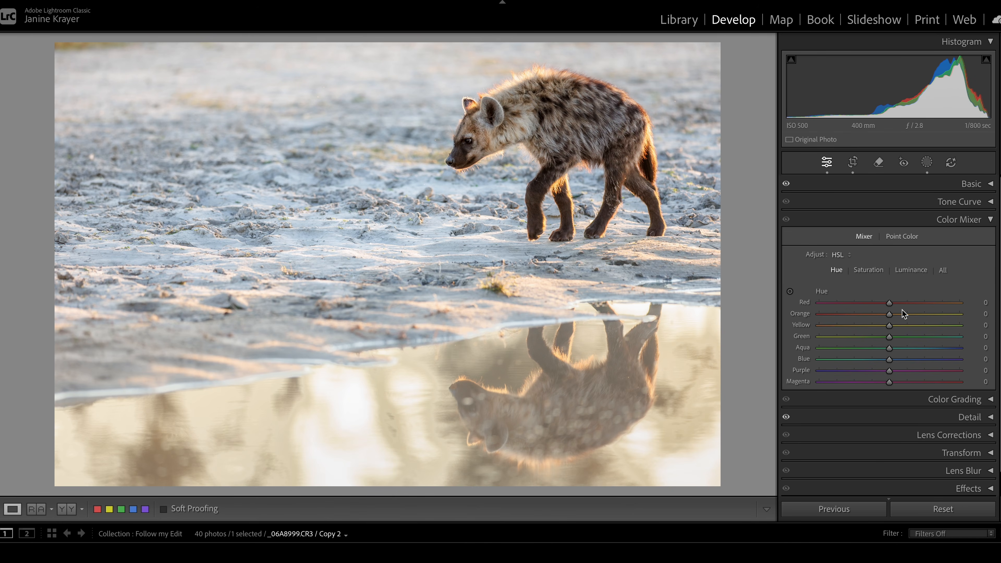
- Try extreme yellow and orange Hue shifts in the Color Mixer, and reset both to 0
left_click_drag(909, 324, 983, 332)
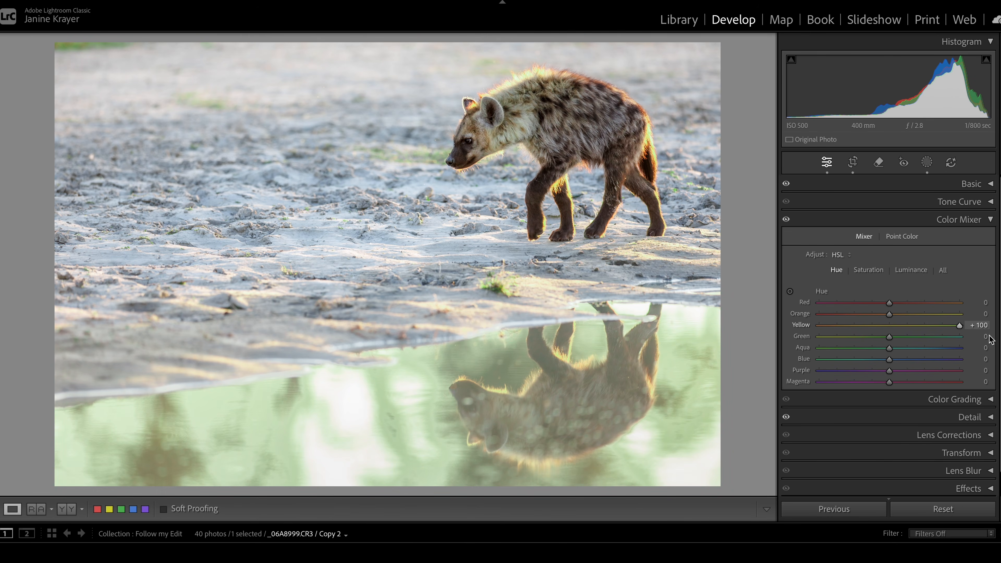
left_click_drag(990, 339, 892, 341)
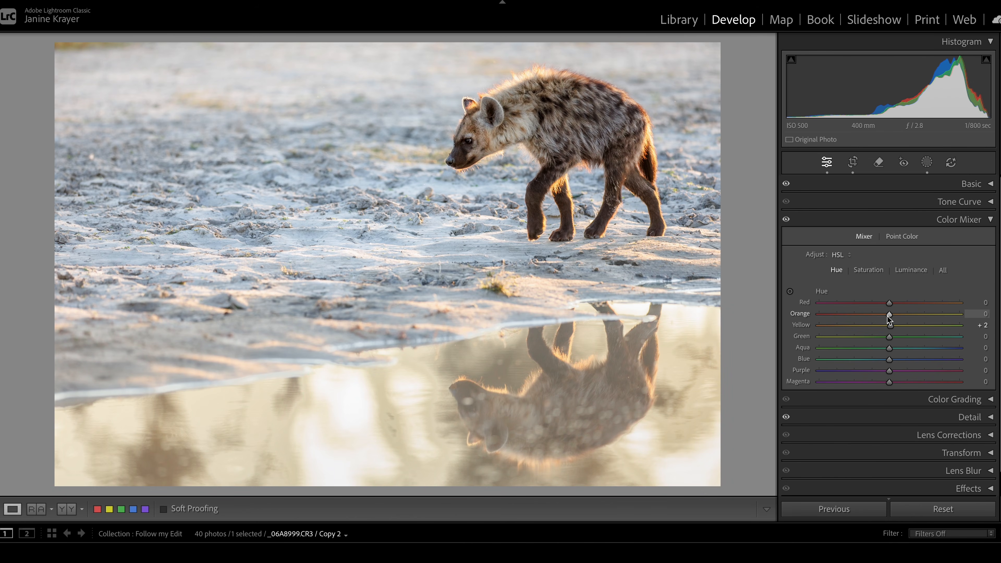
left_click_drag(888, 316, 986, 326)
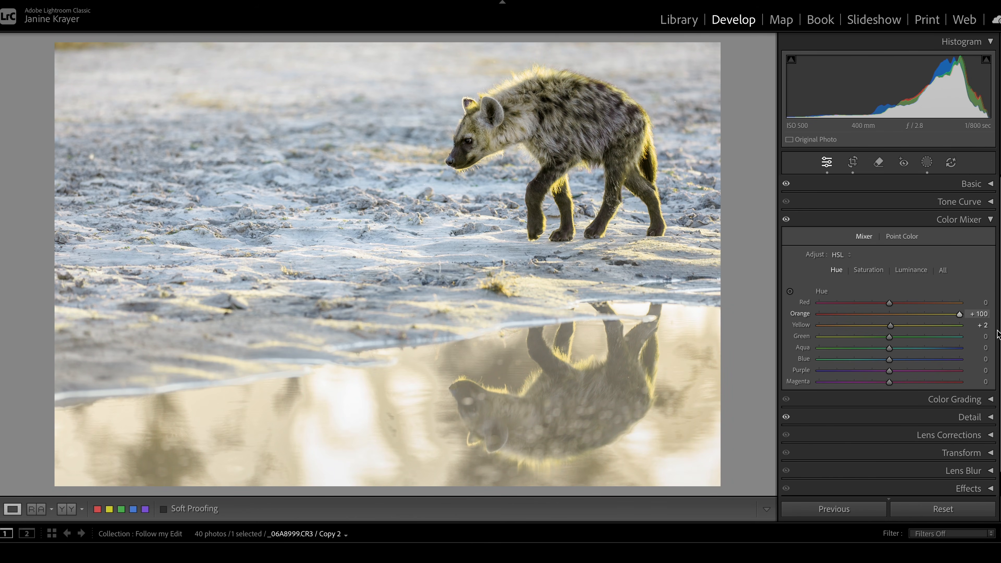
left_click_drag(931, 304, 781, 289)
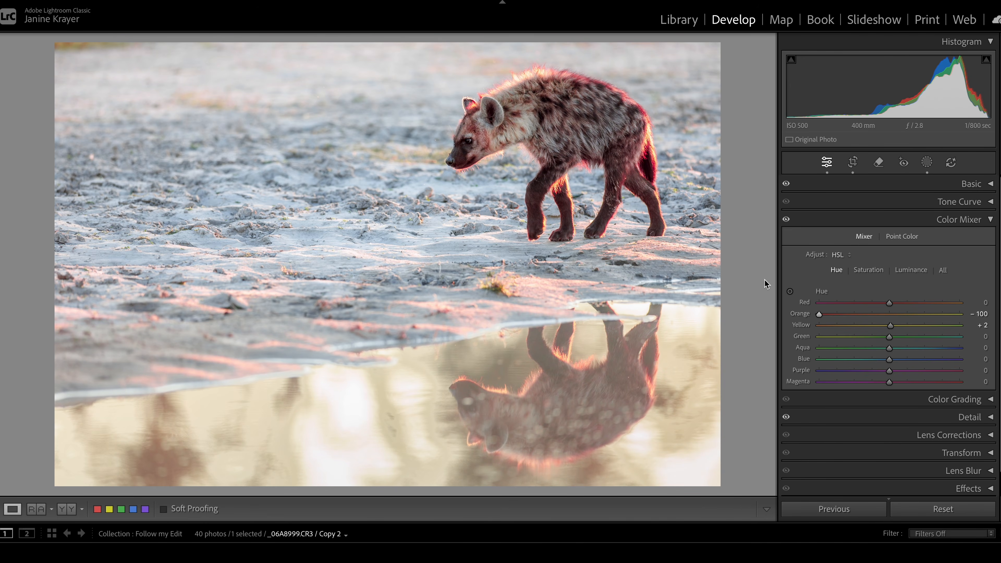
double_click(819, 314)
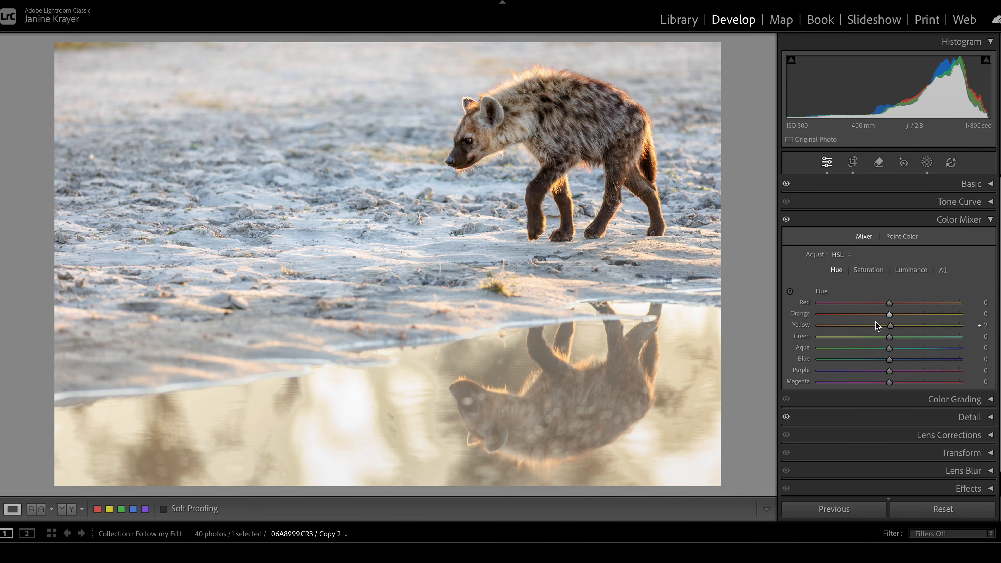
double_click(890, 326)
- Try shifting the hue of the water with the targeted adjustment tool, and undo the shift
left_click(790, 294)
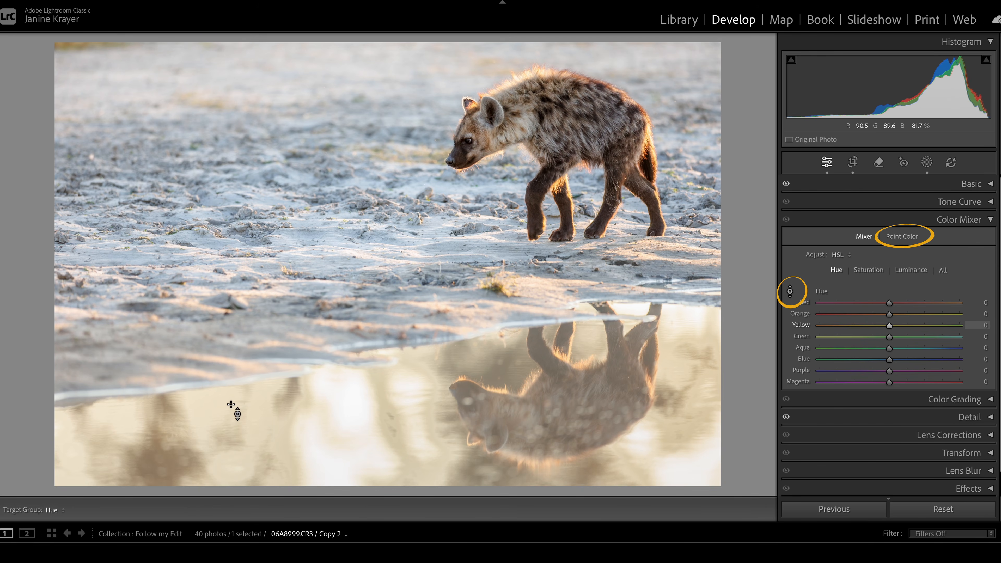
left_click_drag(252, 446, 252, 409)
mouse_move(252, 452)
left_mouse_down()
mouse_move(252, 477)
mouse_move(253, 330)
left_mouse_up()
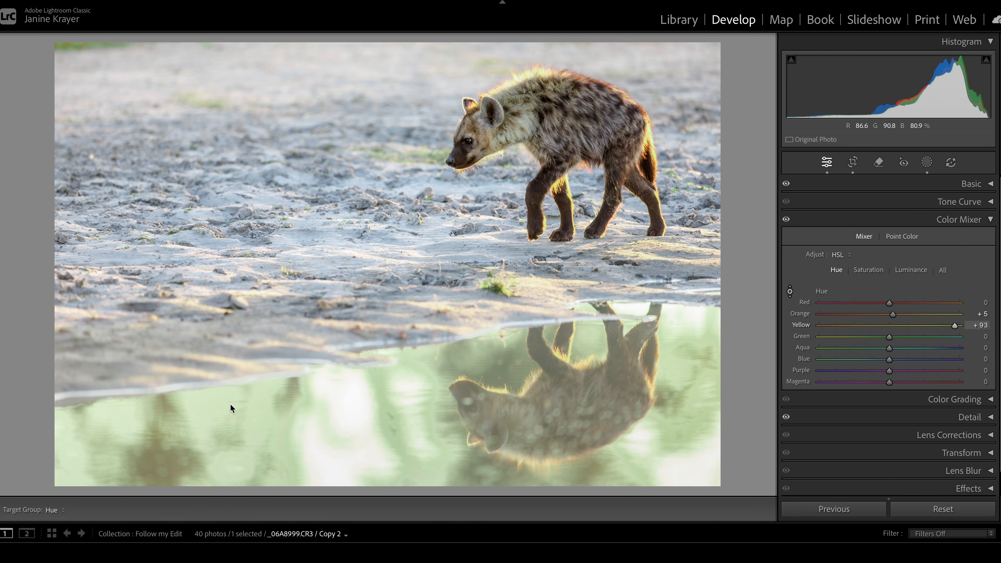
key("ctrl+z")
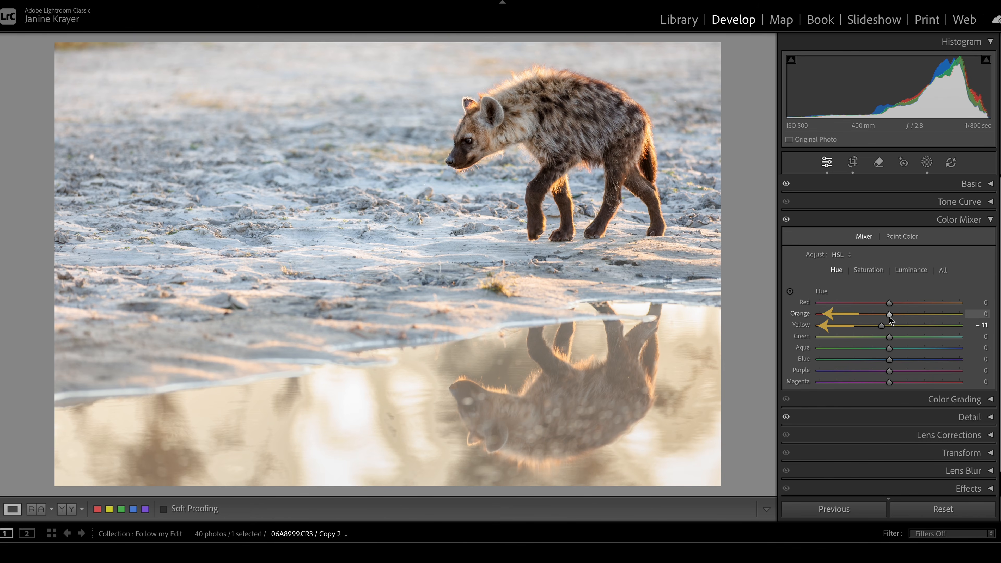
- Set the yellow Hue to −11 and shift the orange Hue slightly toward red
left_click_drag(886, 316, 880, 316)
- Test stronger yellow and red Saturation in the Color Mixer, leaving yellow at 0 and red at −1
left_click(868, 270)
left_click_drag(927, 328, 994, 333)
left_click_drag(909, 326, 890, 326)
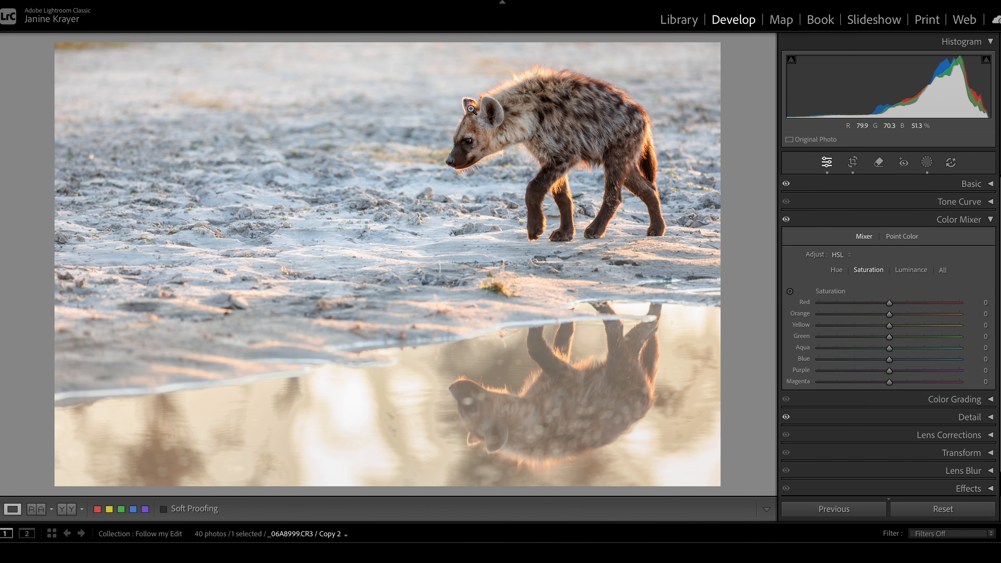
left_click_drag(890, 303, 975, 297)
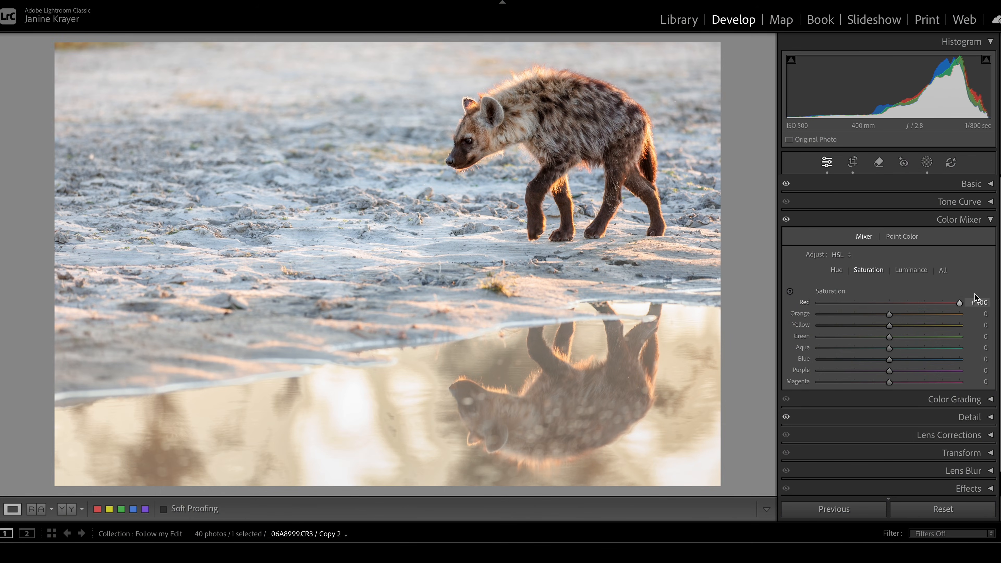
left_click_drag(888, 300, 889, 300)
- Try targeted Saturation of −13 for orange and −9 for yellow on the hyena's far ear, and reset both
left_click(1, 277)
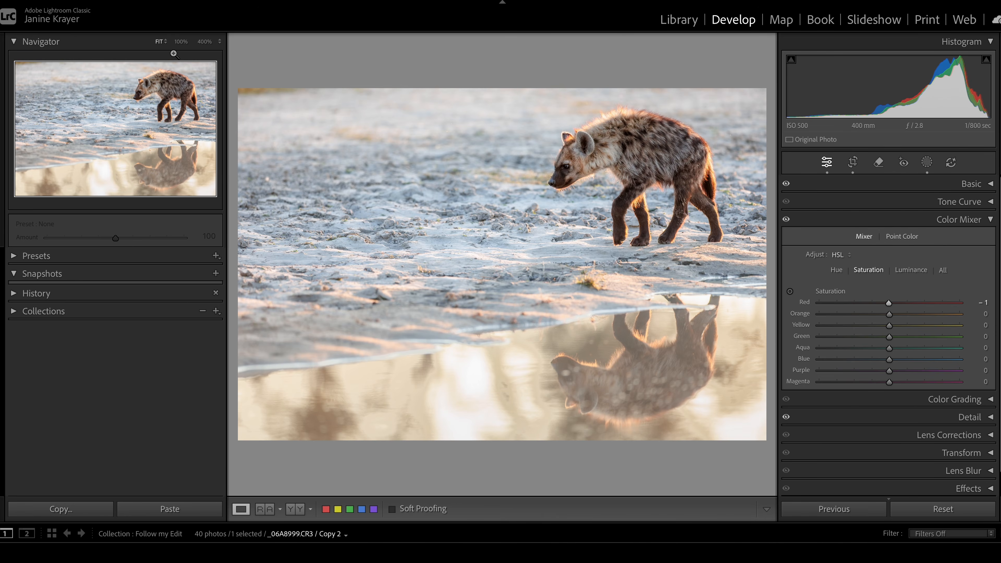
left_click(179, 42)
left_click(790, 291)
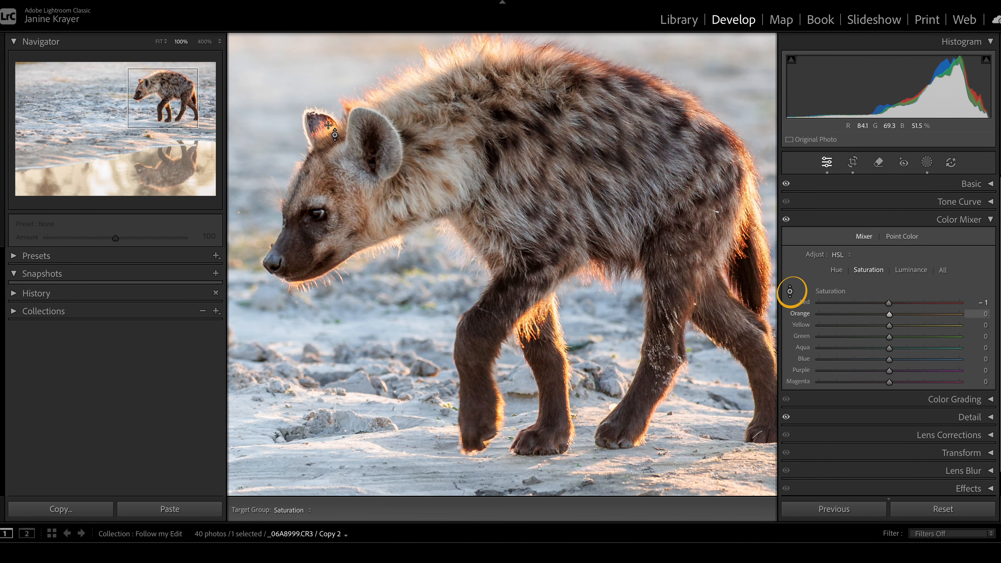
left_click_drag(343, 107, 344, 123)
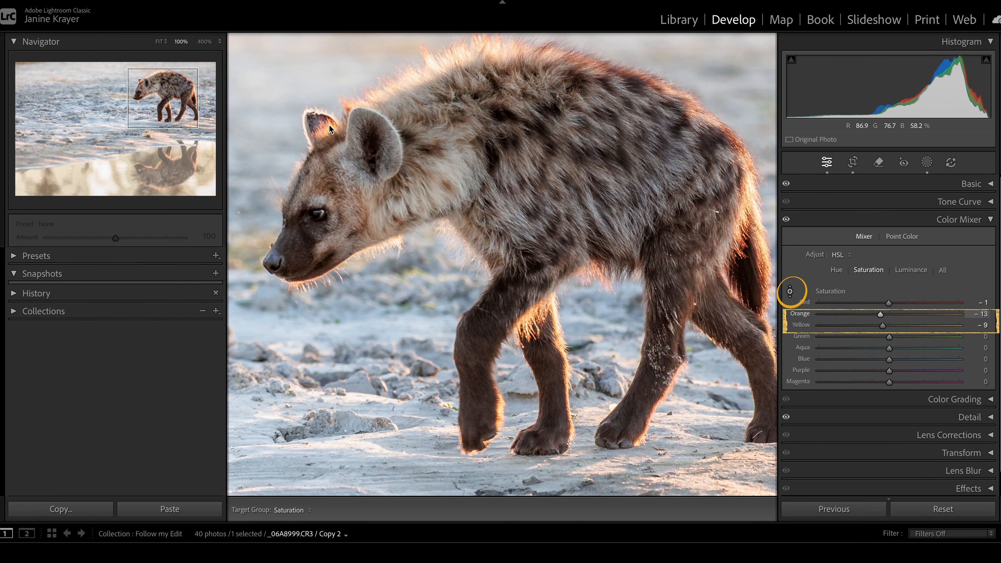
left_click(159, 42)
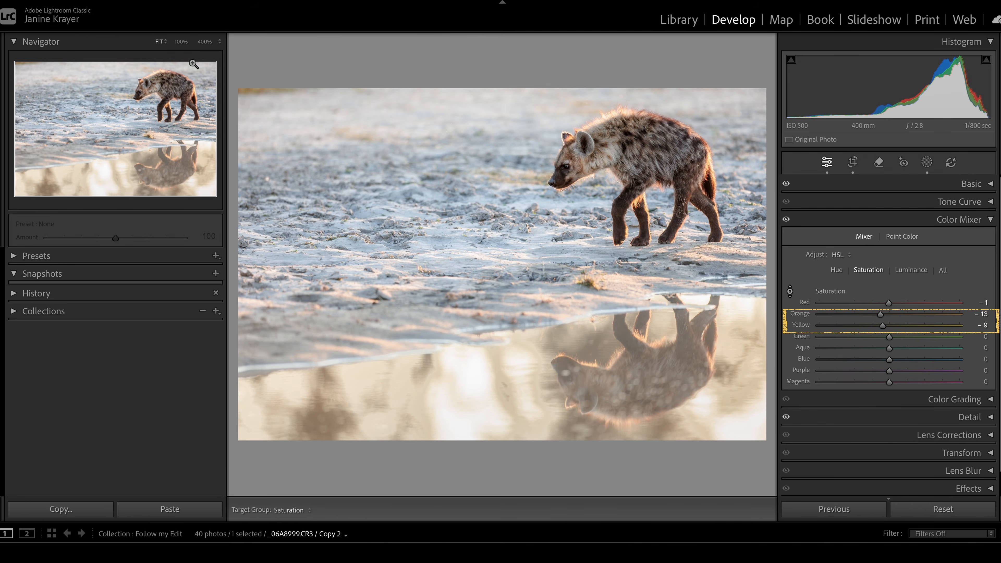
double_click(881, 316)
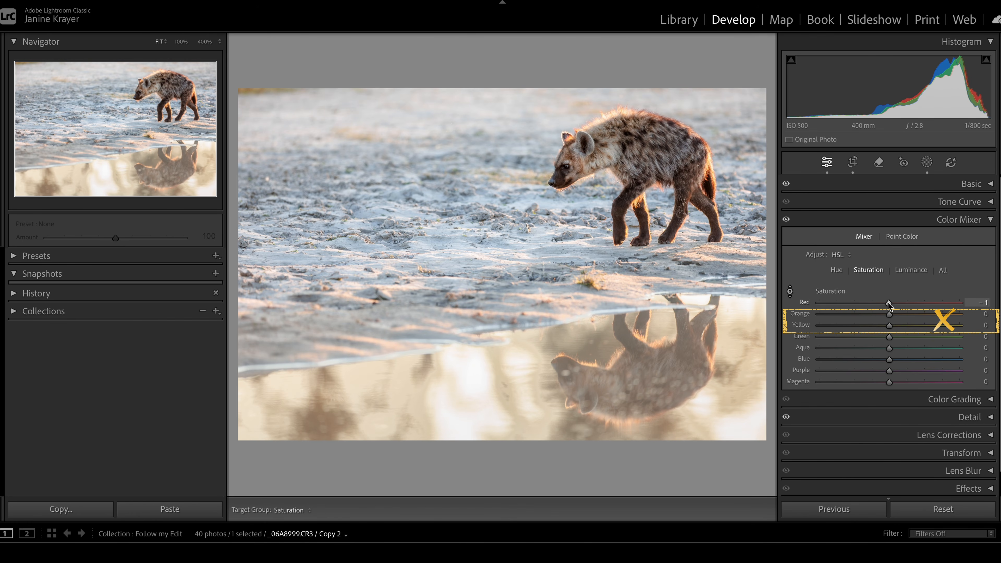
- Paint a new brush mask, Size 4.3 with Auto Mask on, over the orange fringing on the hyena's far ear, back, belly and tail
left_click(927, 162)
left_click(762, 58)
left_click(790, 184)
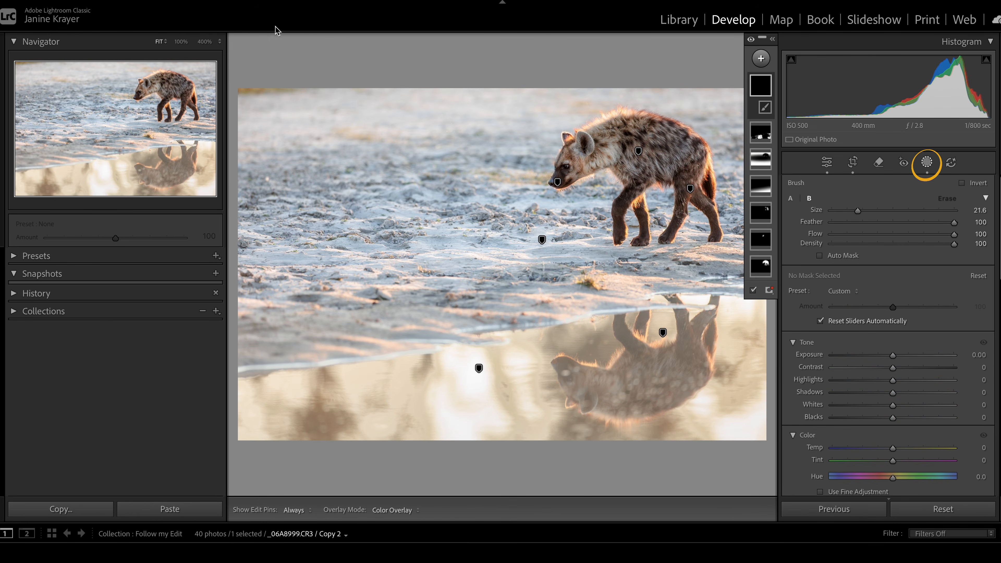
left_click(181, 41)
left_click_drag(858, 210, 837, 211)
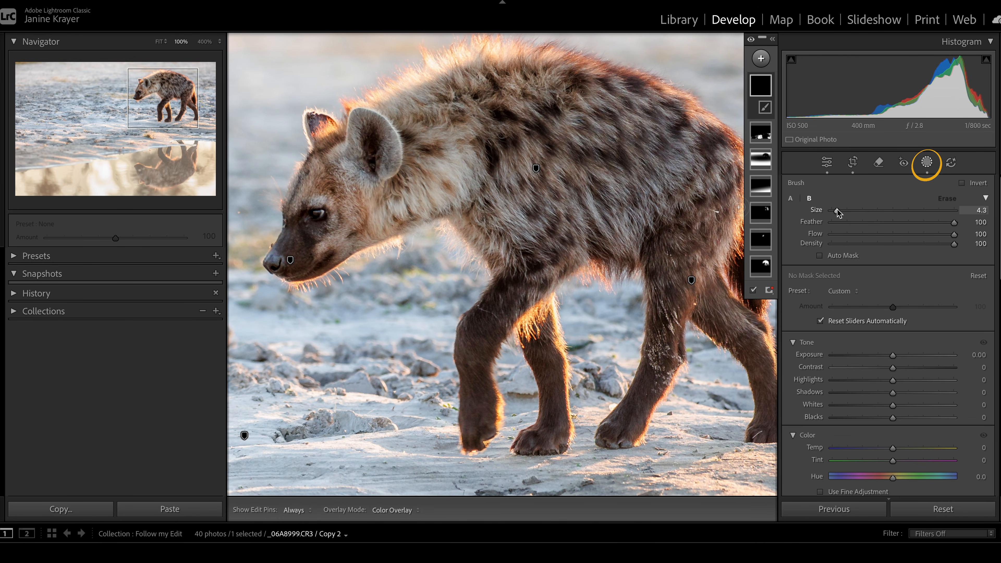
mouse_move(323, 134)
left_mouse_down()
mouse_move(312, 132)
mouse_move(333, 123)
mouse_move(315, 133)
left_mouse_up()
left_click_drag(583, 61, 691, 109)
key("a")
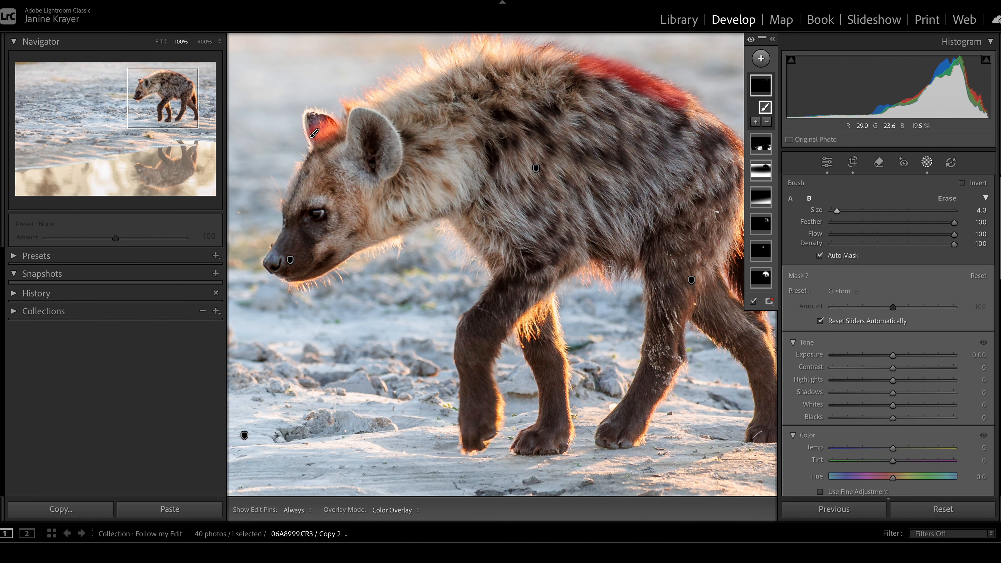
key("h")
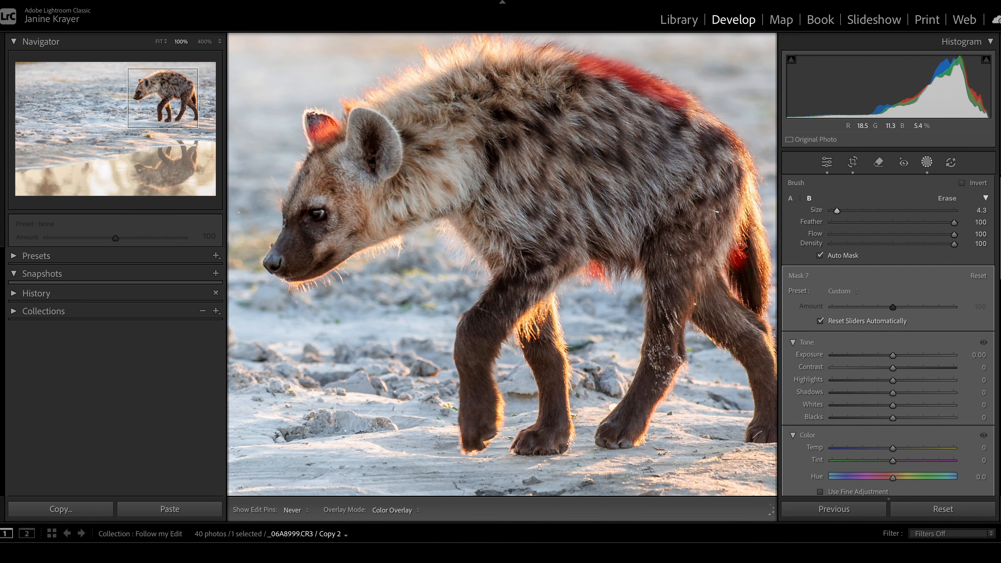
key("h")
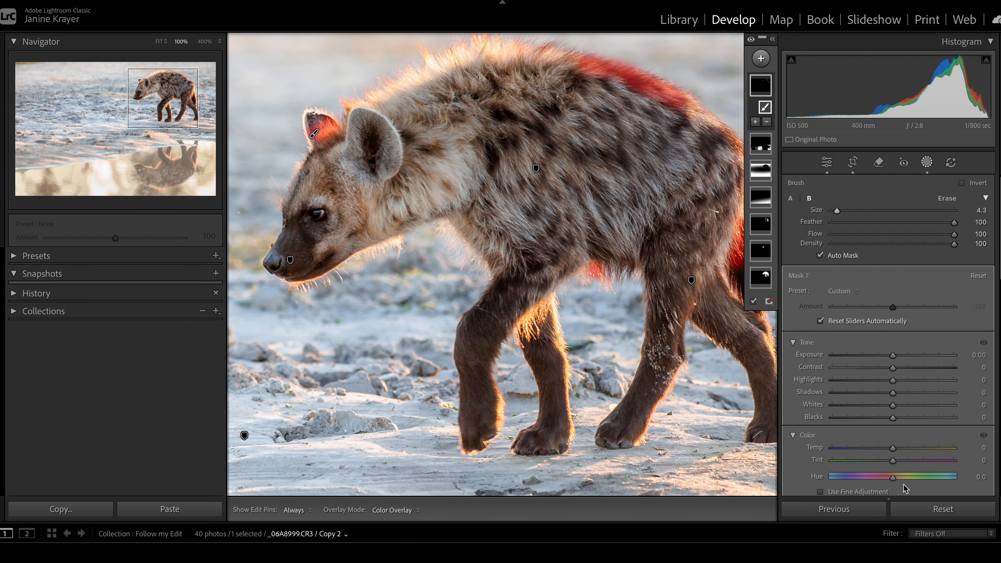
- Lower Saturation to about −10 on the fringing mask, leave masking and return to the full photo
scroll(903, 391, "down", 3)
left_click_drag(893, 413, 893, 415)
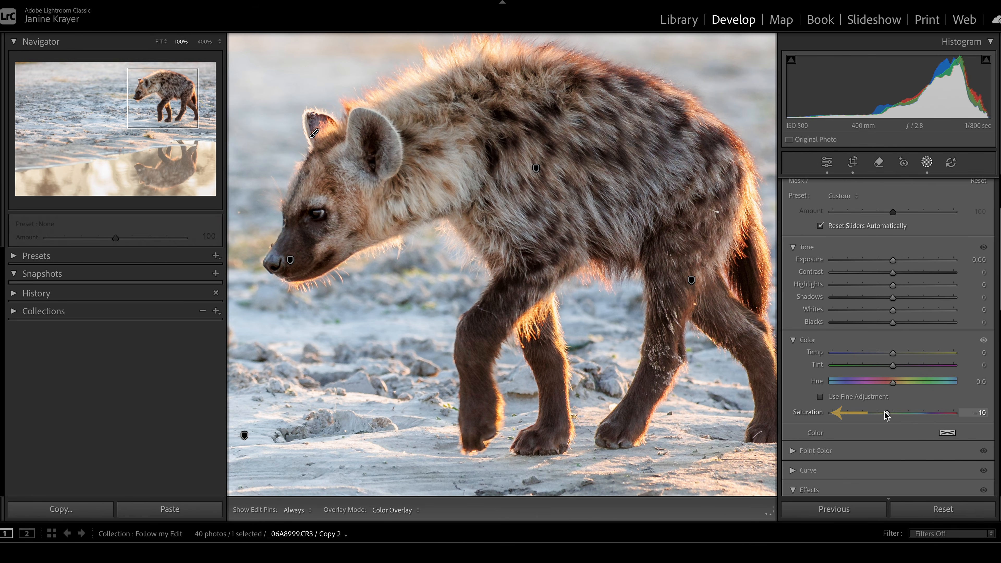
left_click_drag(885, 413, 885, 413)
key("shift+w")
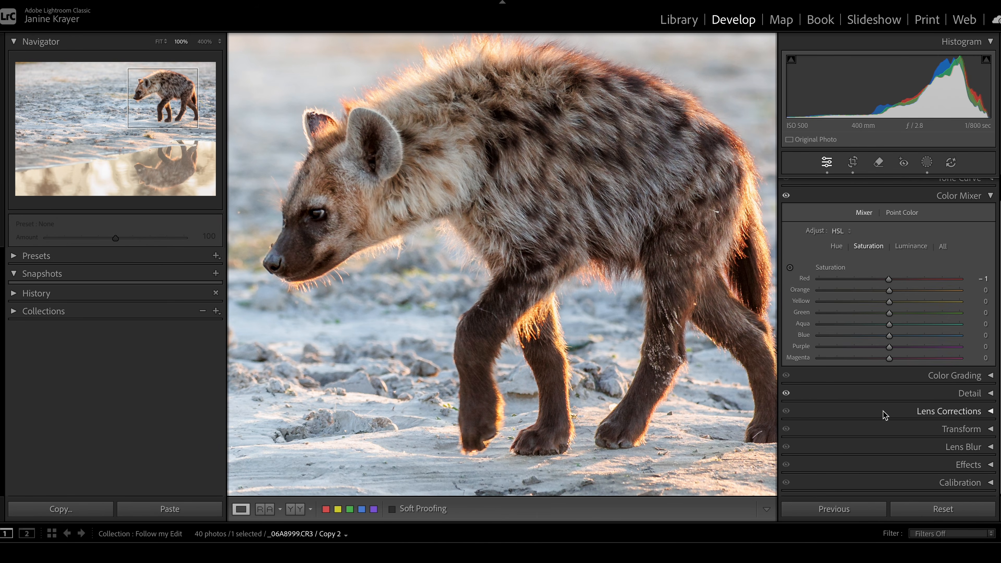
left_click(653, 382)
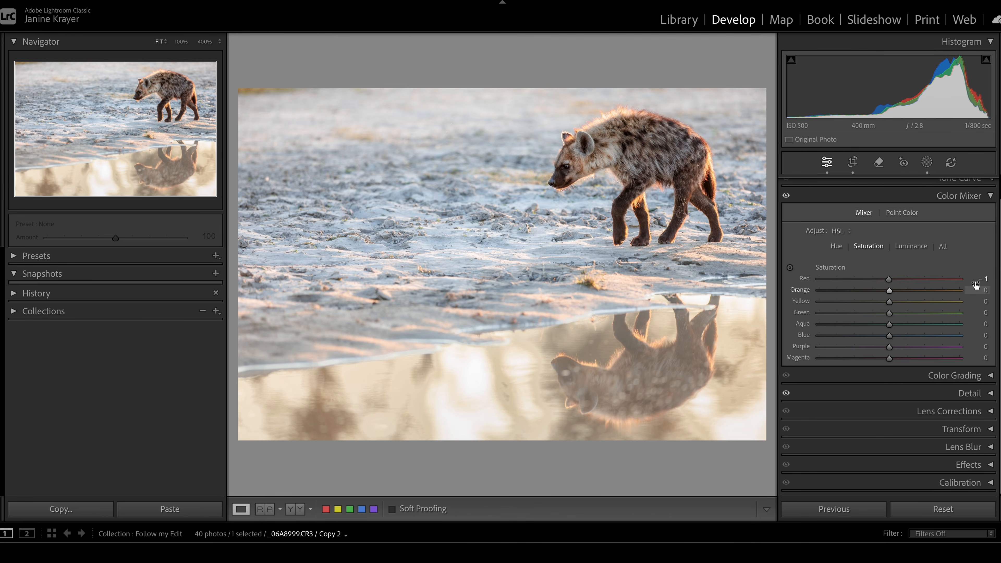
- Set Vibrance to +22 and Saturation to −12 in the photo's basic adjustments
scroll(975, 286, "up", 2)
left_click(983, 183)
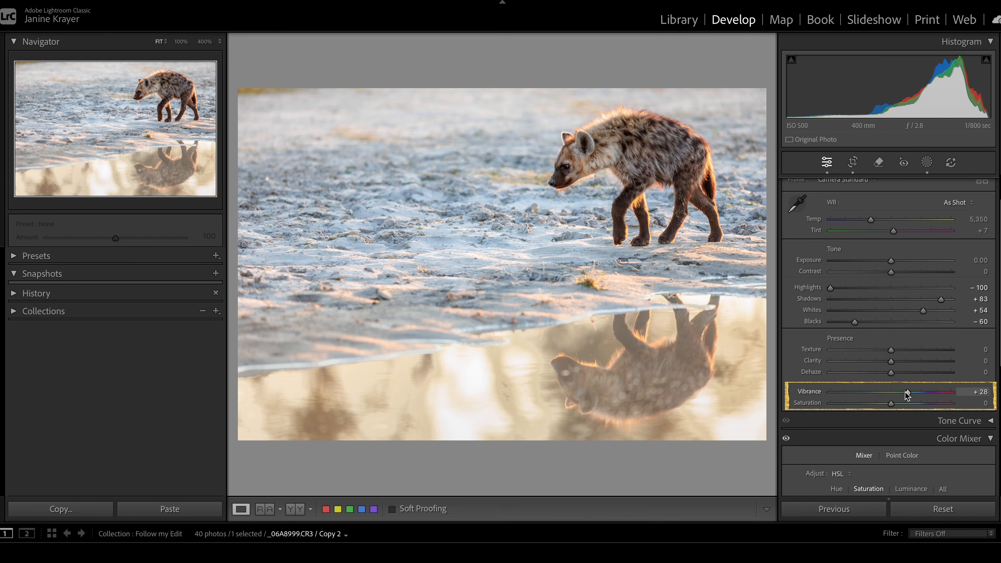
left_click_drag(883, 410, 880, 411)
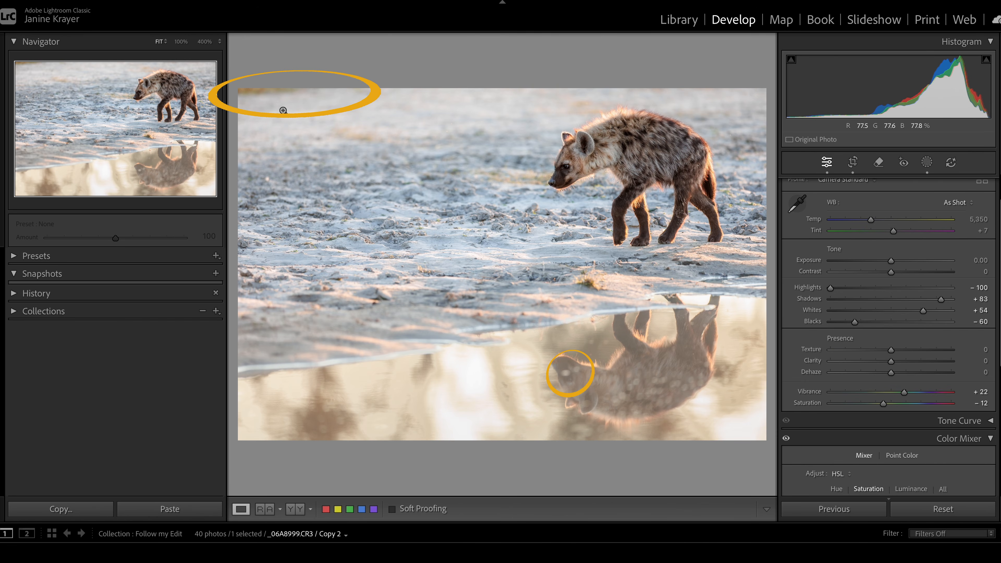
- Remove the brown distraction along the photo's upper-left edge with the generative AI Remove tool at Size 13
left_click(879, 162)
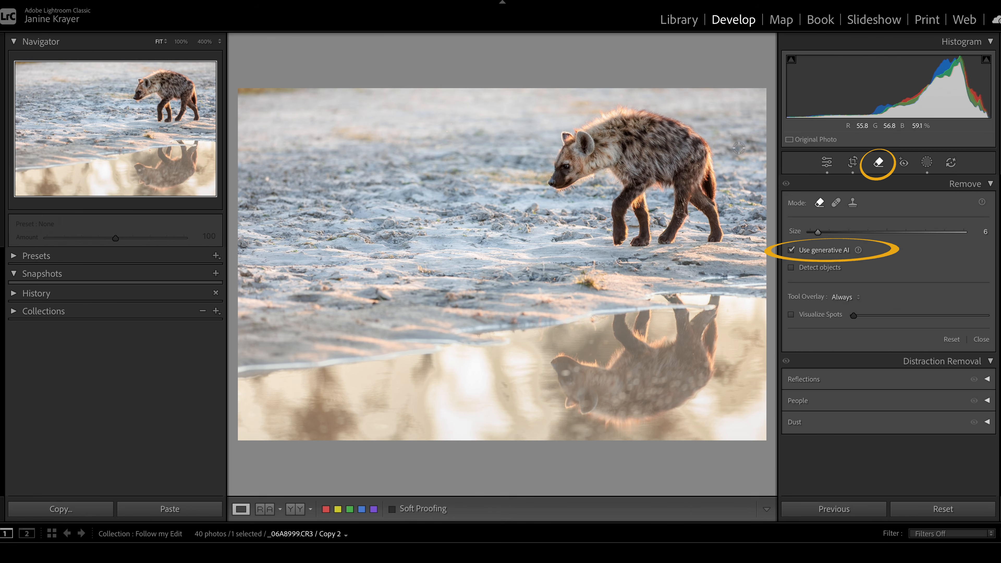
left_click(829, 232)
mouse_move(302, 97)
left_mouse_down()
mouse_move(321, 95)
mouse_move(231, 90)
left_mouse_up()
key("Return")
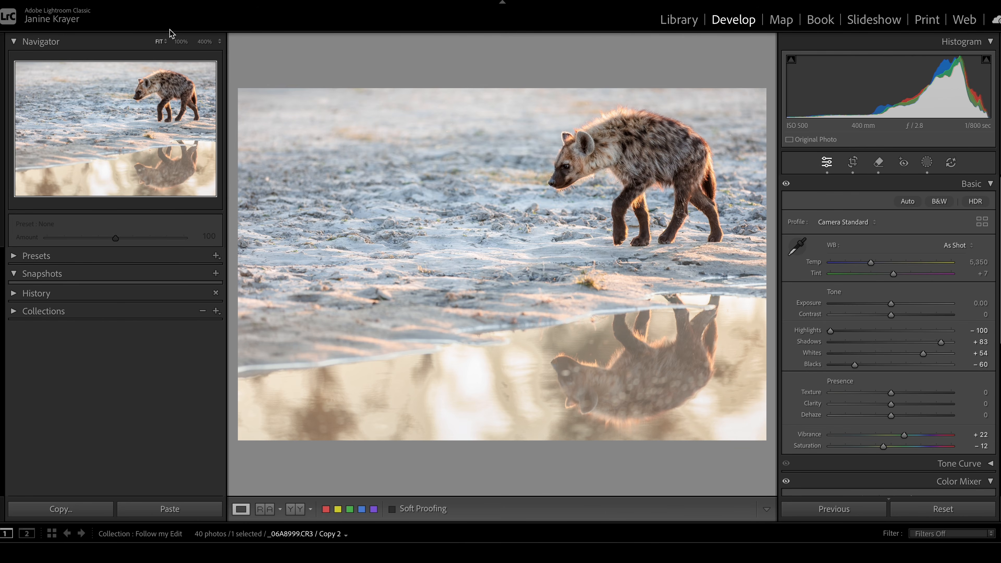
- Remove the two light spots on the head of the hyena's reflection with the generative AI Remove tool at Size 21
left_click(205, 41)
left_click(149, 152)
left_click_drag(149, 152, 145, 169)
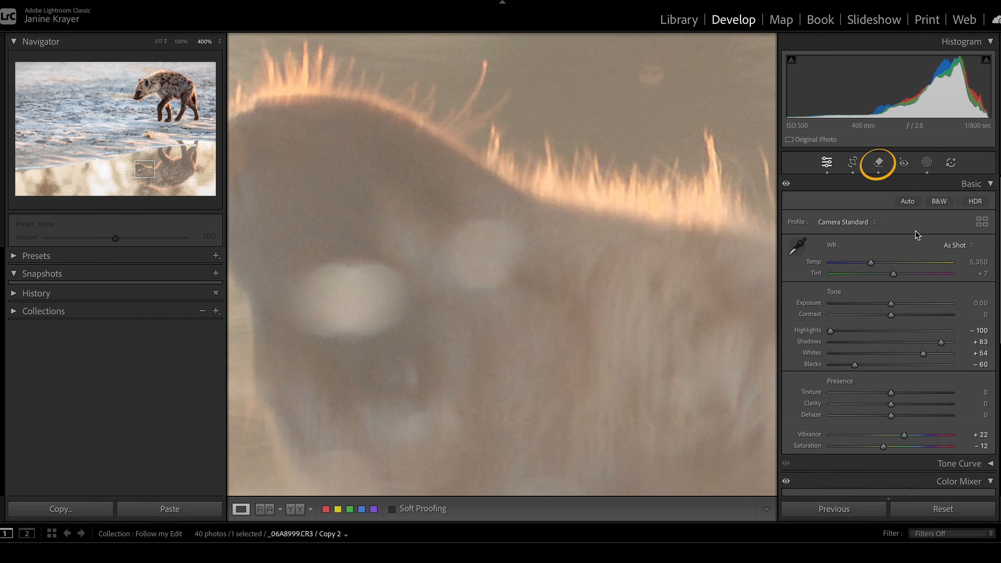
left_click(883, 163)
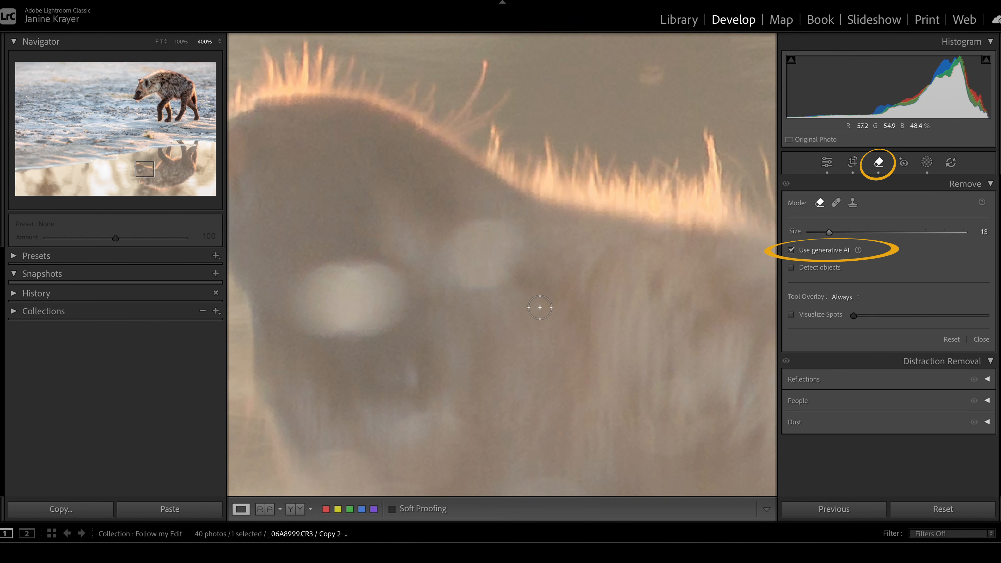
left_click_drag(829, 231, 842, 231)
mouse_move(367, 322)
left_mouse_down()
mouse_move(395, 291)
mouse_move(380, 269)
mouse_move(326, 265)
mouse_move(294, 296)
mouse_move(304, 332)
mouse_move(345, 335)
mouse_move(412, 308)
left_mouse_up()
mouse_move(496, 284)
left_mouse_down()
mouse_move(458, 281)
mouse_move(477, 237)
mouse_move(509, 241)
mouse_move(499, 286)
mouse_move(482, 263)
left_mouse_up()
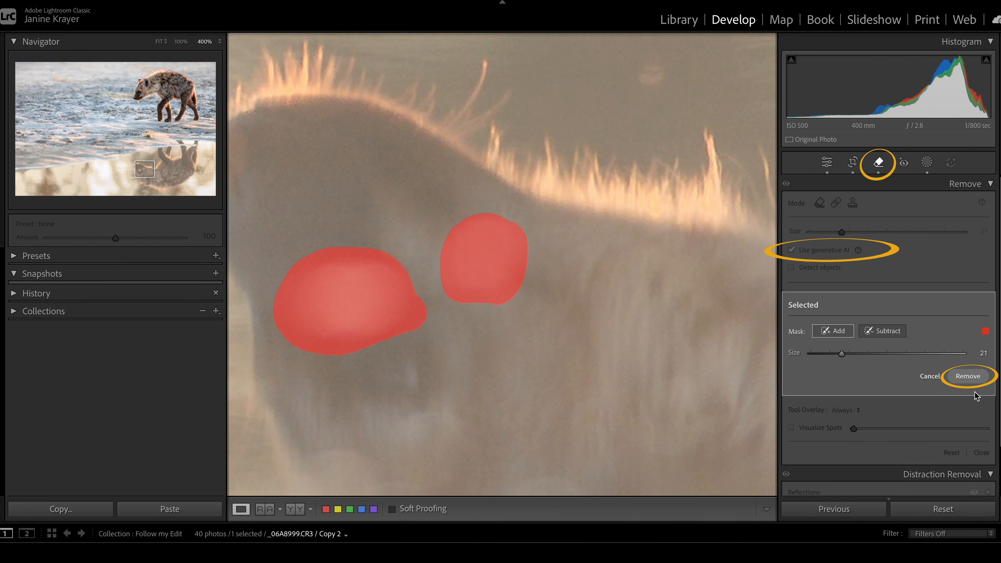
left_click(970, 378)
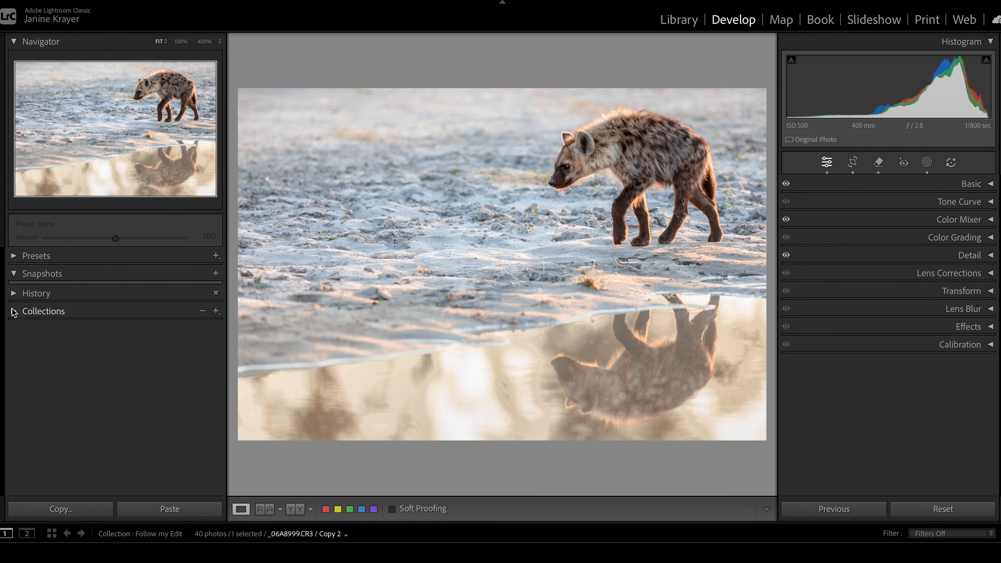
- Expand the photo's edit history and send the photo to Topaz Sharpen AI
left_click(15, 299)
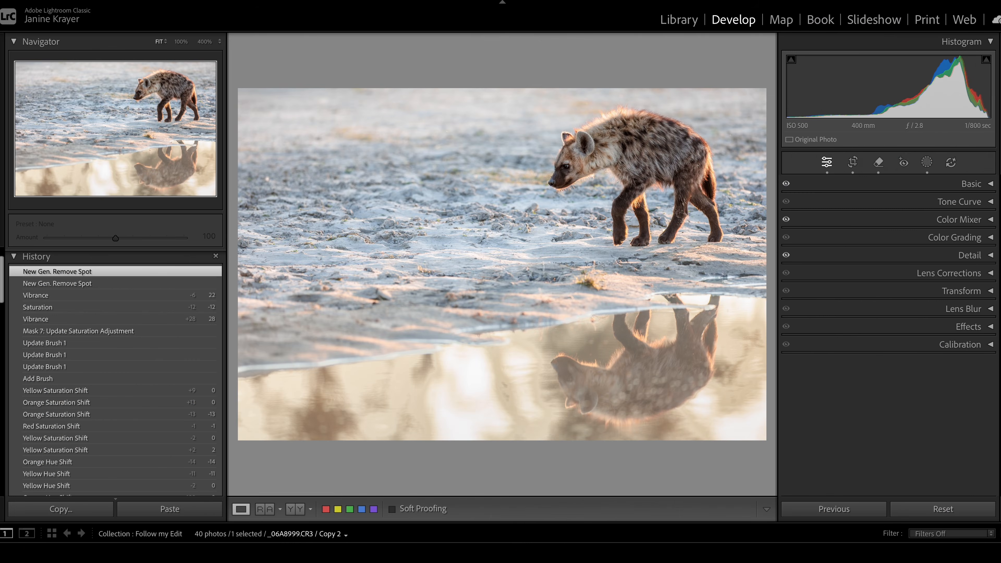
right_click(474, 206)
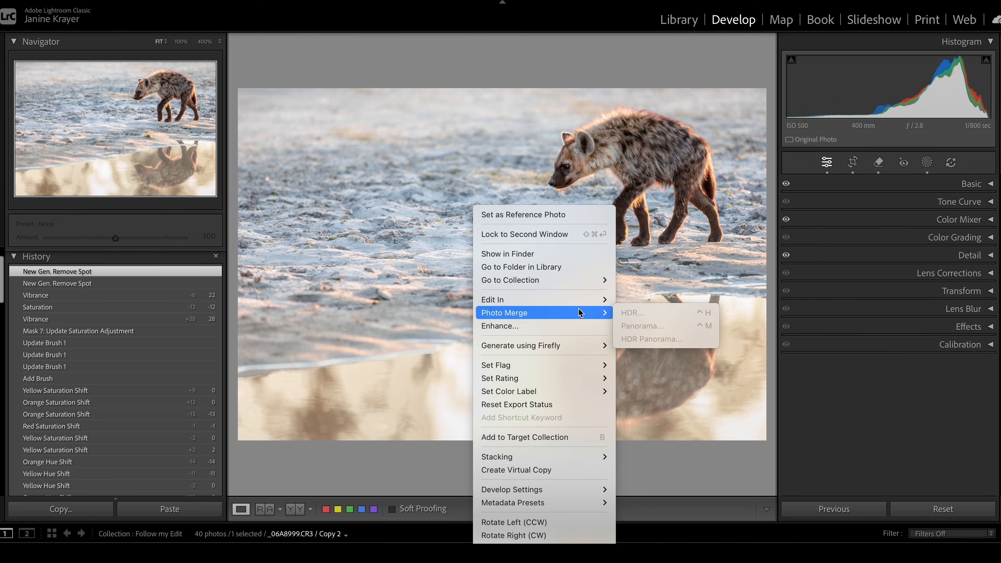
mouse_move(579, 301)
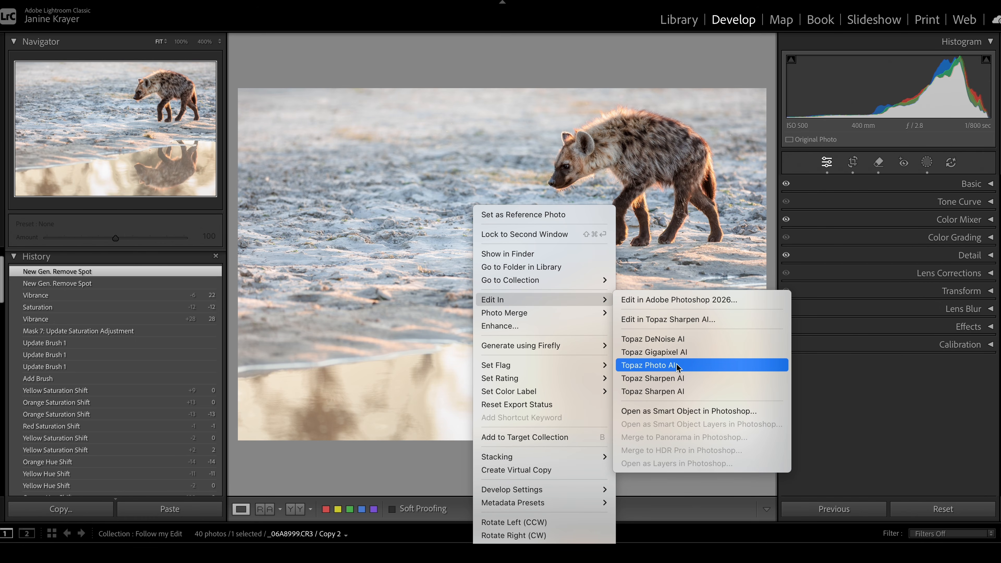
left_click(681, 378)
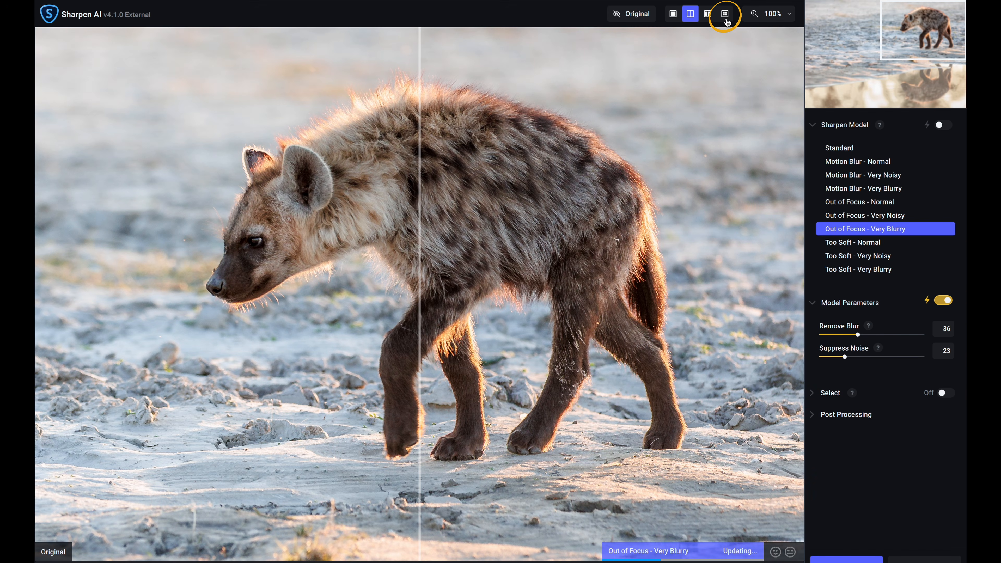
- Compare the Motion Blur, Out of Focus, Too Soft and Standard sharpen models on the hyena's head and front legs
left_click(726, 15)
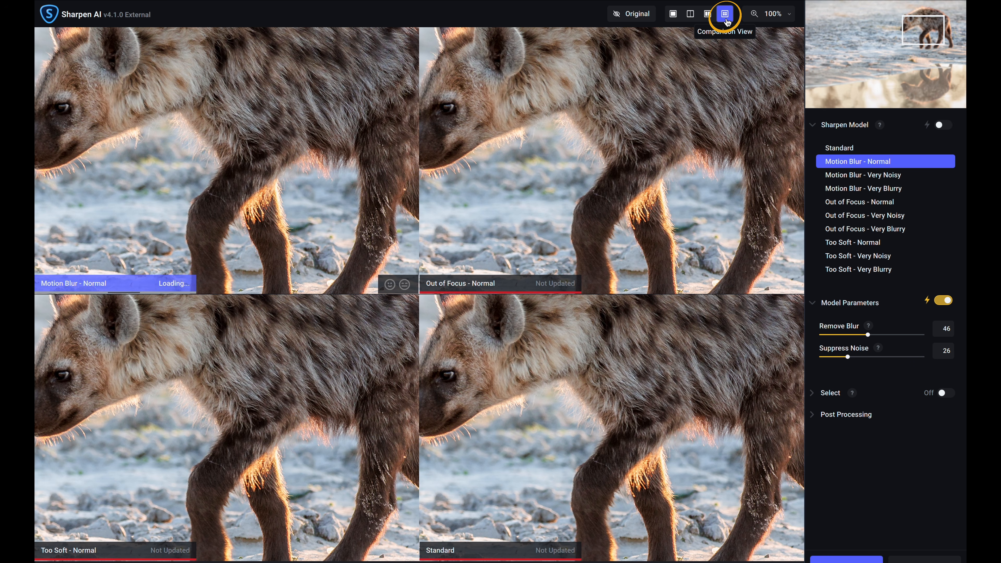
left_click_drag(606, 166, 738, 215)
left_click(894, 162)
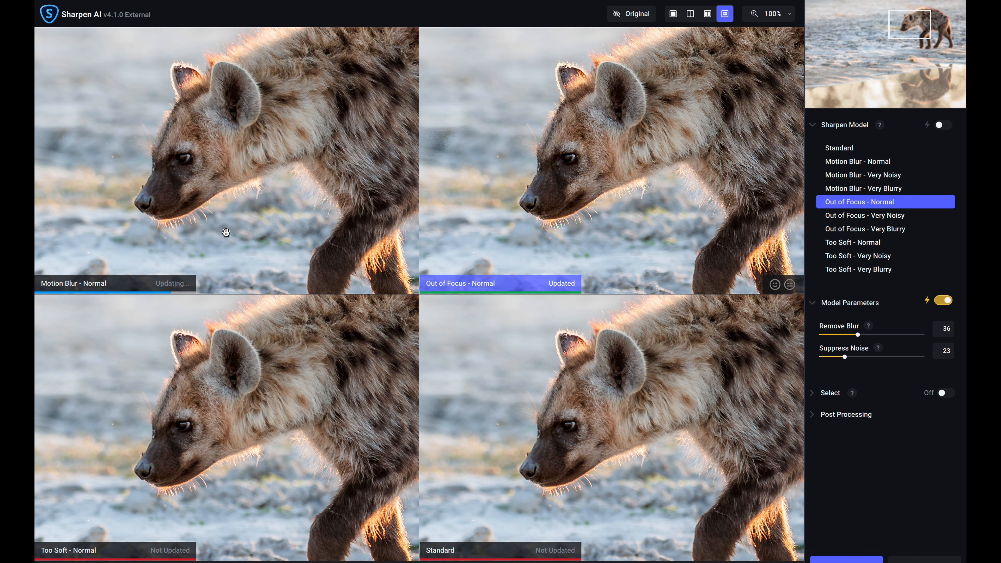
left_click(638, 155)
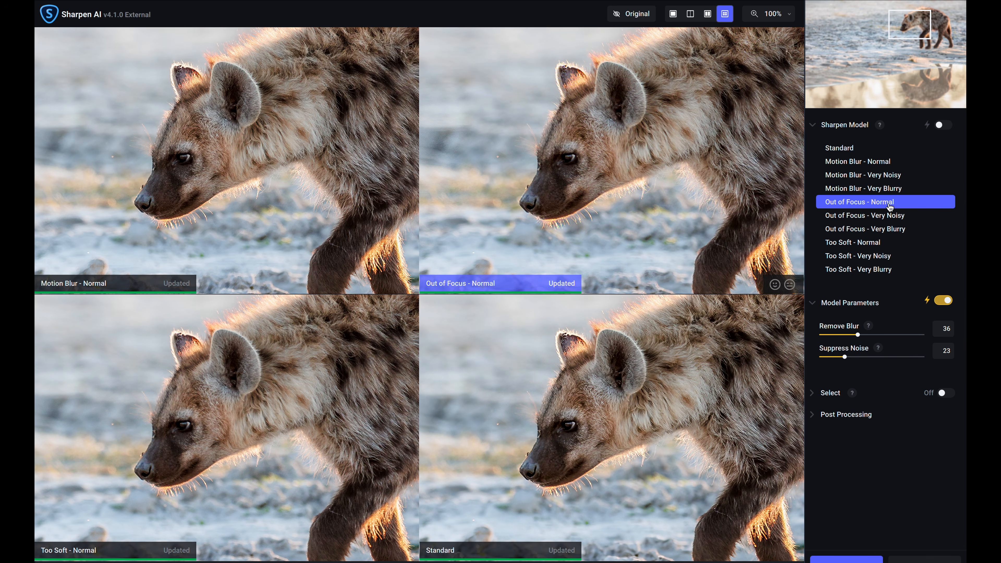
left_click(280, 390)
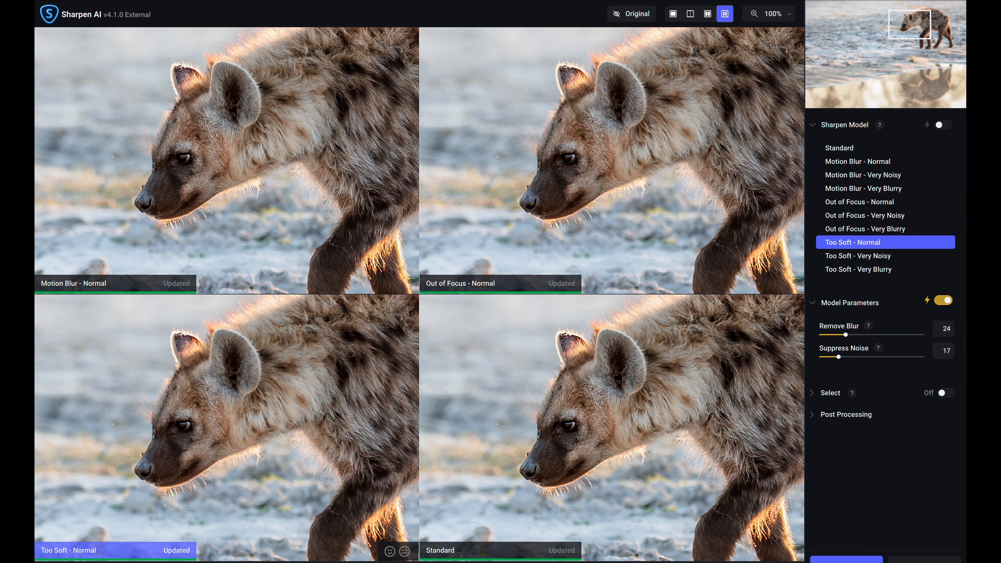
left_click(493, 496)
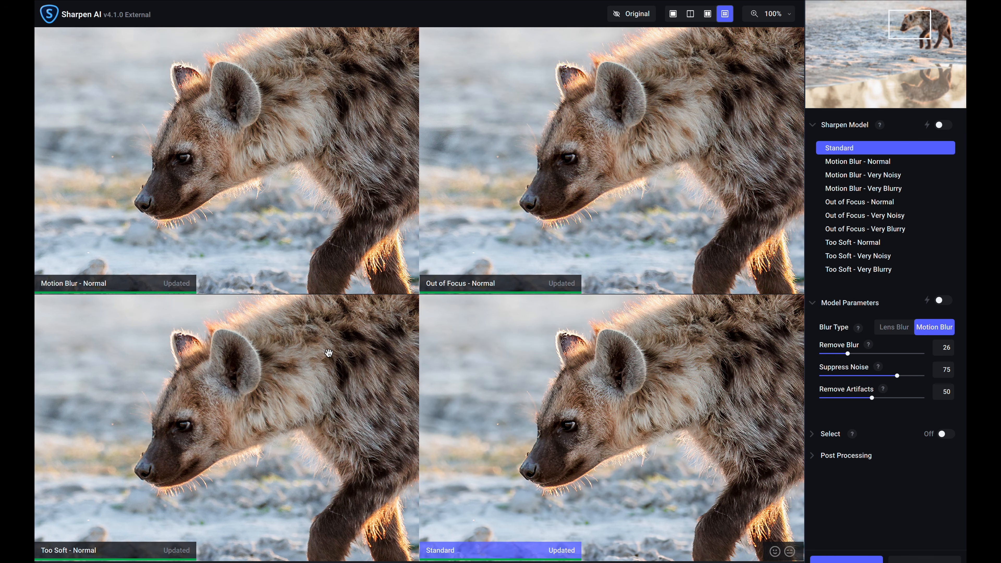
left_click_drag(357, 235, 335, 50)
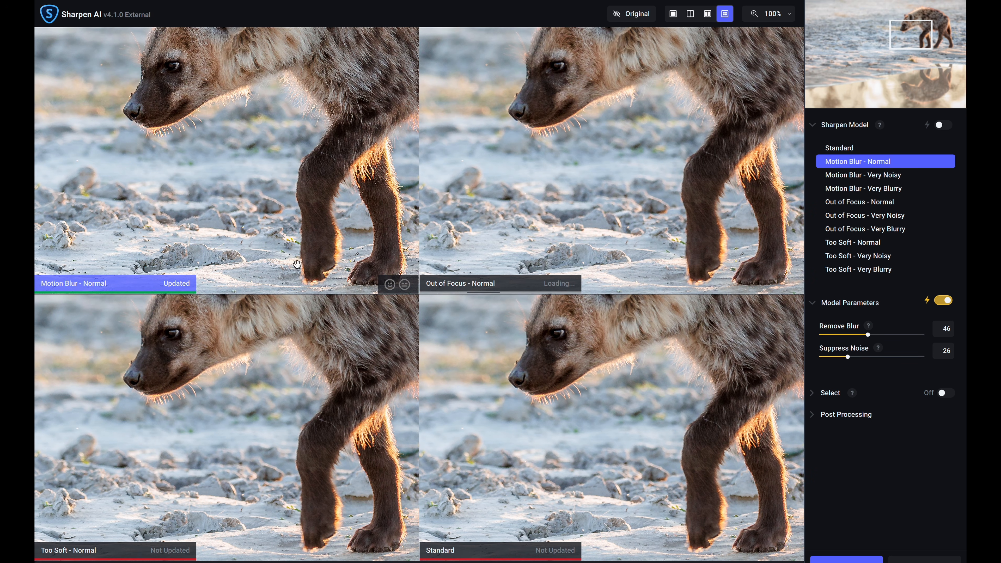
left_click_drag(312, 142, 311, 247)
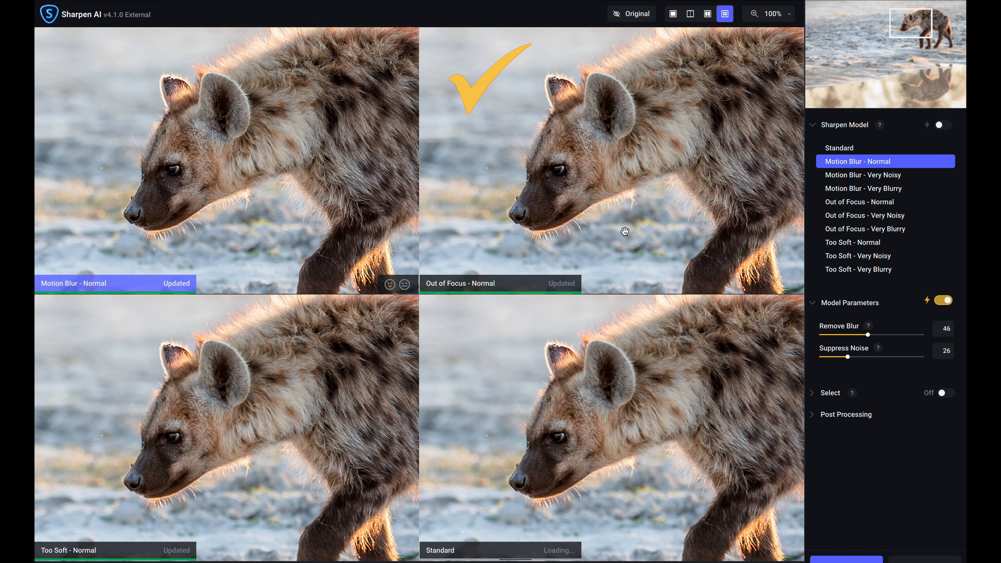
- Choose the Out of Focus - Normal sharpen model and compare its result with the original in split view
left_click(865, 203)
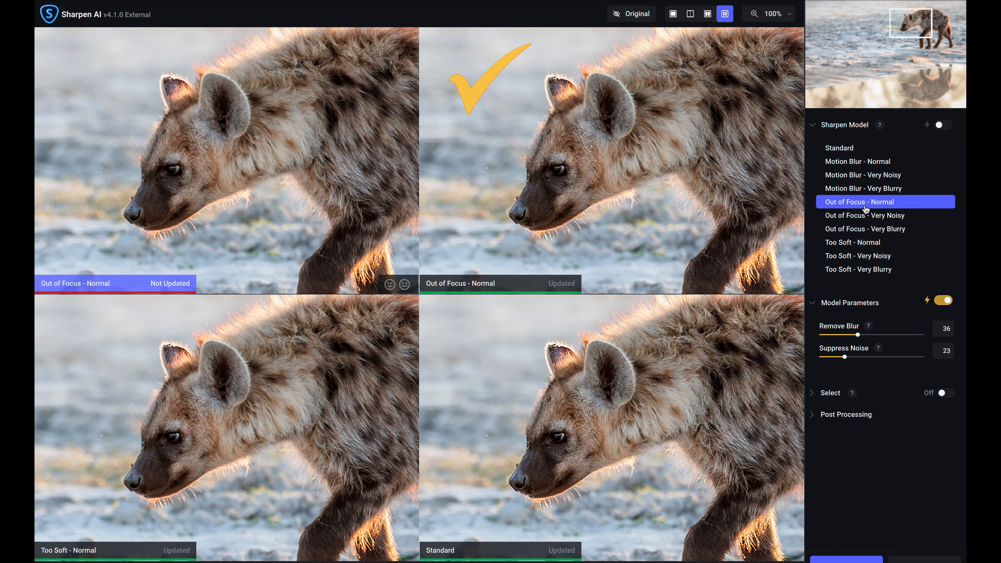
left_click(692, 16)
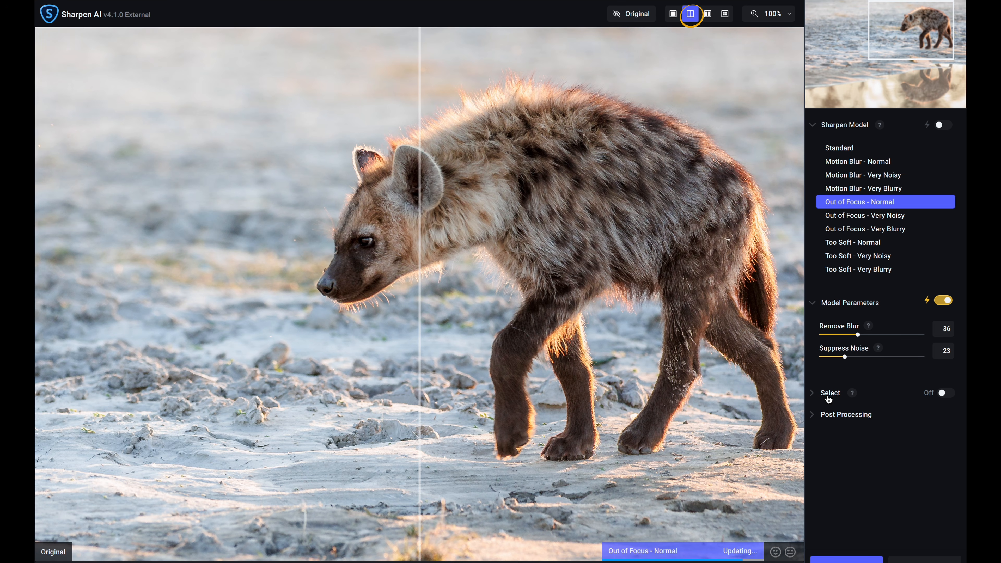
left_click_drag(420, 294, 272, 294)
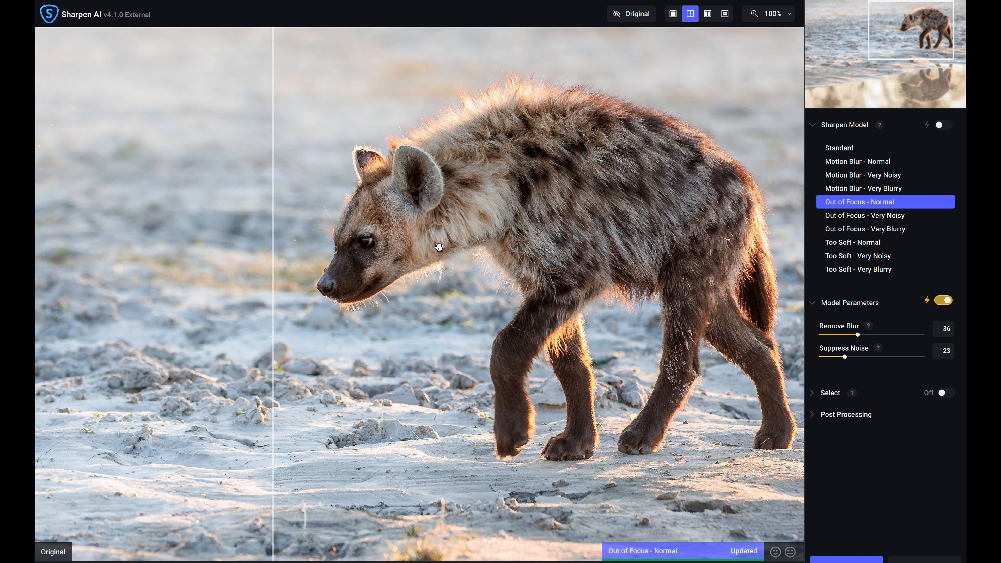
- Turn on the automatic subject selection and subtract the hyena's body and legs from the mask, keeping only the head
left_click(875, 391)
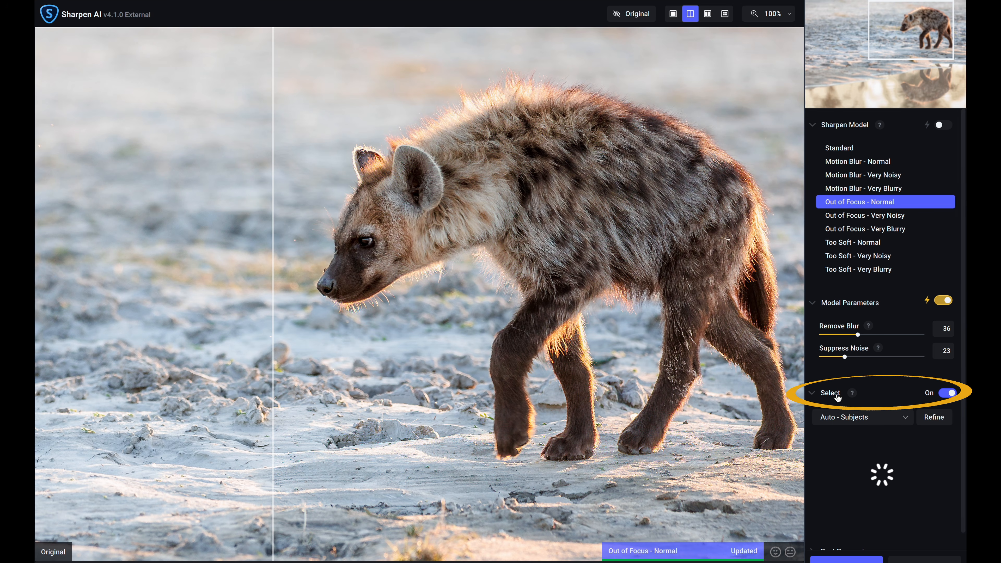
left_click(944, 423)
mouse_move(741, 453)
left_mouse_down()
mouse_move(727, 369)
mouse_move(626, 280)
mouse_move(720, 206)
mouse_move(498, 111)
mouse_move(530, 357)
mouse_move(543, 217)
mouse_move(501, 136)
mouse_move(514, 114)
left_mouse_up()
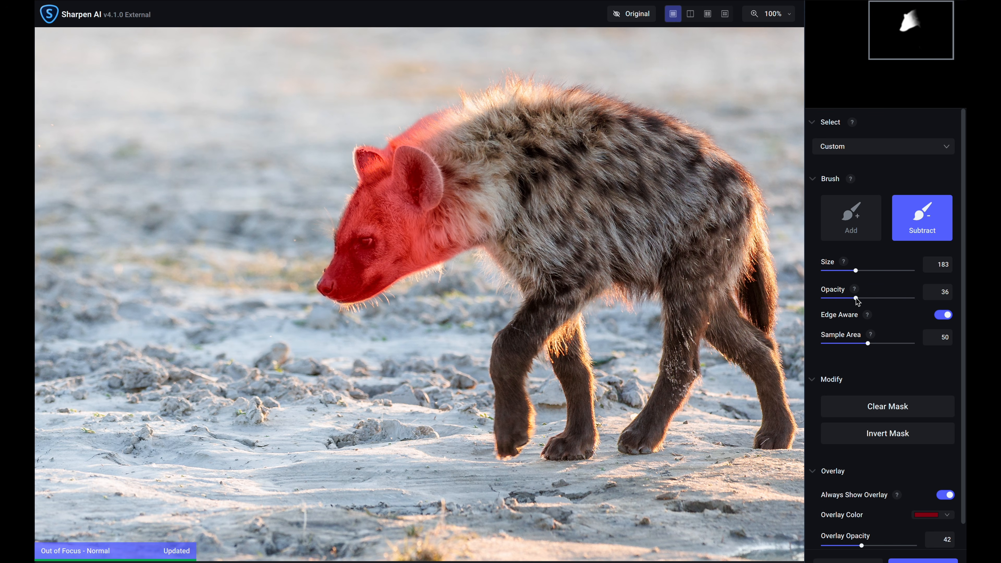
- Weaken the mask on the hyena's face, ear and neck with a Size 50 Subtract brush at Opacity 36 and 54, and update the selection
left_click_drag(856, 271, 833, 272)
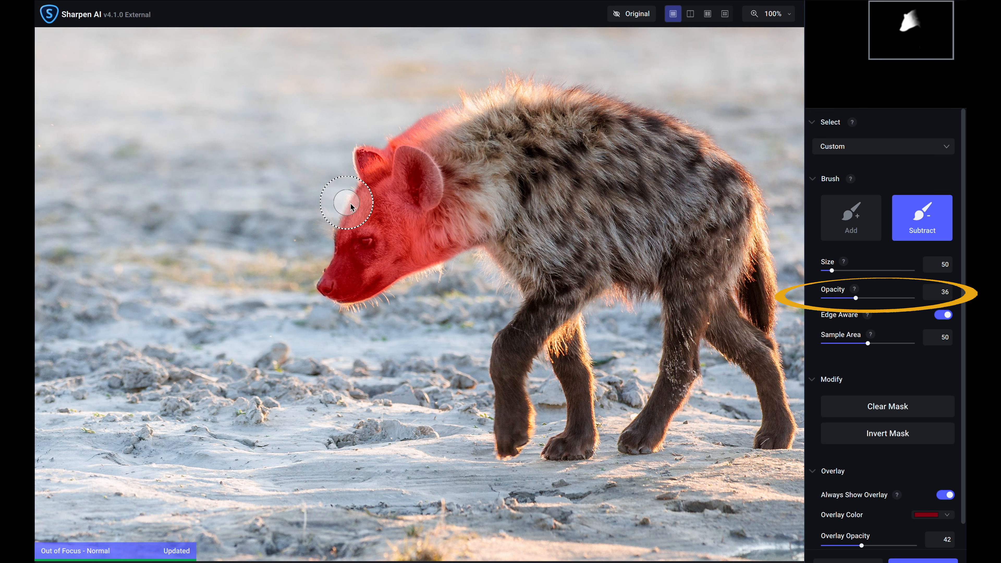
mouse_move(364, 218)
left_mouse_down()
mouse_move(380, 212)
mouse_move(394, 240)
mouse_move(416, 217)
mouse_move(412, 166)
mouse_move(413, 213)
mouse_move(425, 224)
left_mouse_up()
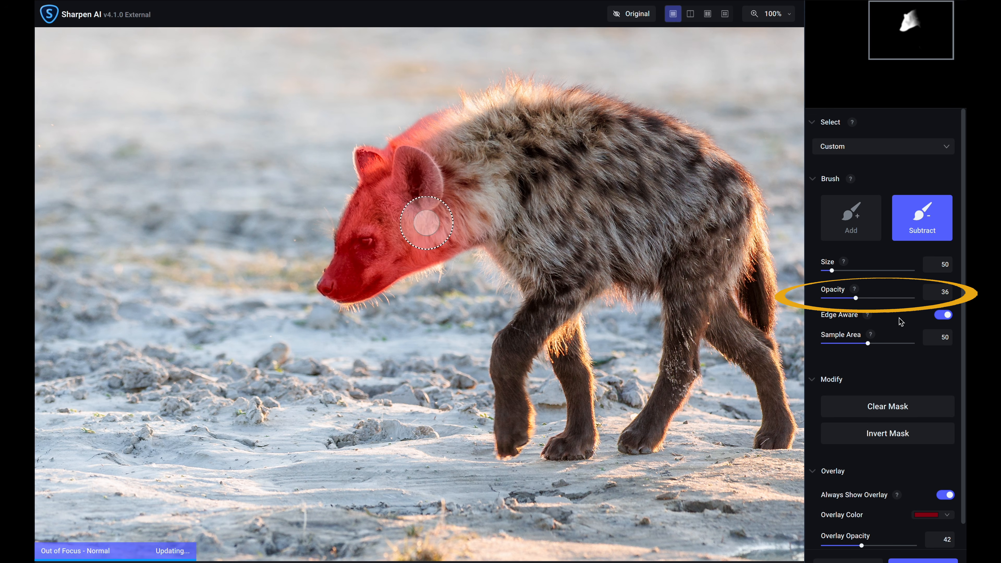
left_click(871, 299)
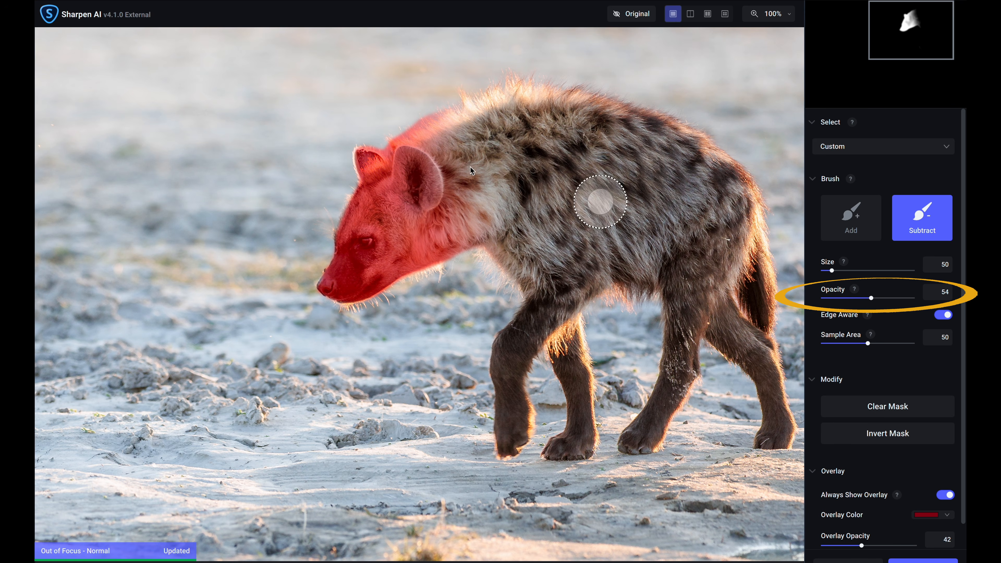
mouse_move(379, 197)
left_mouse_down()
mouse_move(407, 245)
mouse_move(422, 202)
mouse_move(415, 158)
mouse_move(439, 185)
mouse_move(403, 161)
mouse_move(380, 178)
mouse_move(370, 165)
mouse_move(389, 183)
left_mouse_up()
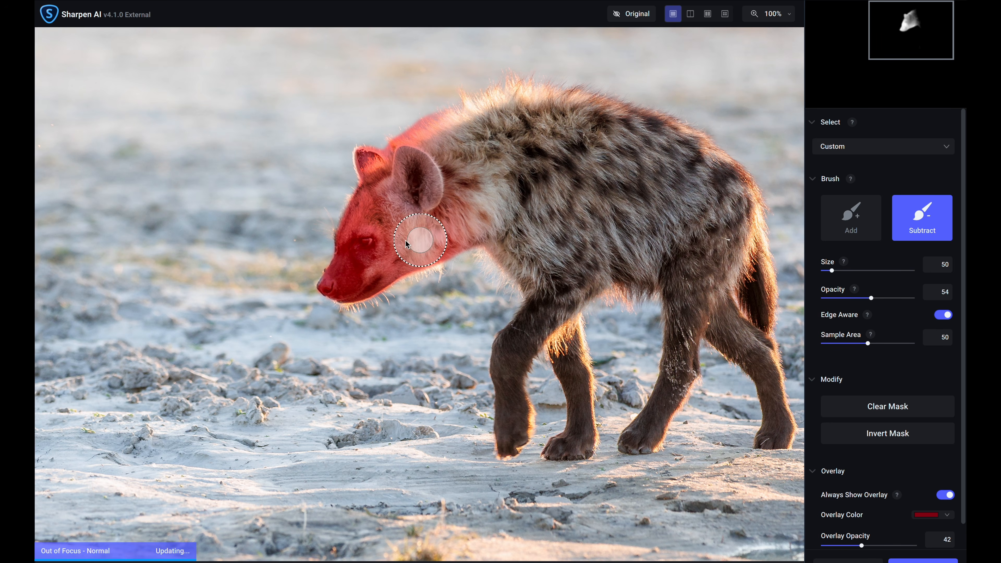
mouse_move(348, 241)
left_mouse_down()
mouse_move(332, 293)
mouse_move(378, 290)
mouse_move(449, 250)
left_mouse_up()
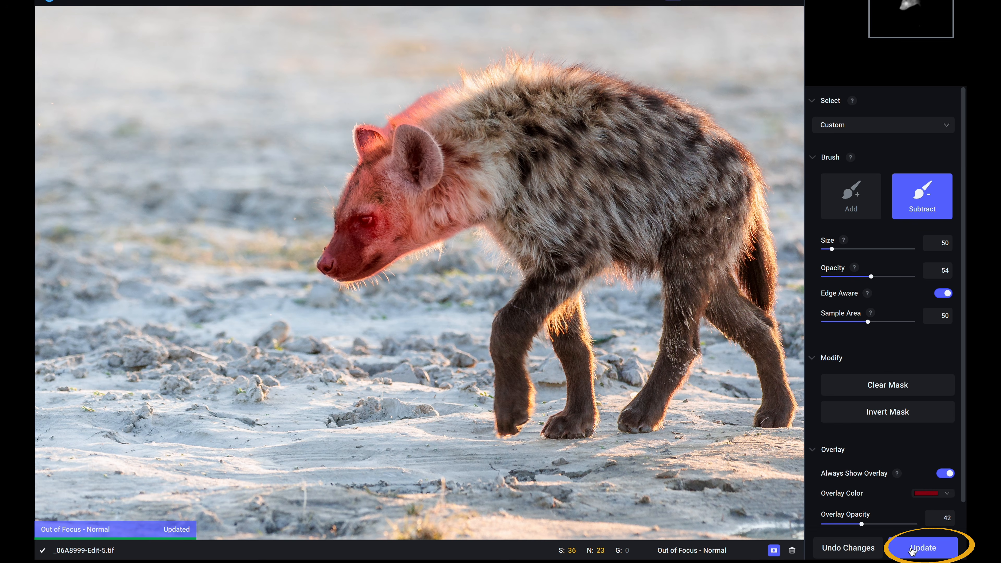
left_click(912, 550)
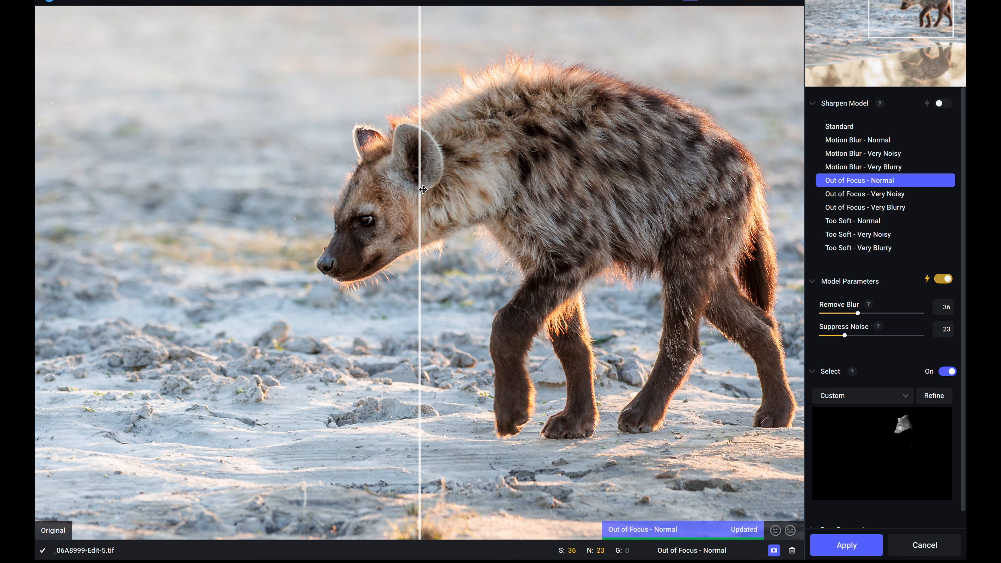
- Compare the masked sharpening of the hyena's head with the original at 100% and 200% zoom
left_click_drag(423, 189, 257, 257)
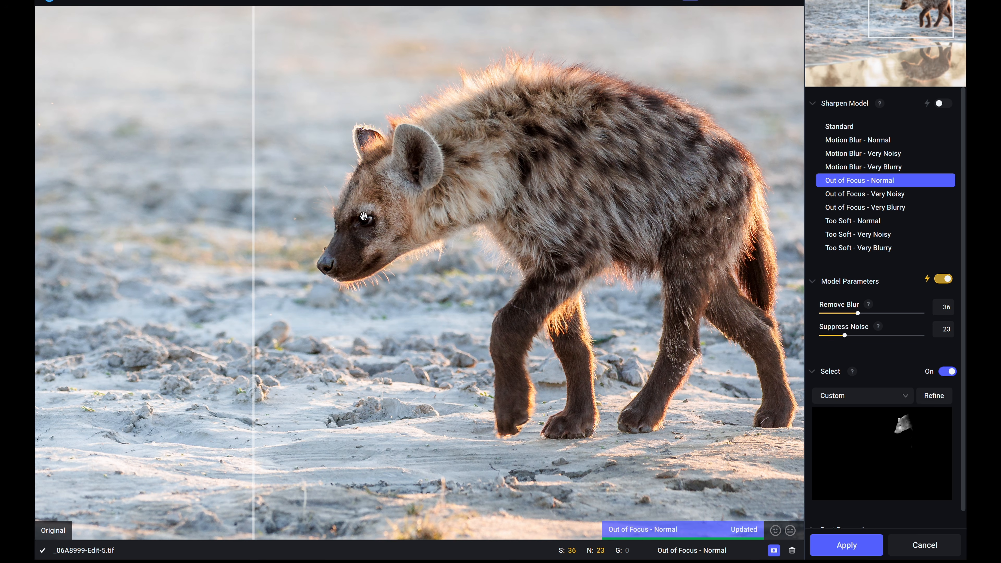
left_click(772, 2)
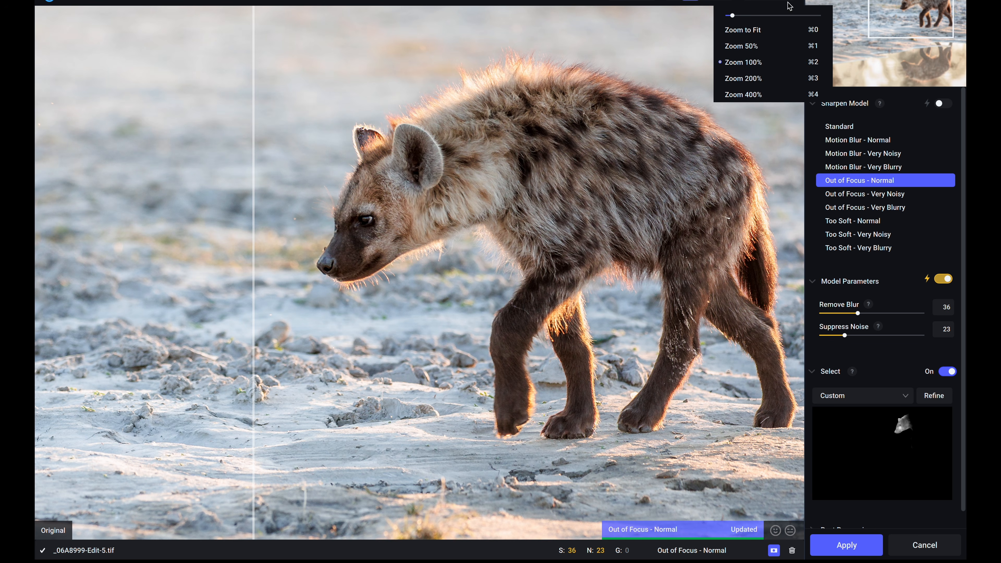
left_click(751, 74)
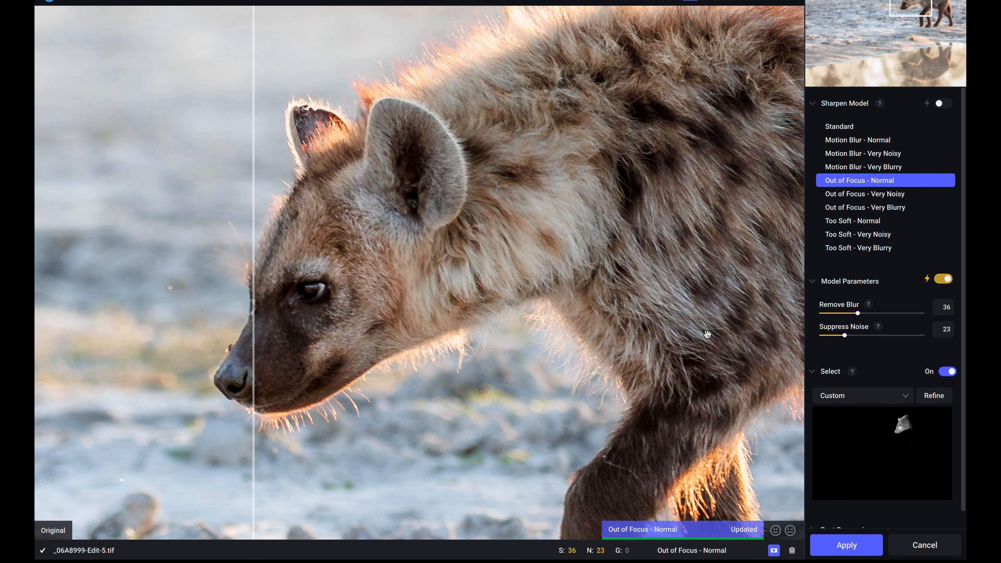
- Reopen the custom head mask for refinement, update it and compare the hyena's head with the original
left_click(938, 399)
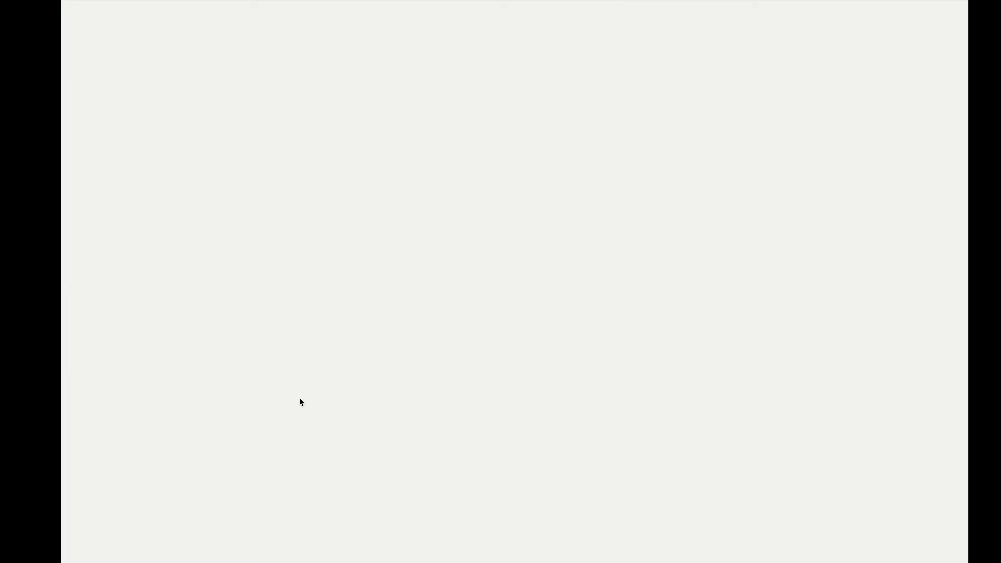
left_click(921, 555)
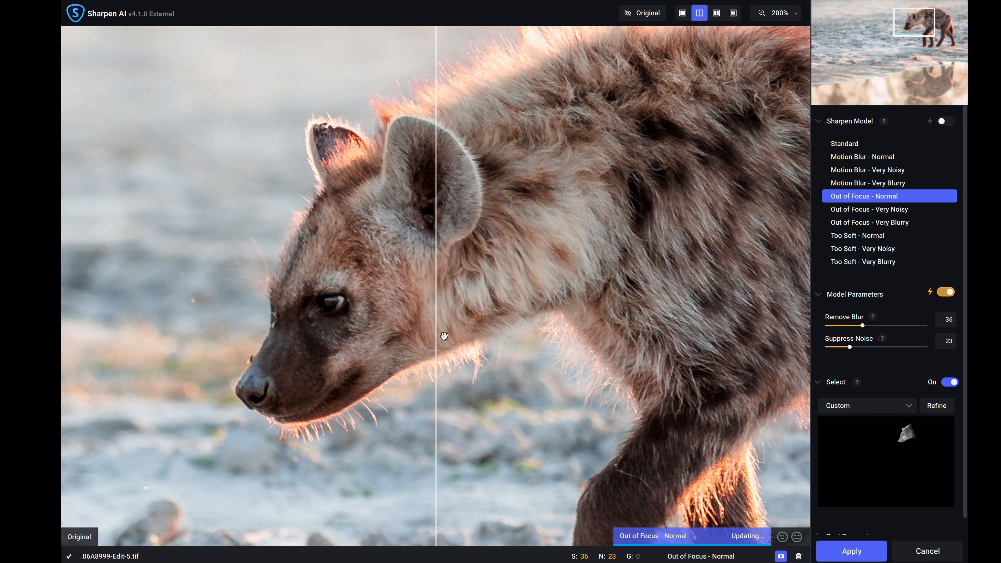
left_click_drag(440, 334, 225, 362)
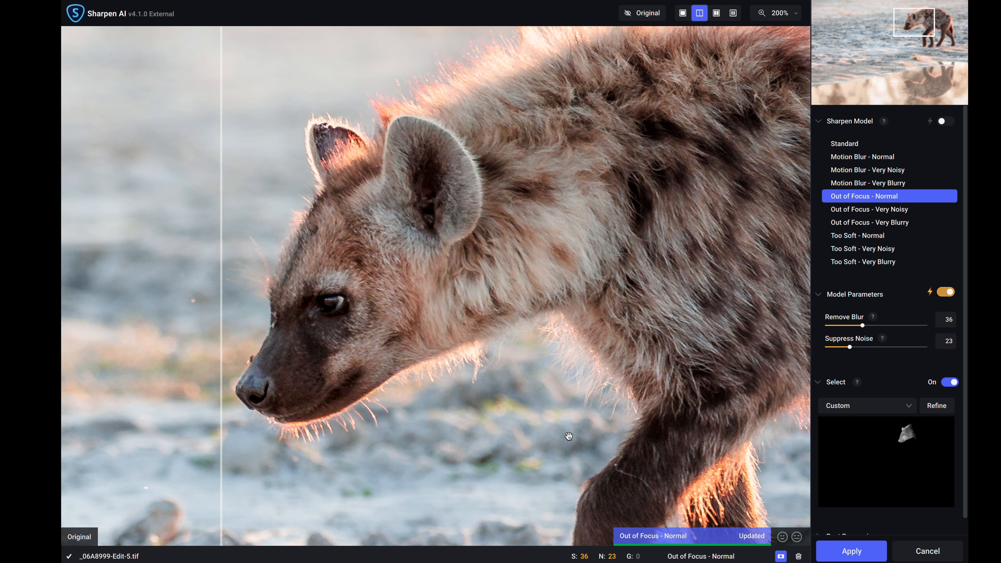
- View the hyena at 100% zoom and apply the masked Out of Focus - Normal sharpening to the photo
left_click(799, 20)
left_click(787, 79)
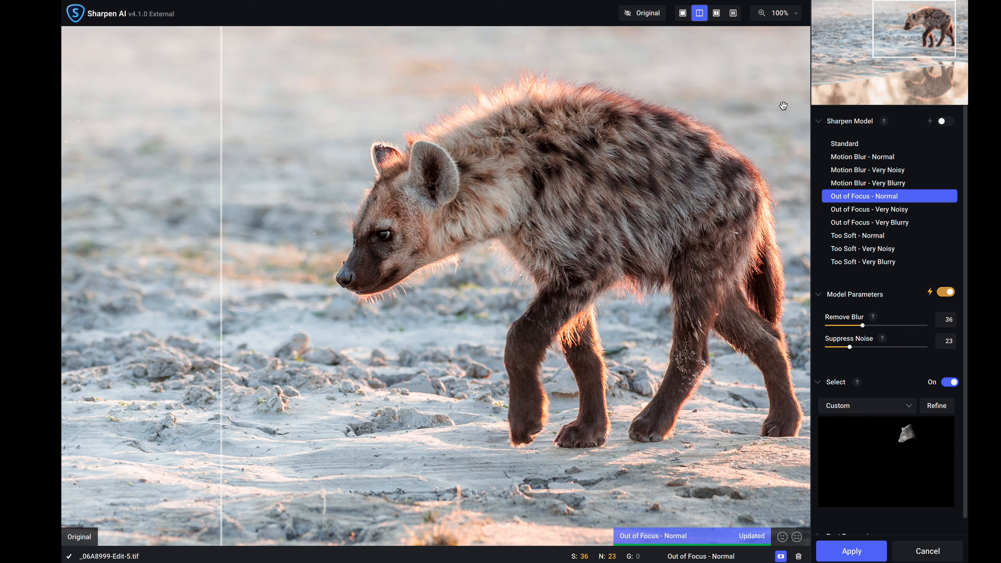
left_click(869, 553)
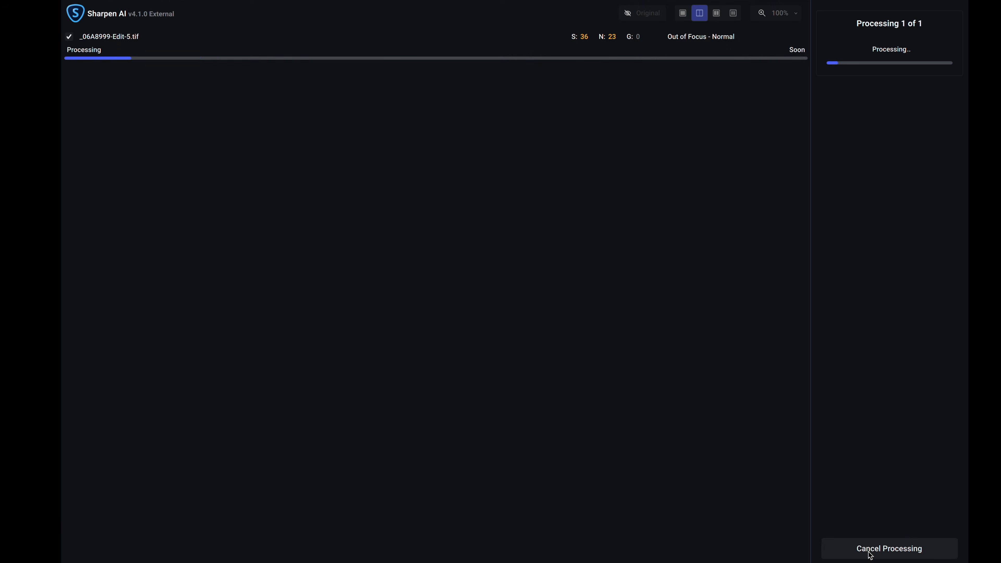